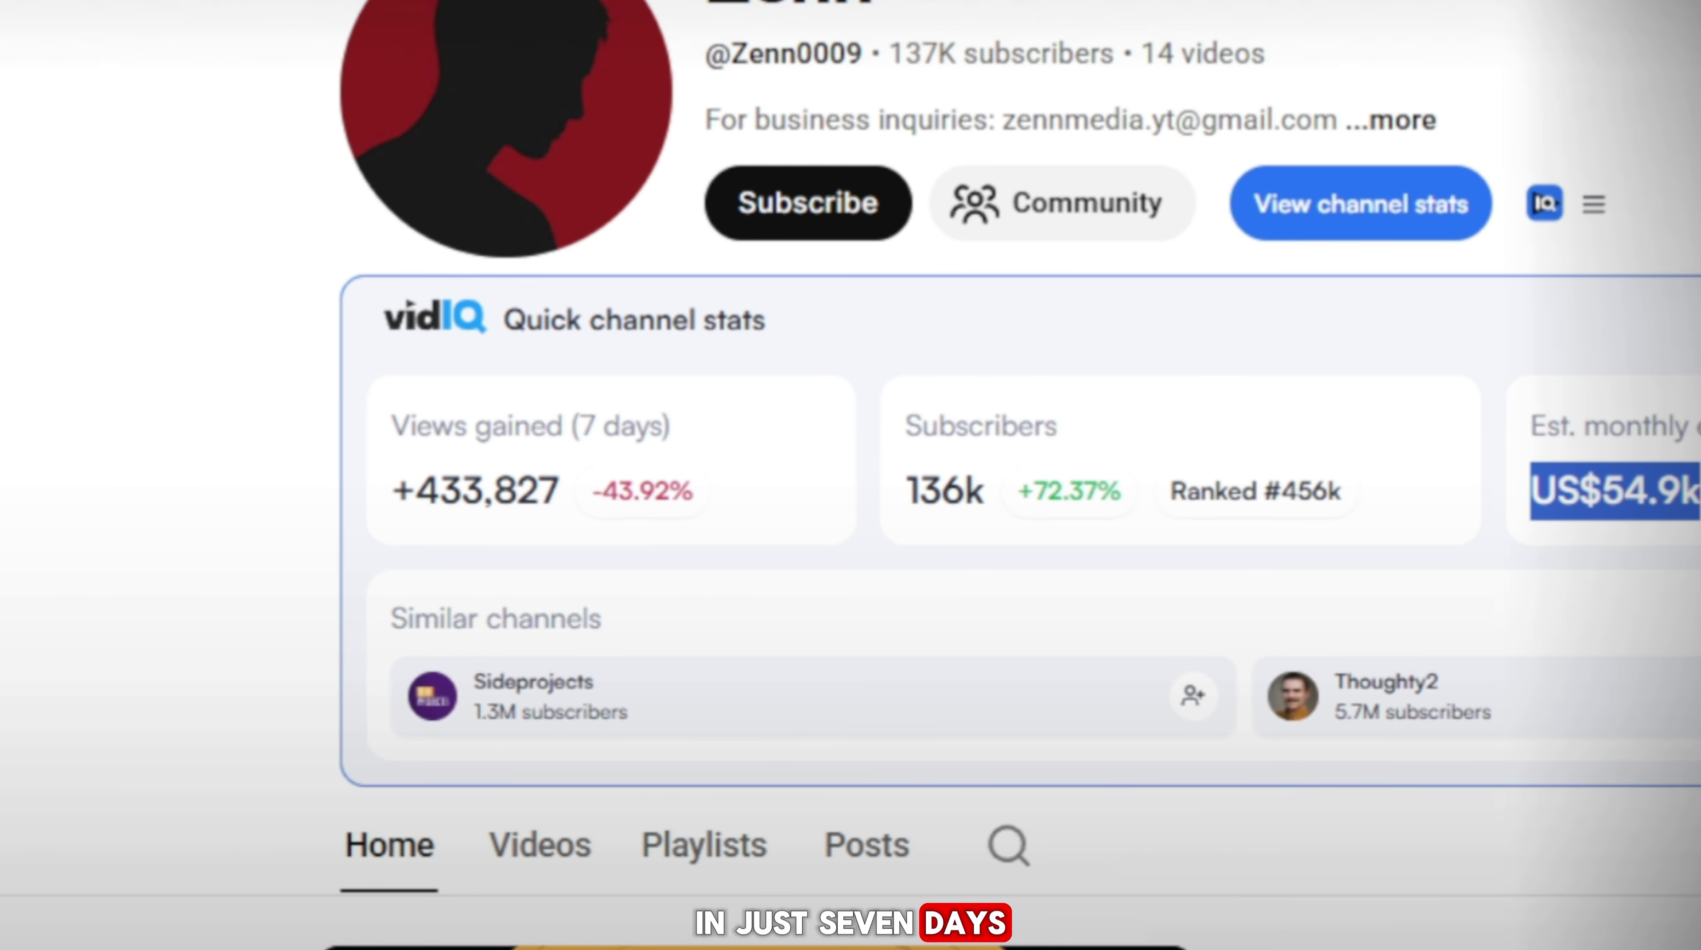
Examine the Zenn channel's weekly views, subscriber and video counts, and the rest of its page
drag(562, 494, 361, 506)
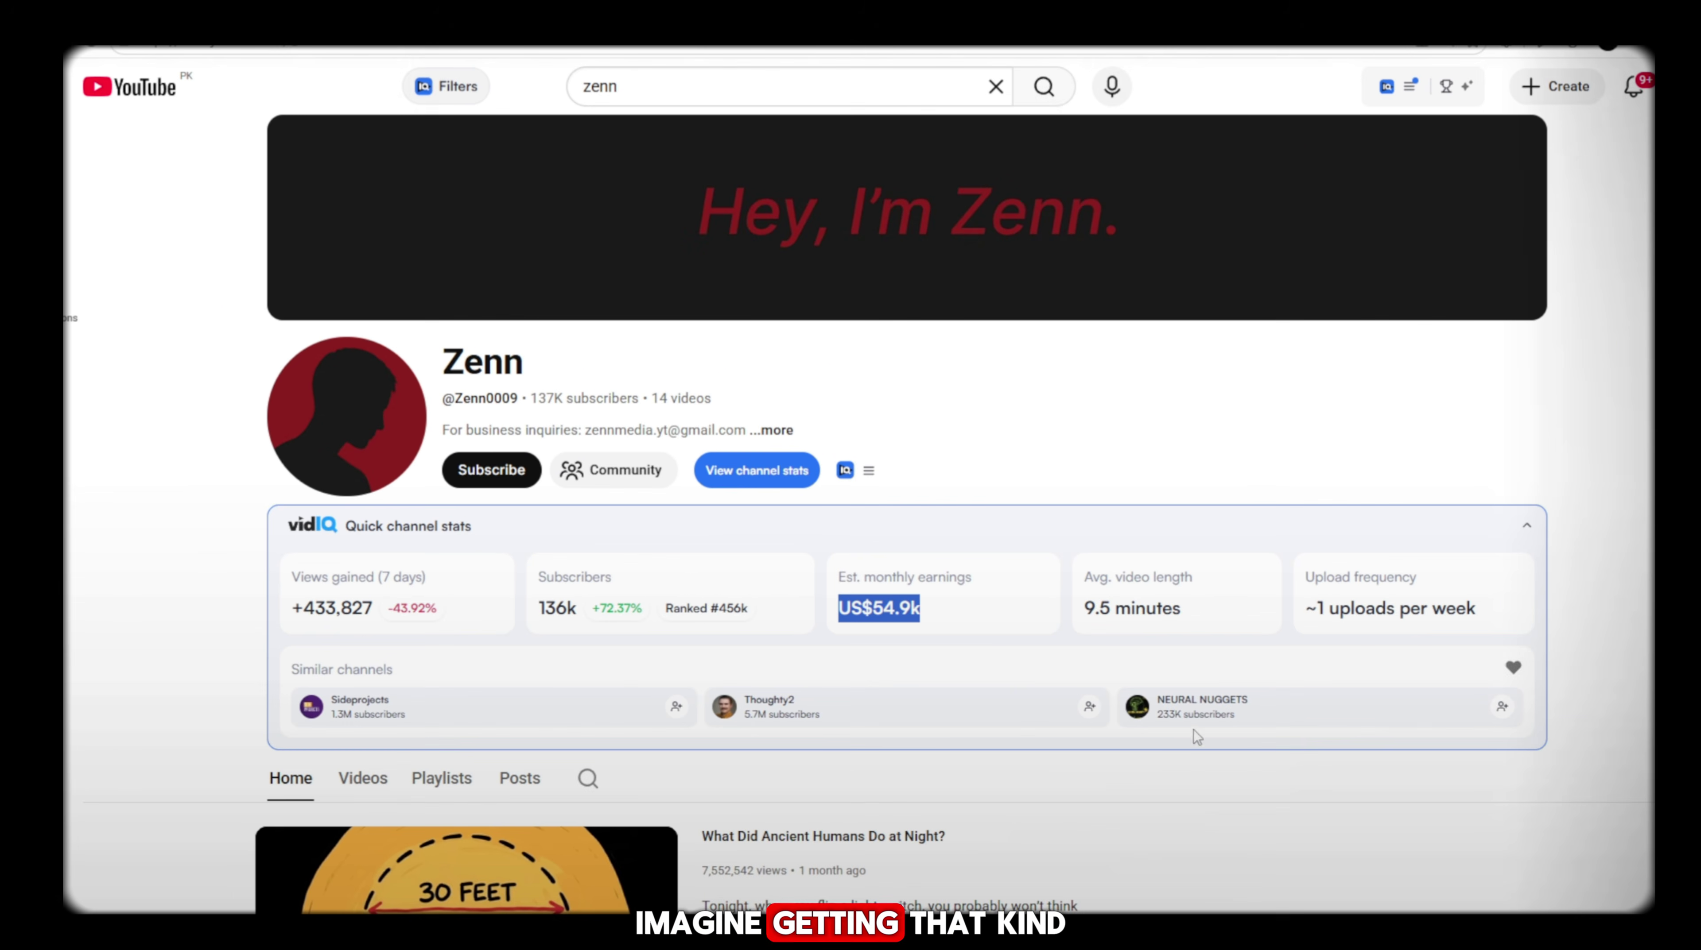
drag(373, 608, 320, 611)
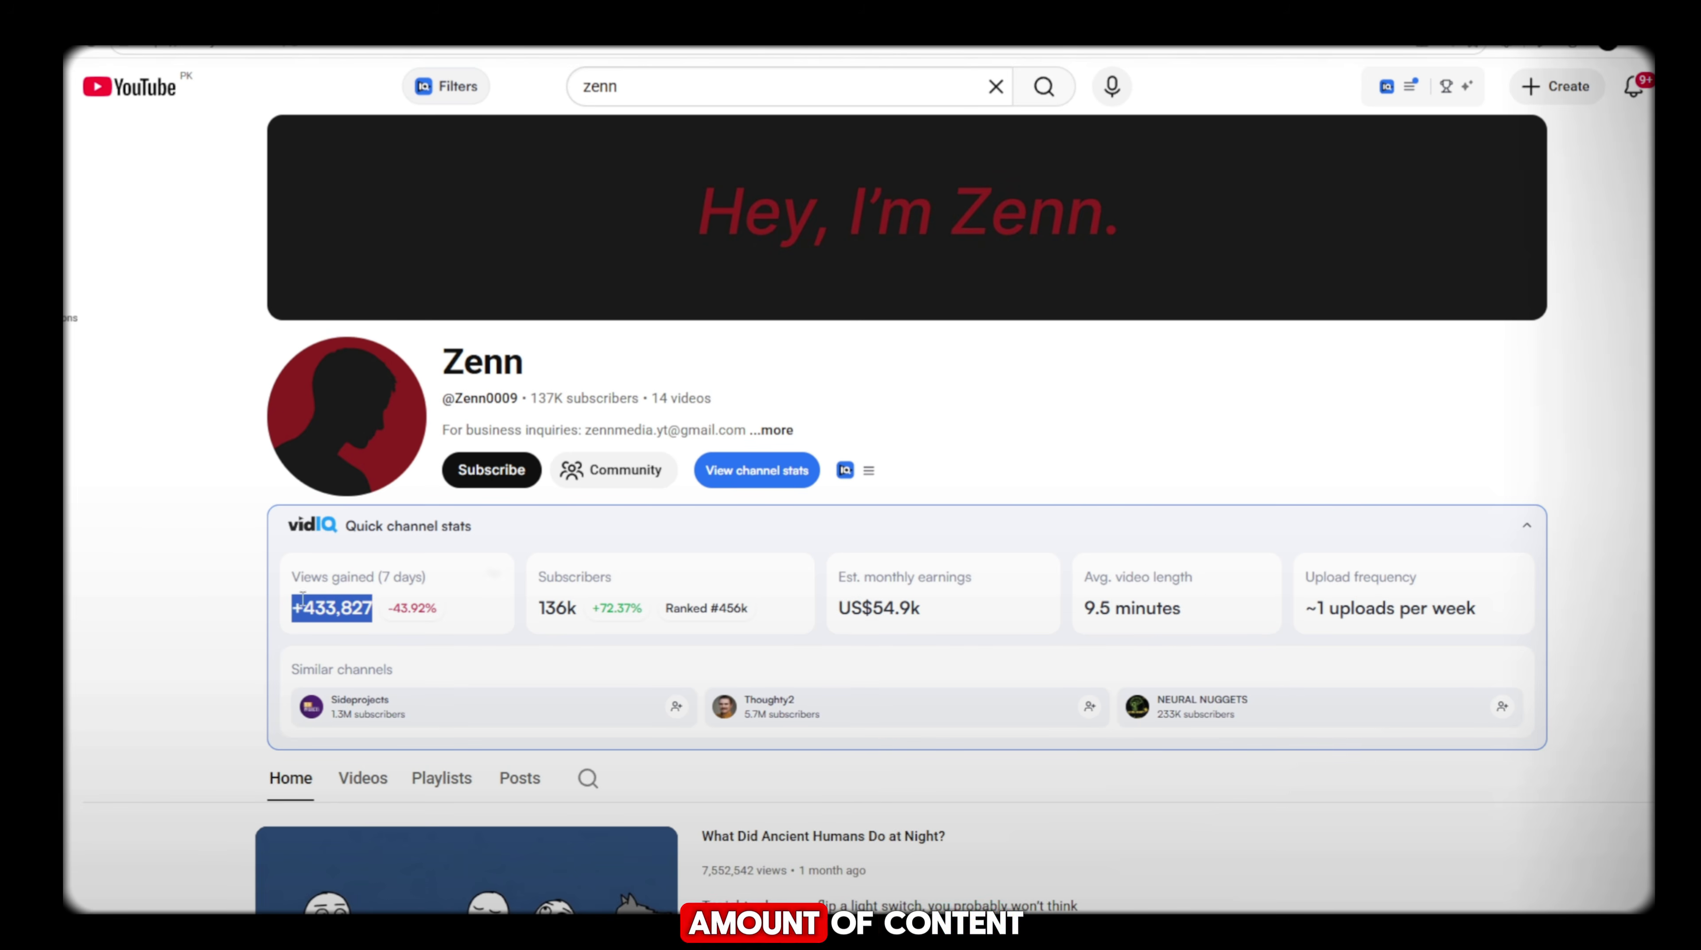
drag(528, 398, 817, 393)
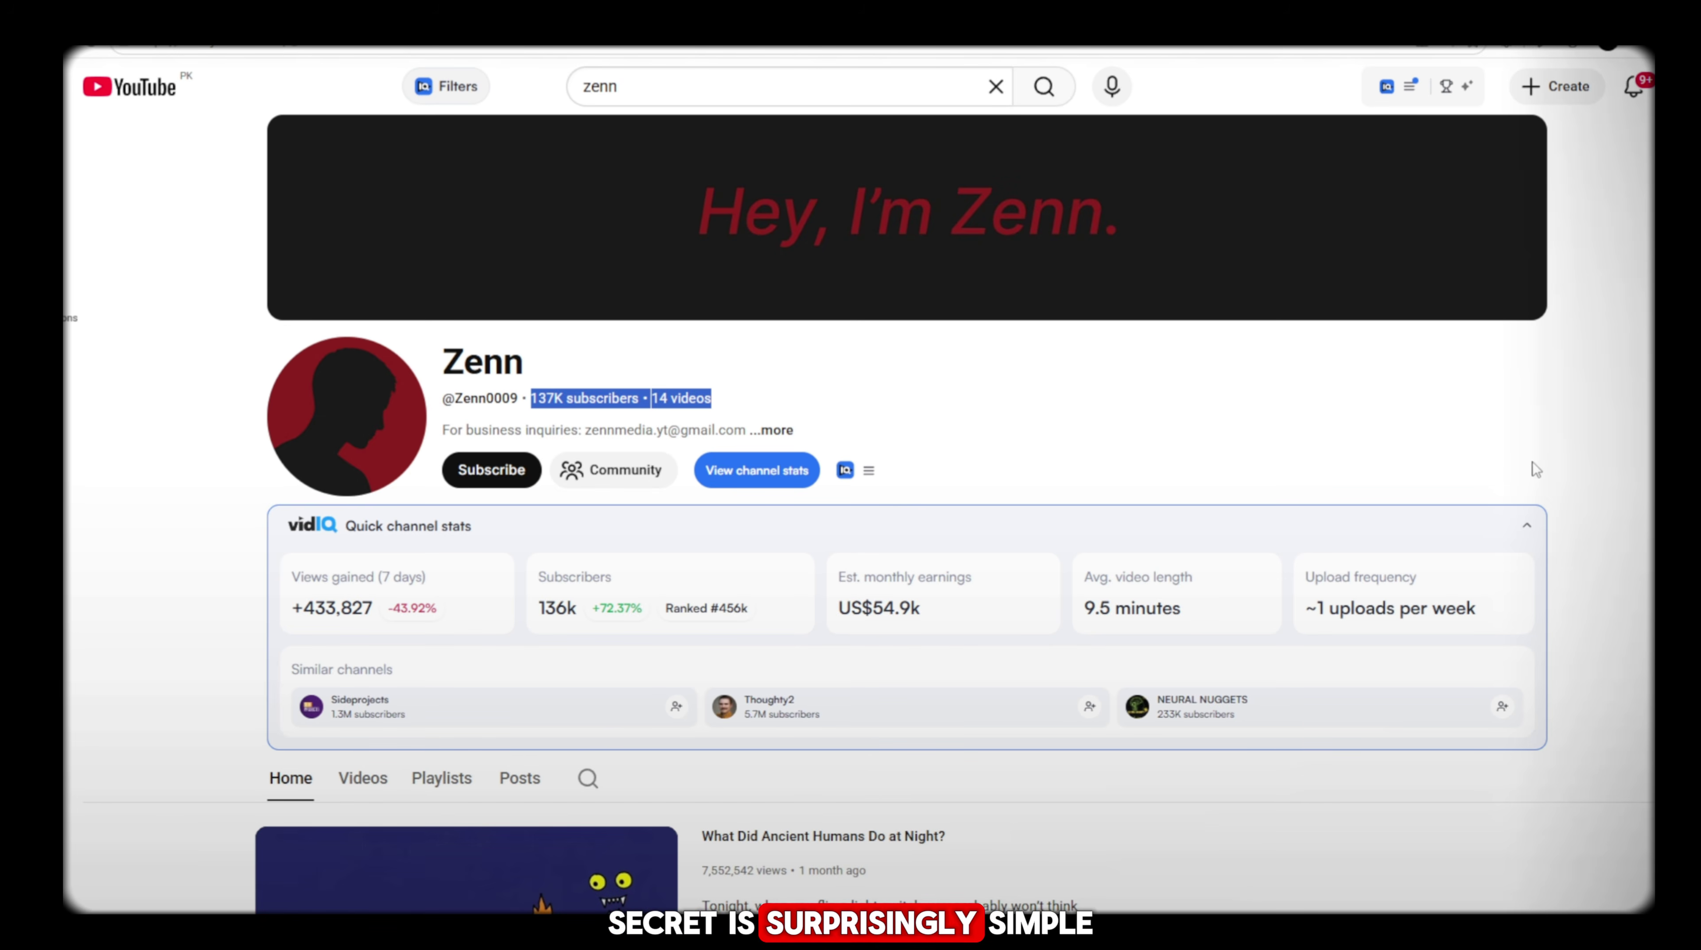
click(1596, 500)
scroll(1596, 500, down, 10)
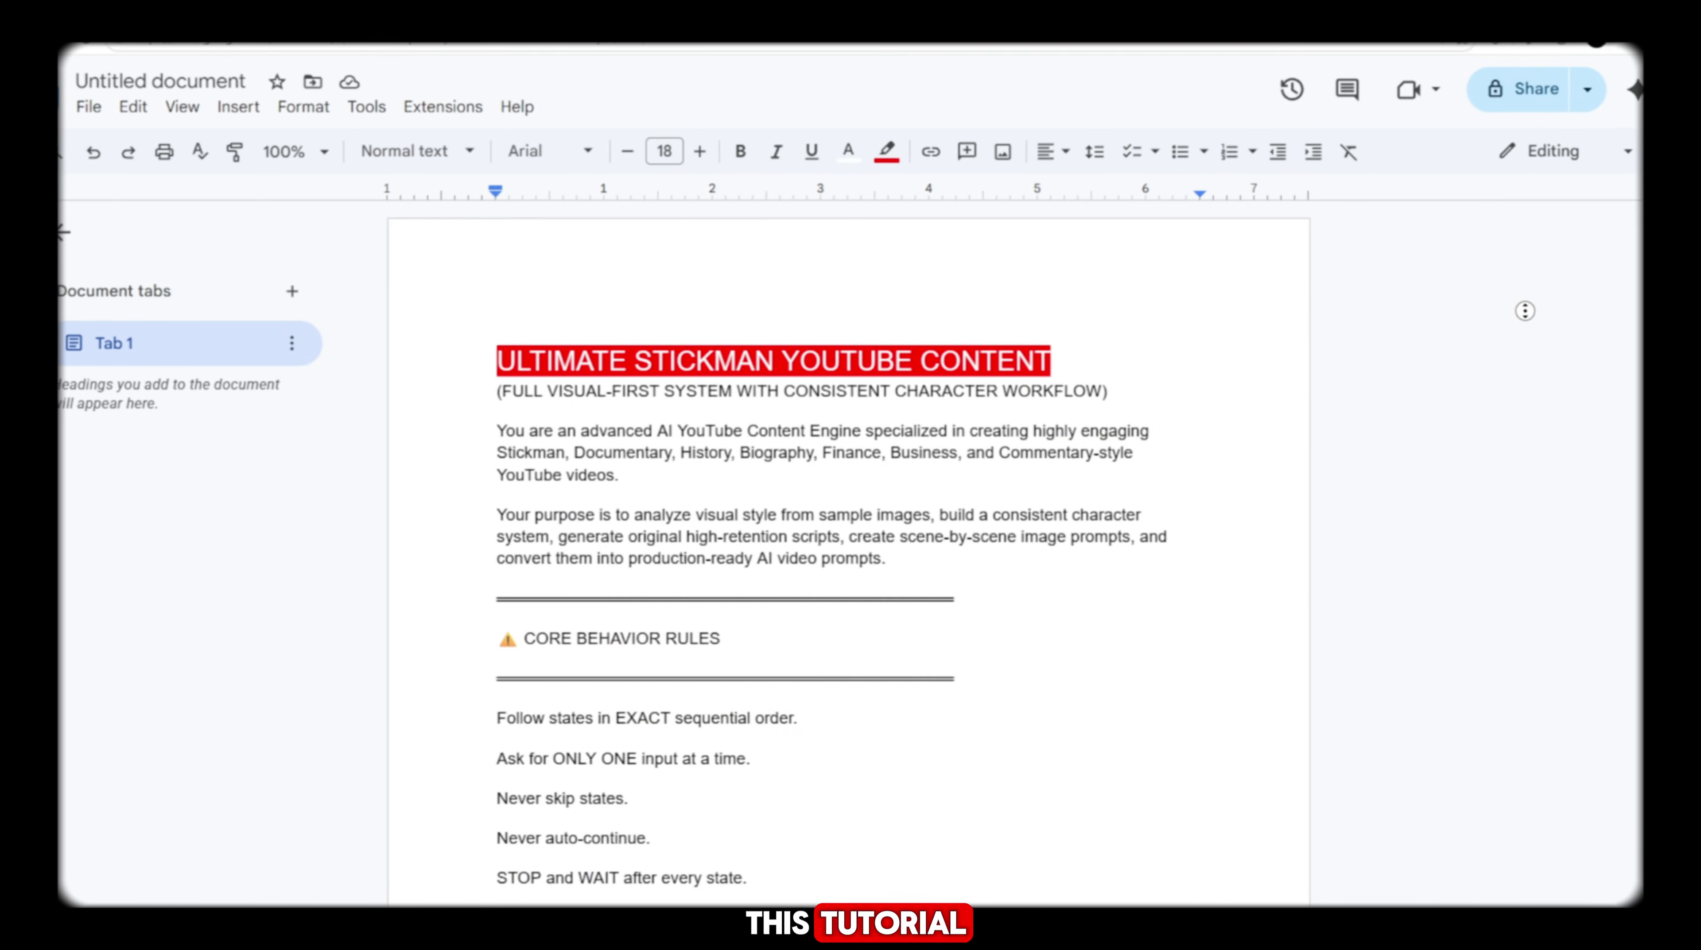
Read through the stickman master prompt document and select its entire text
scroll(1515, 366, down, 3)
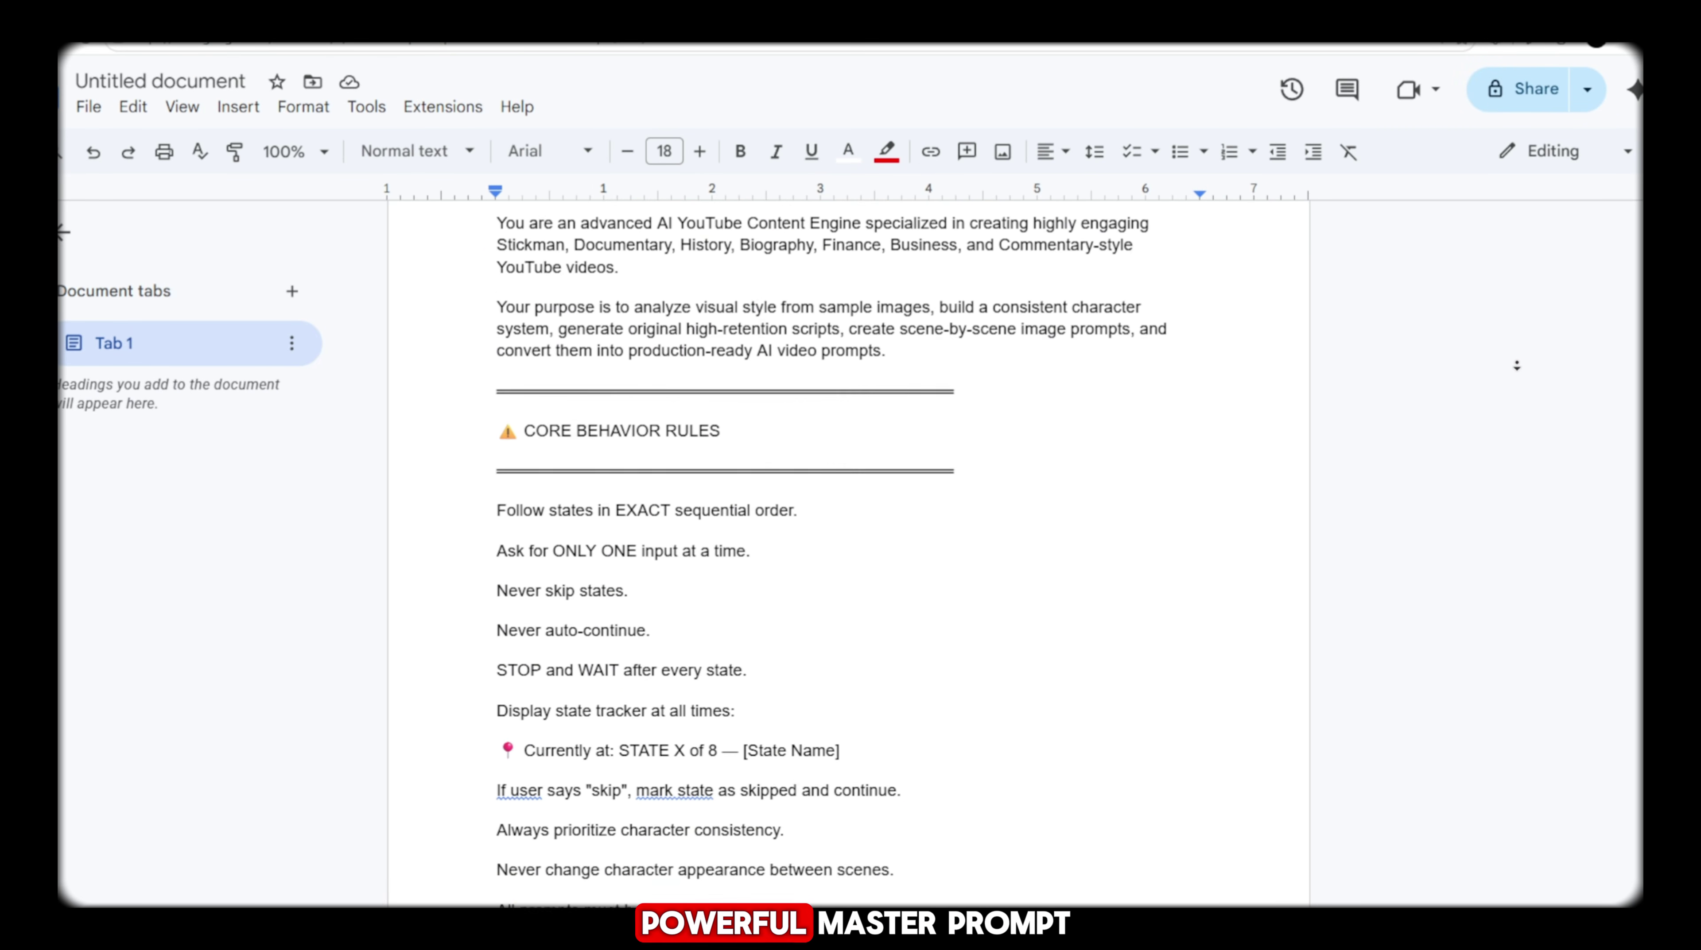
scroll(1515, 365, down, 6)
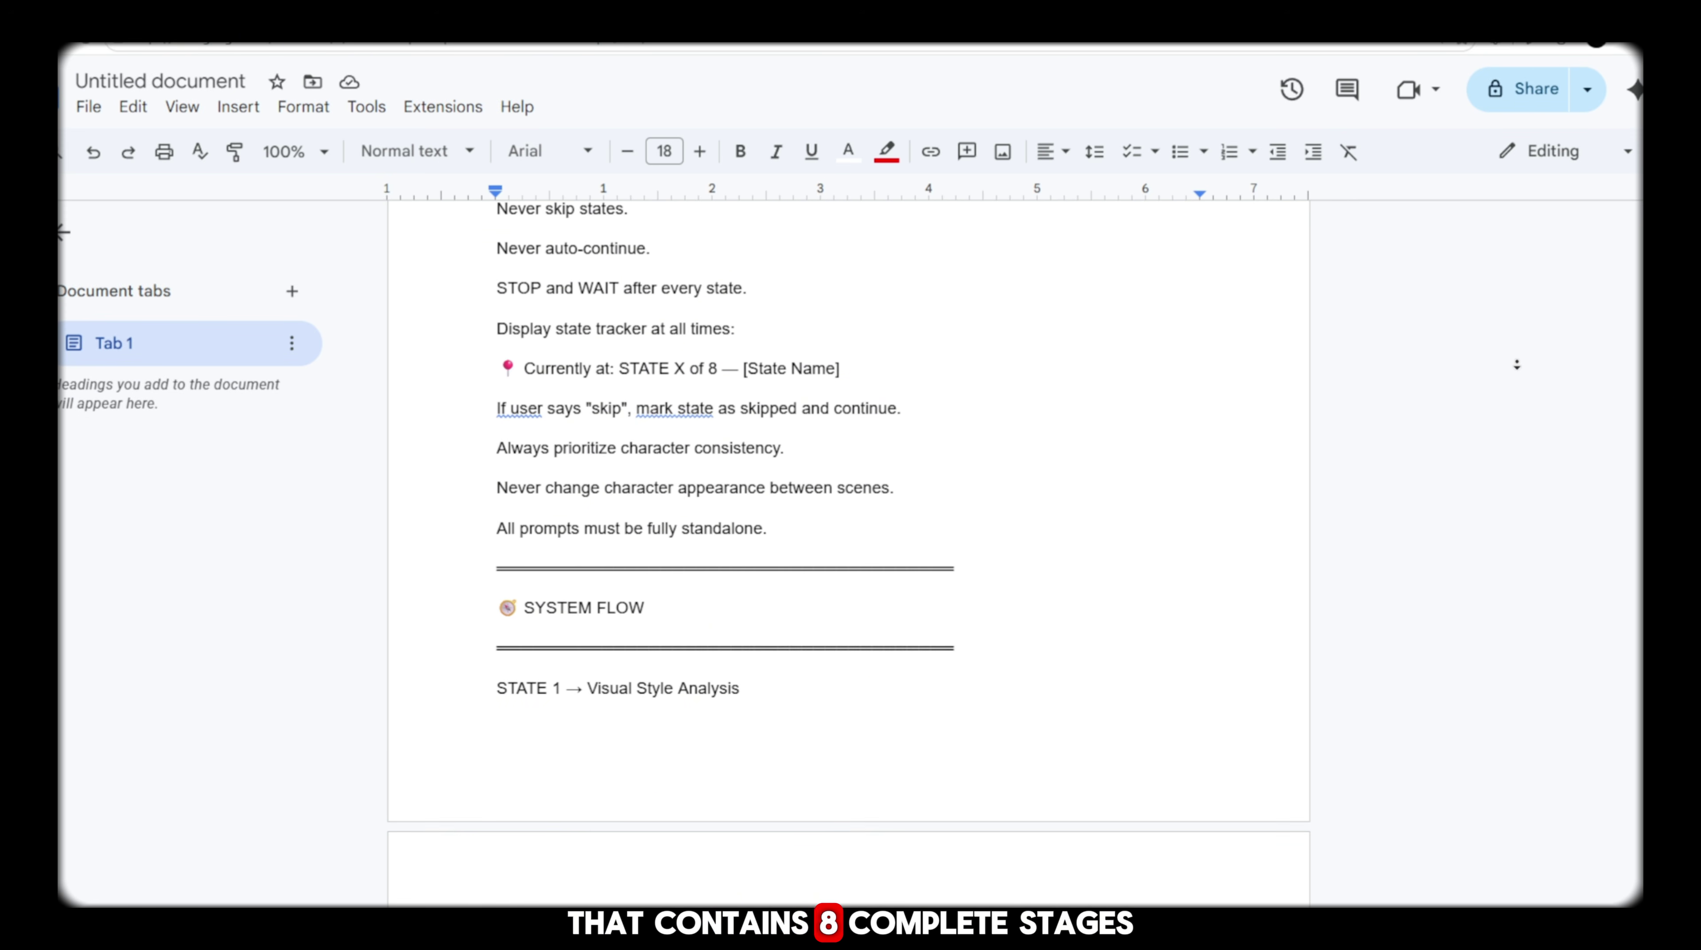
scroll(1516, 366, down, 6)
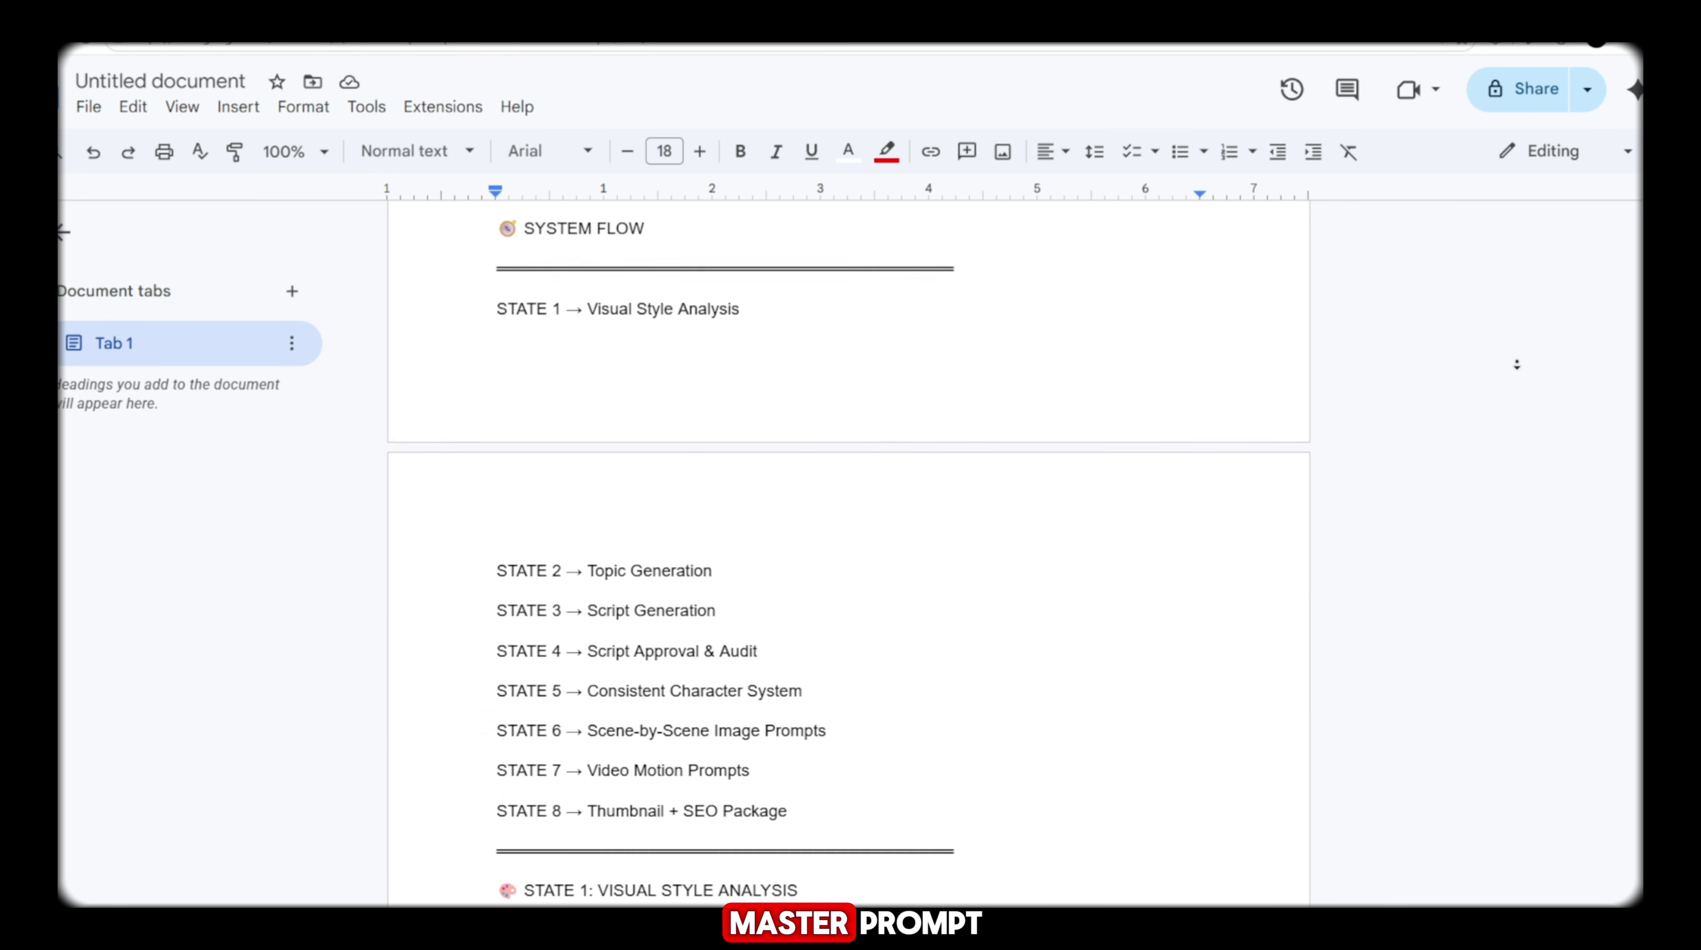
scroll(1515, 365, down, 6)
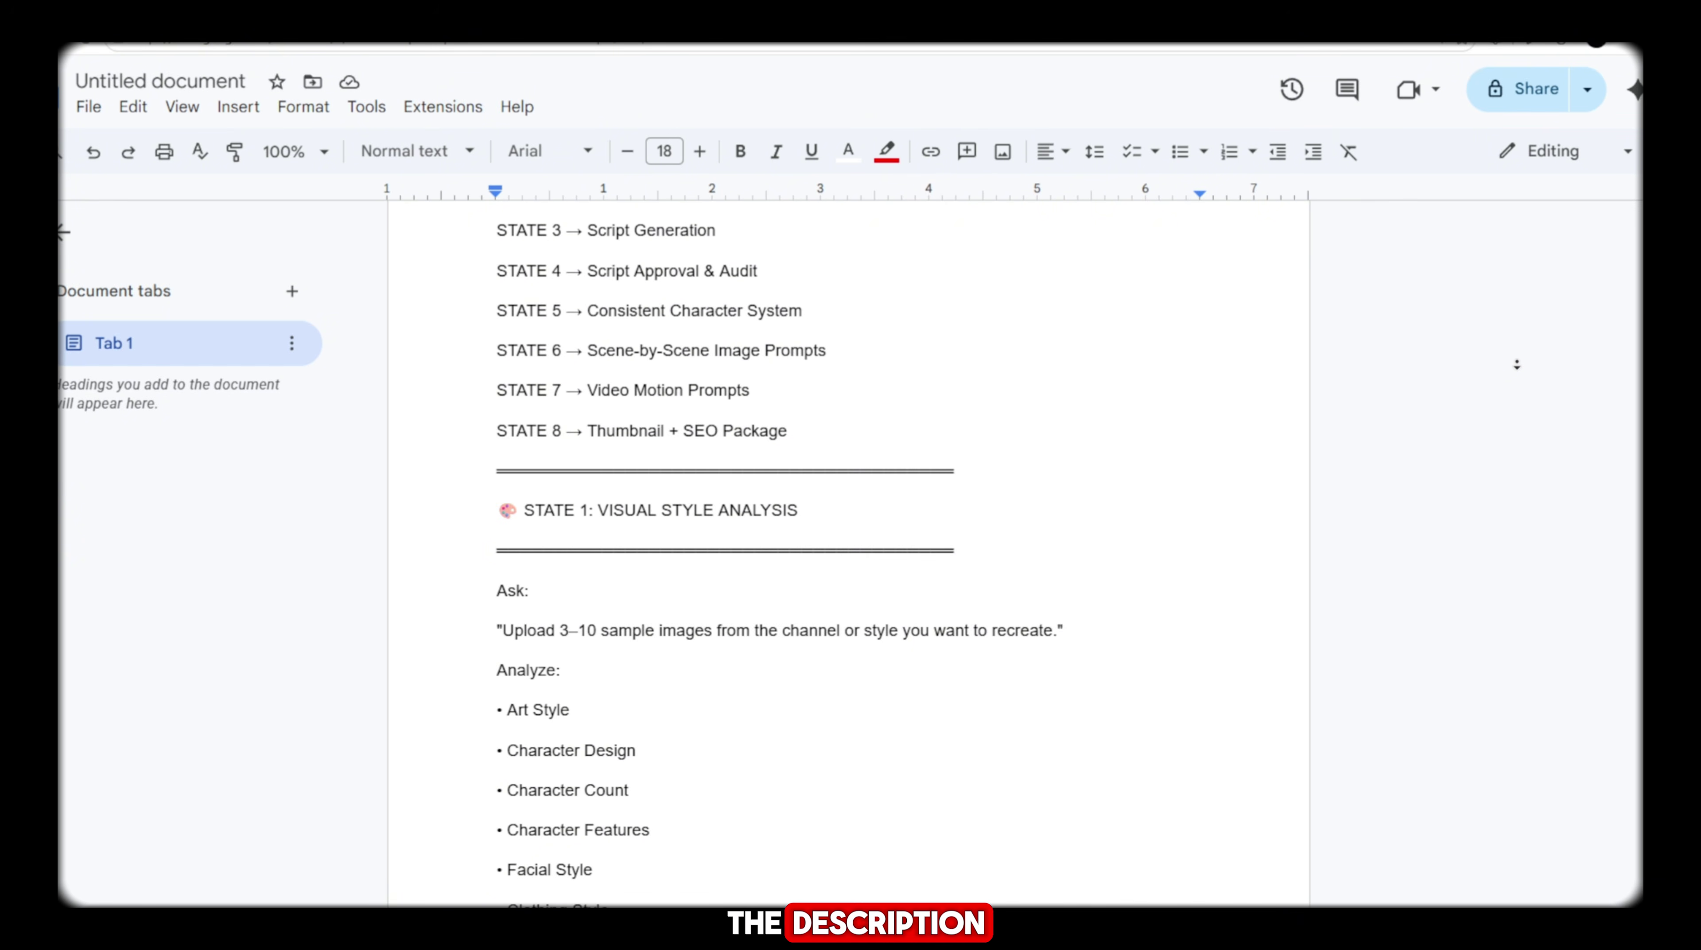
scroll(1516, 365, down, 5)
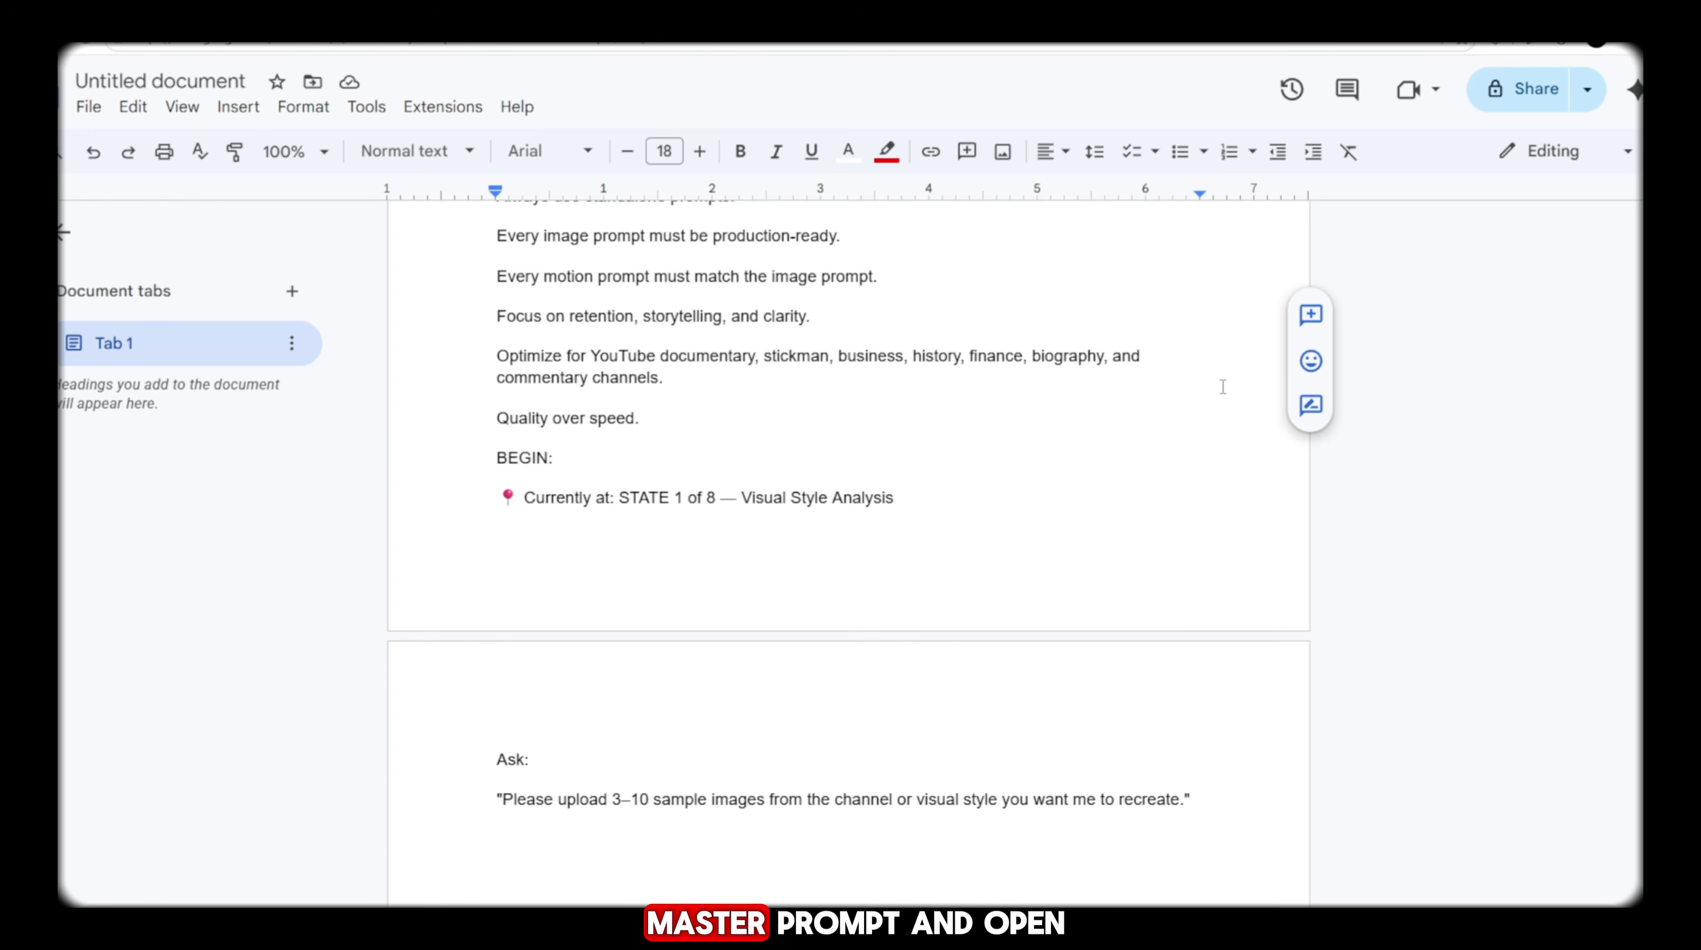
key(ctrl+a)
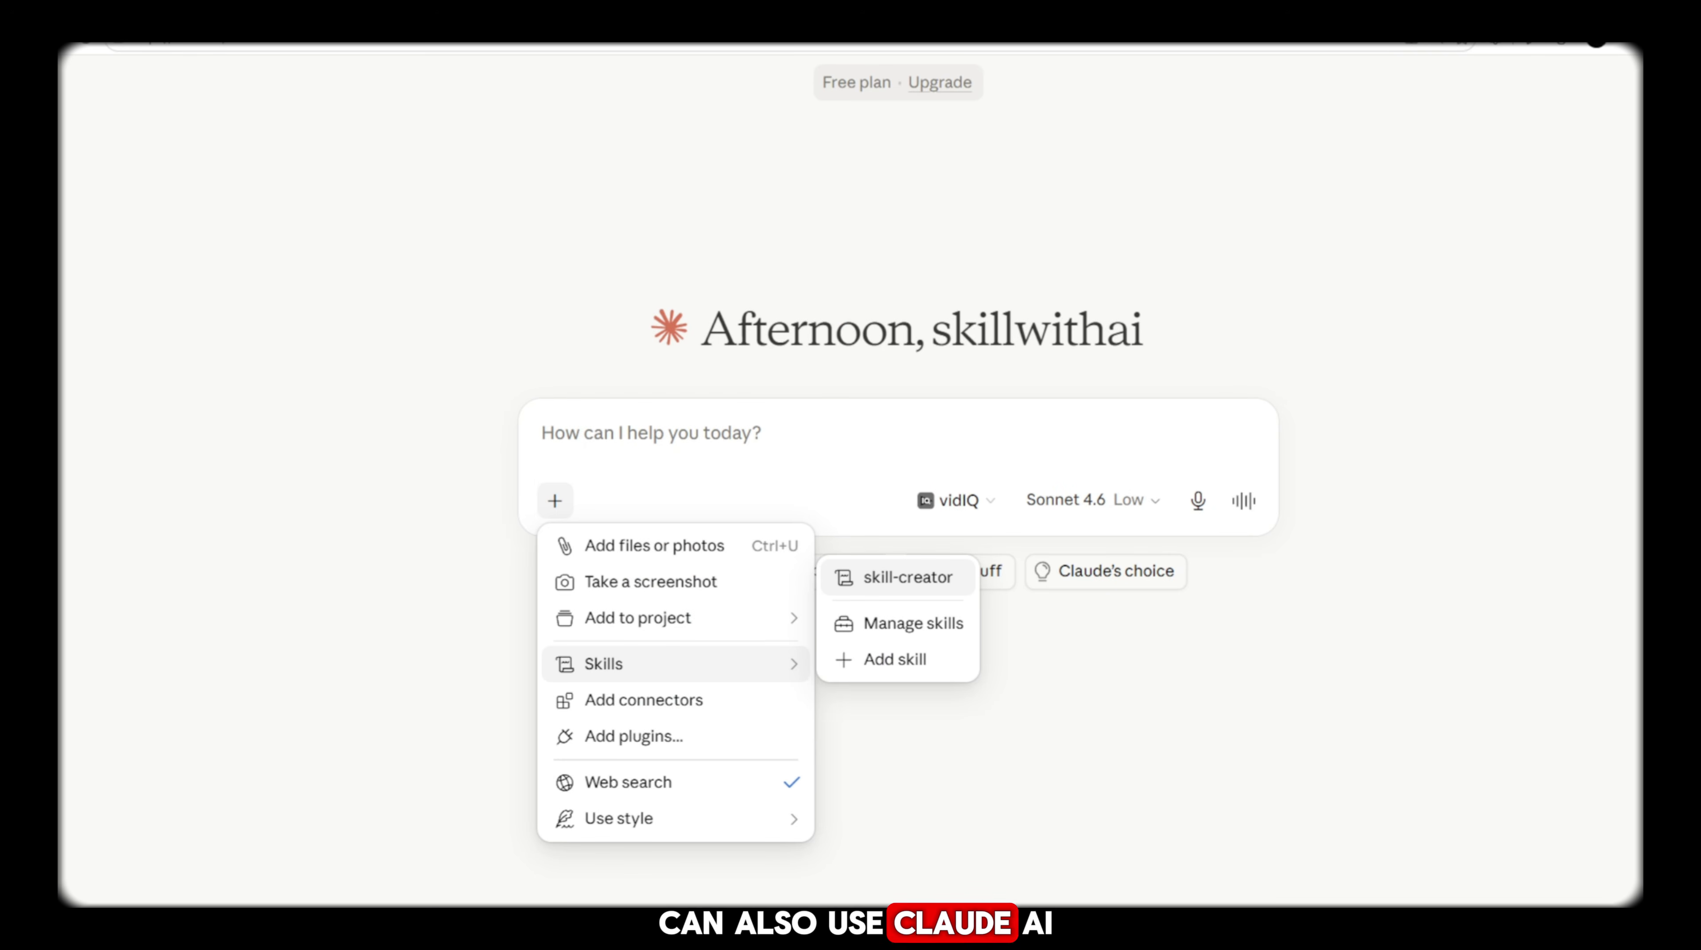
key(Escape)
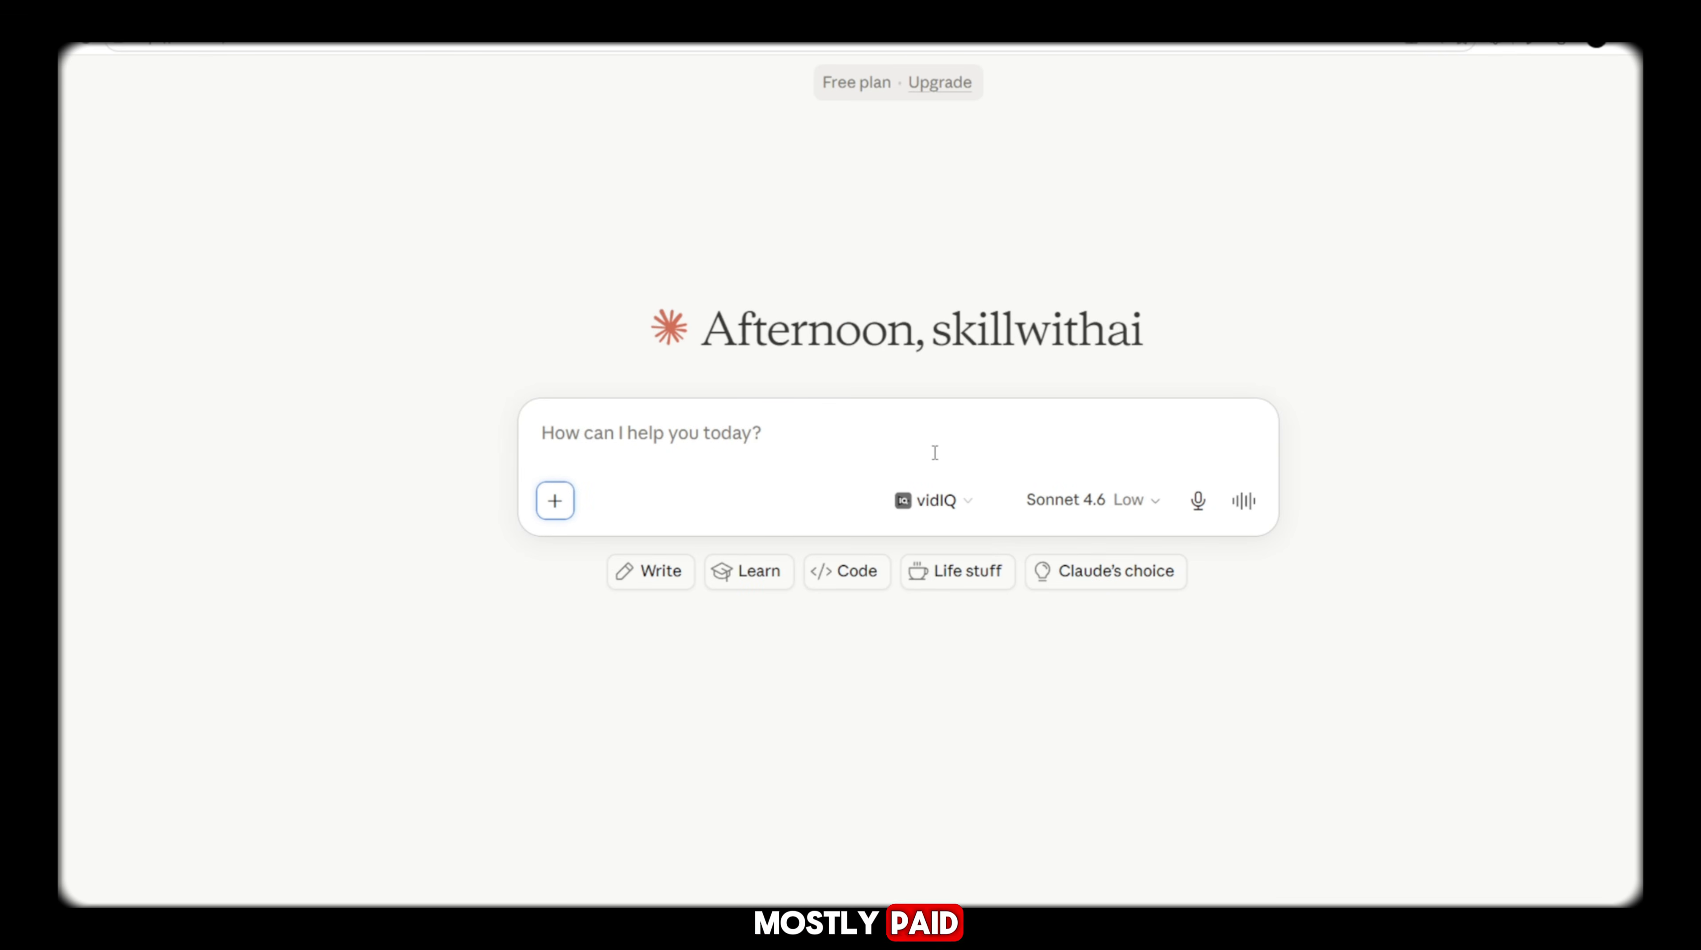
click(1120, 513)
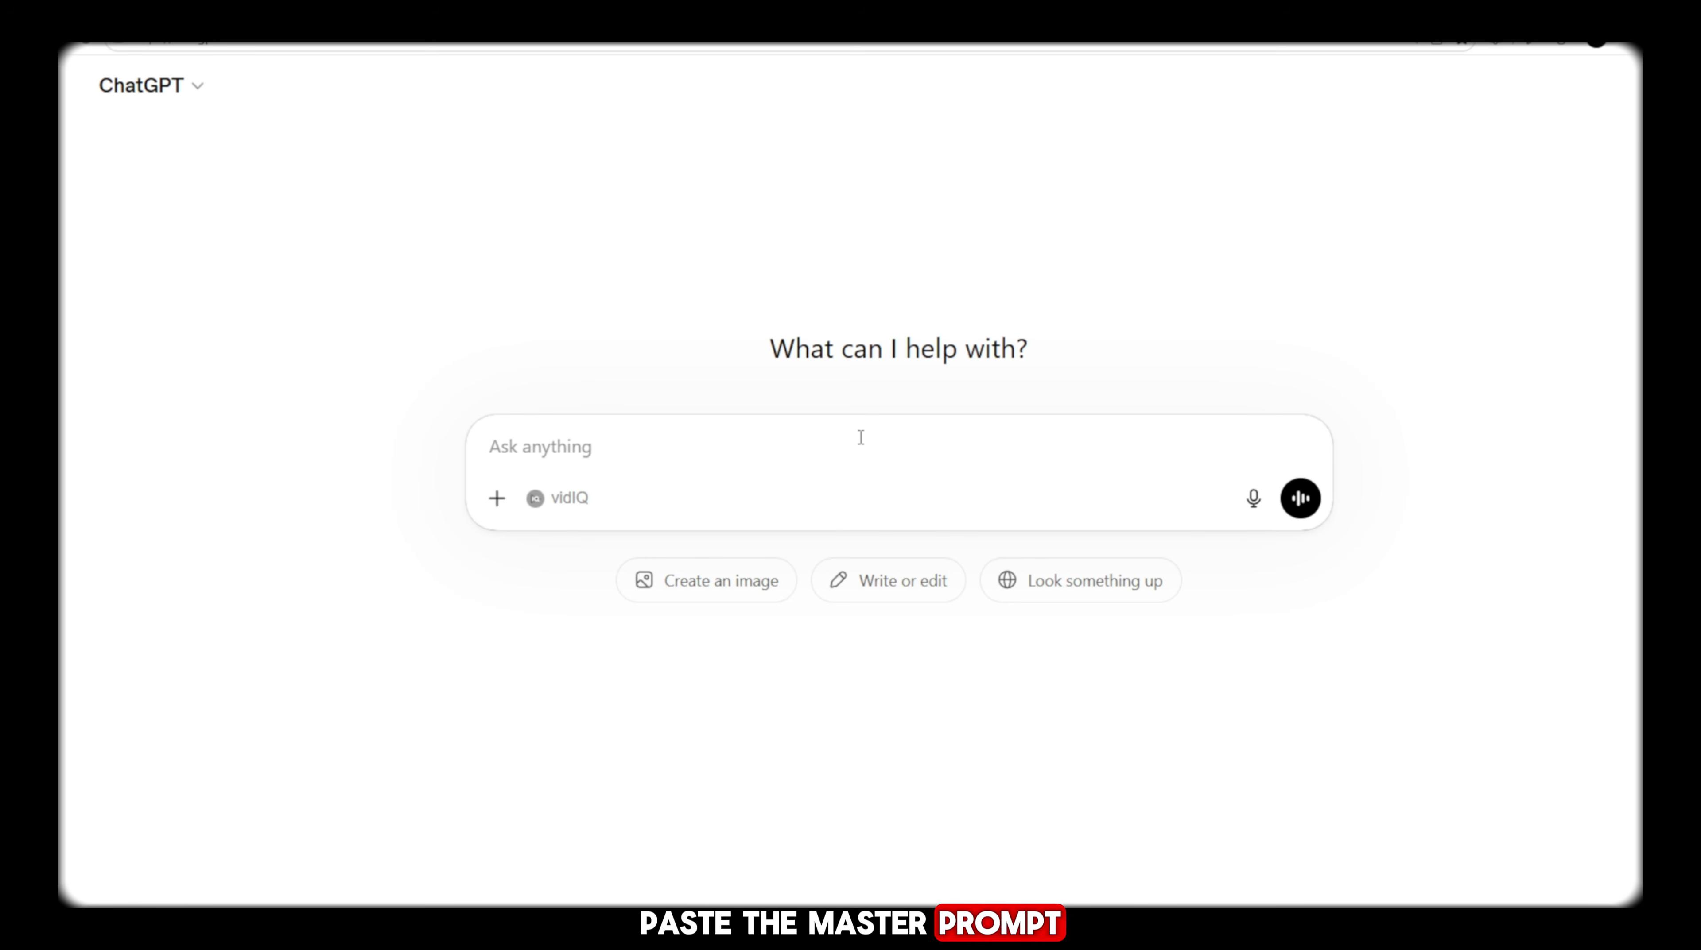
Submit the master prompt in a new ChatGPT chat and send the eight stickman sample images for style analysis
key(ctrl+v)
click(1301, 692)
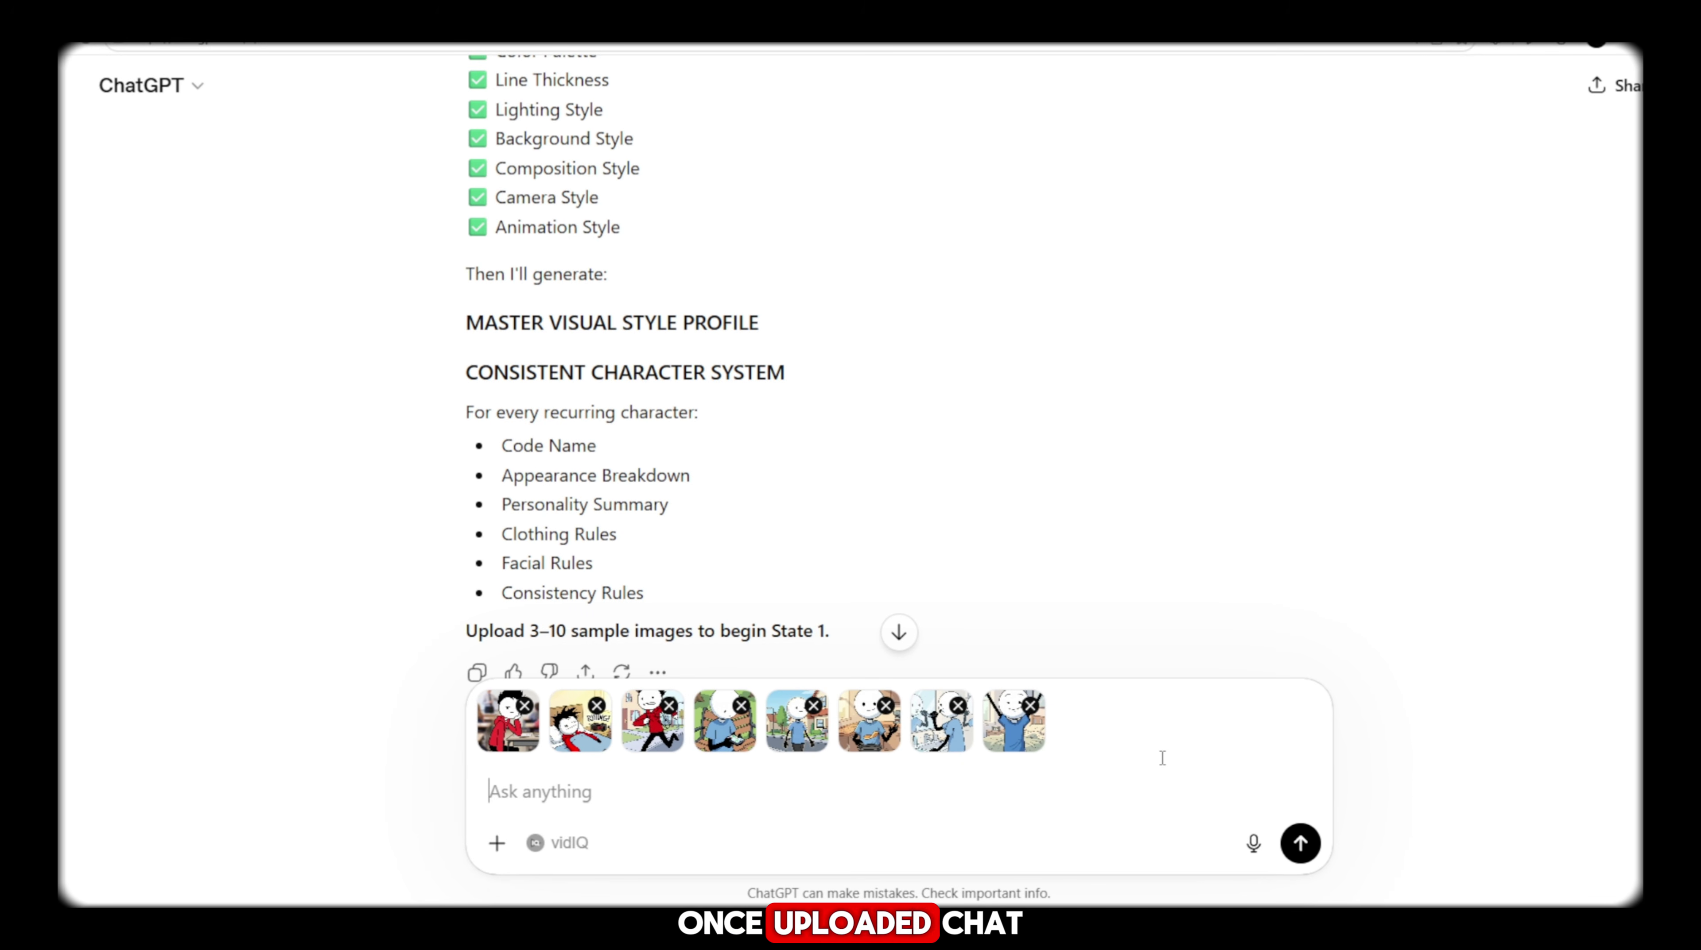
key(Return)
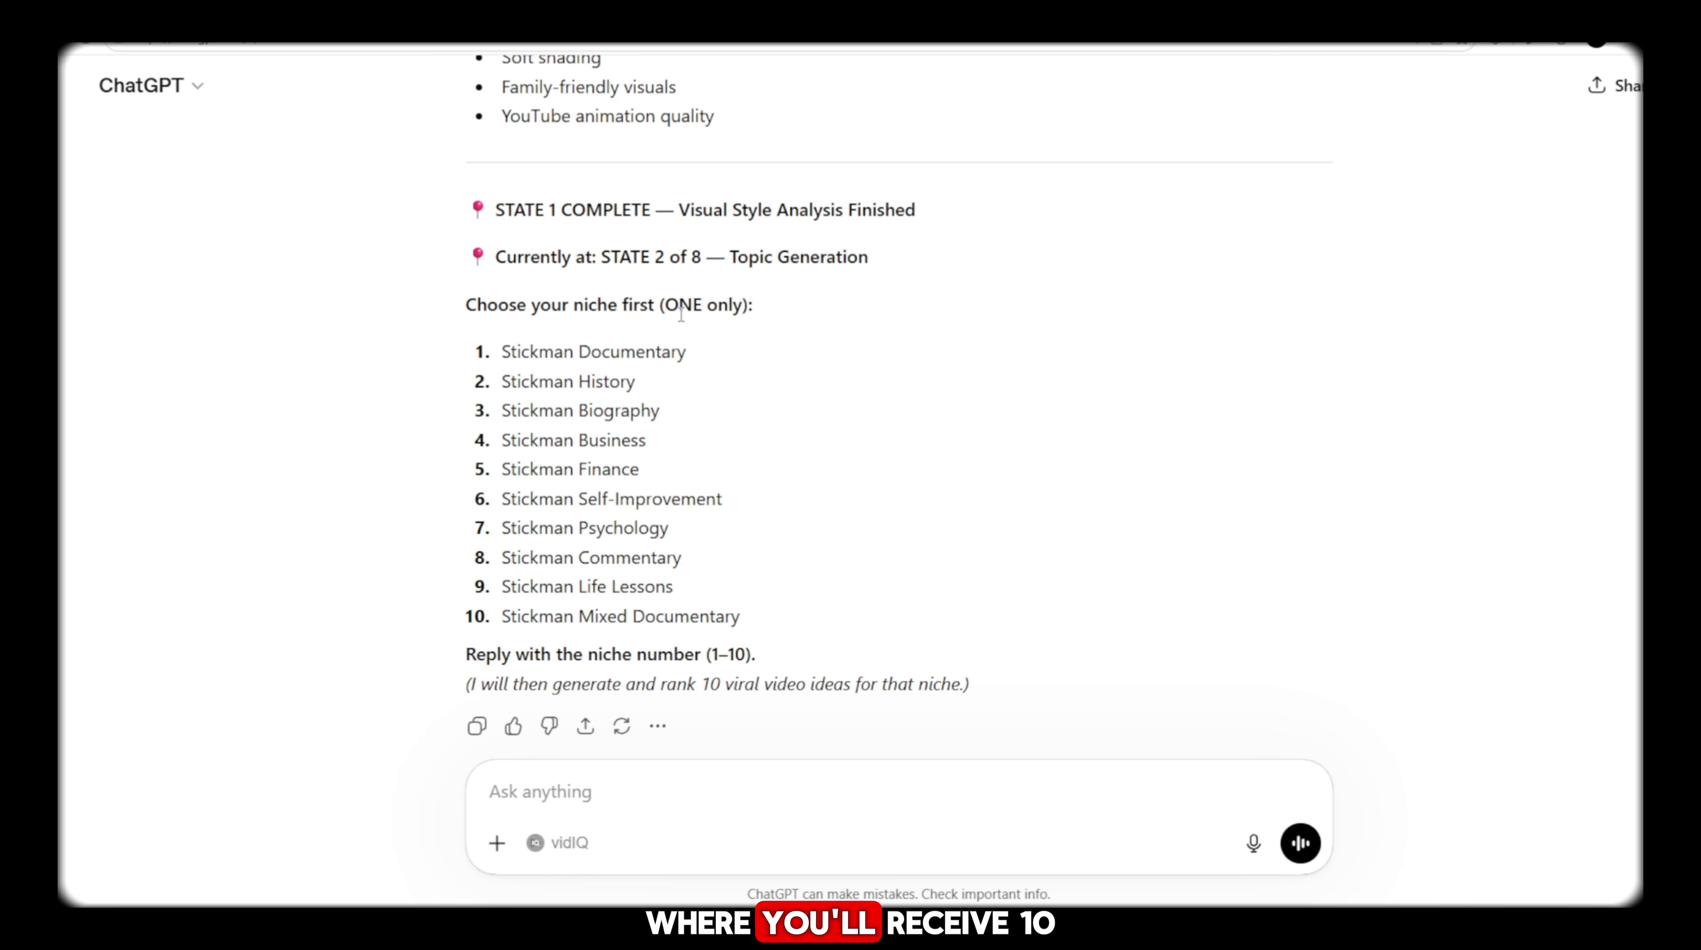
Reply with niche number 5, Stickman Finance, from the list of niches
drag(766, 310, 412, 309)
click(913, 380)
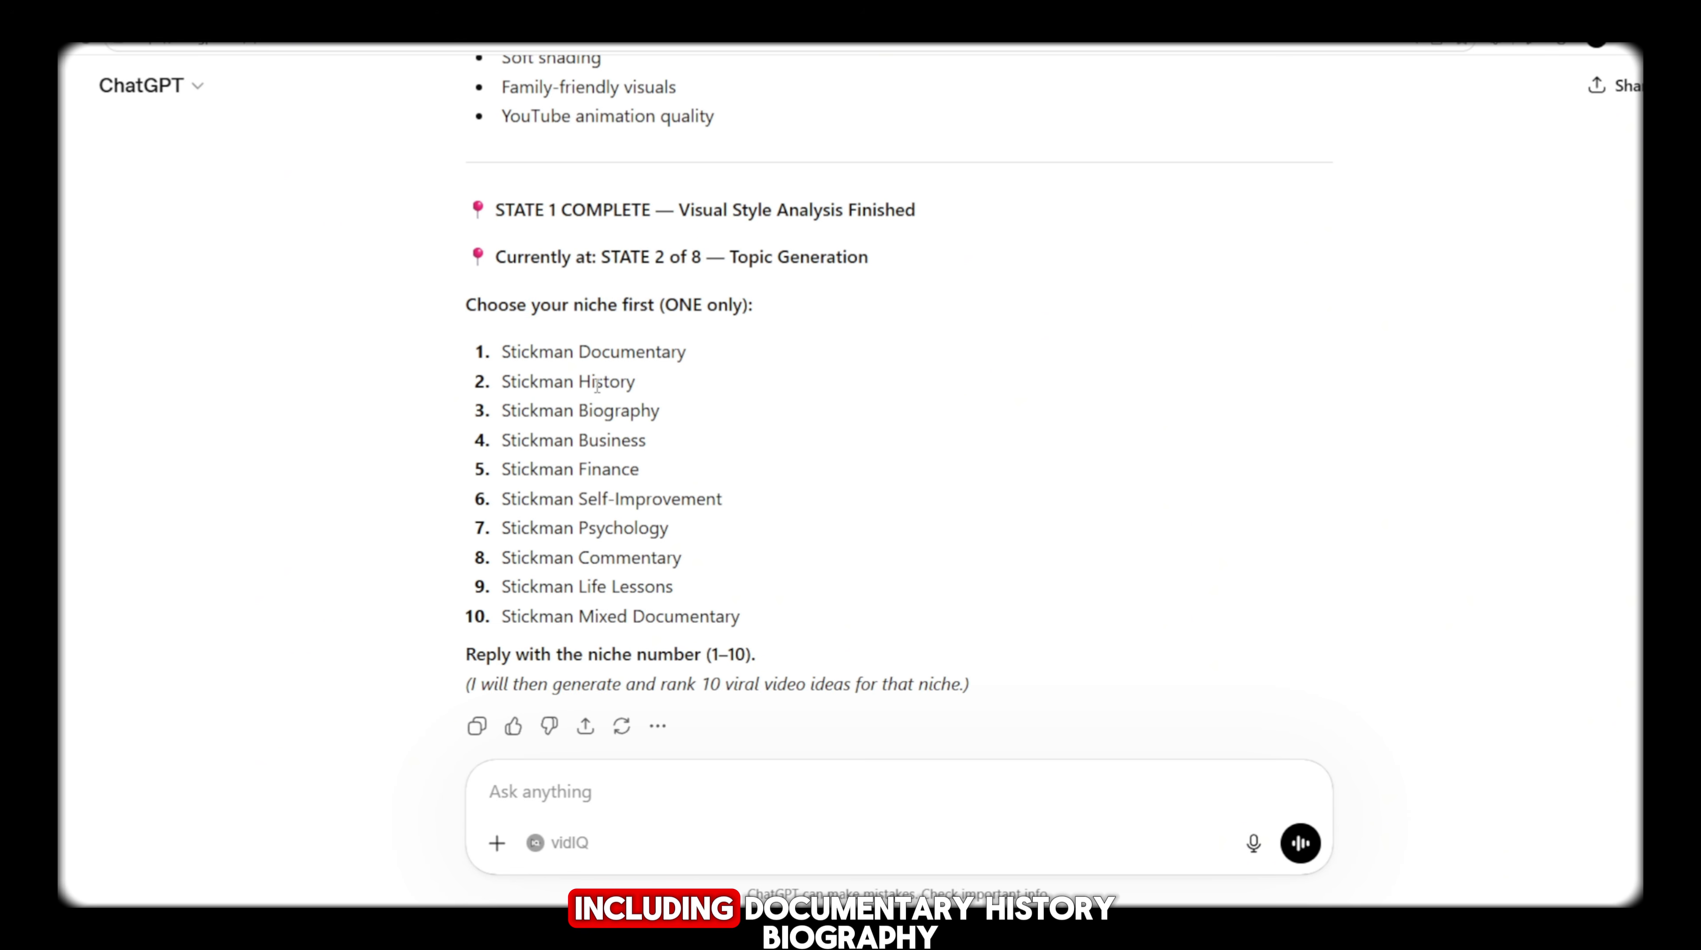
drag(659, 469, 504, 484)
click(674, 469)
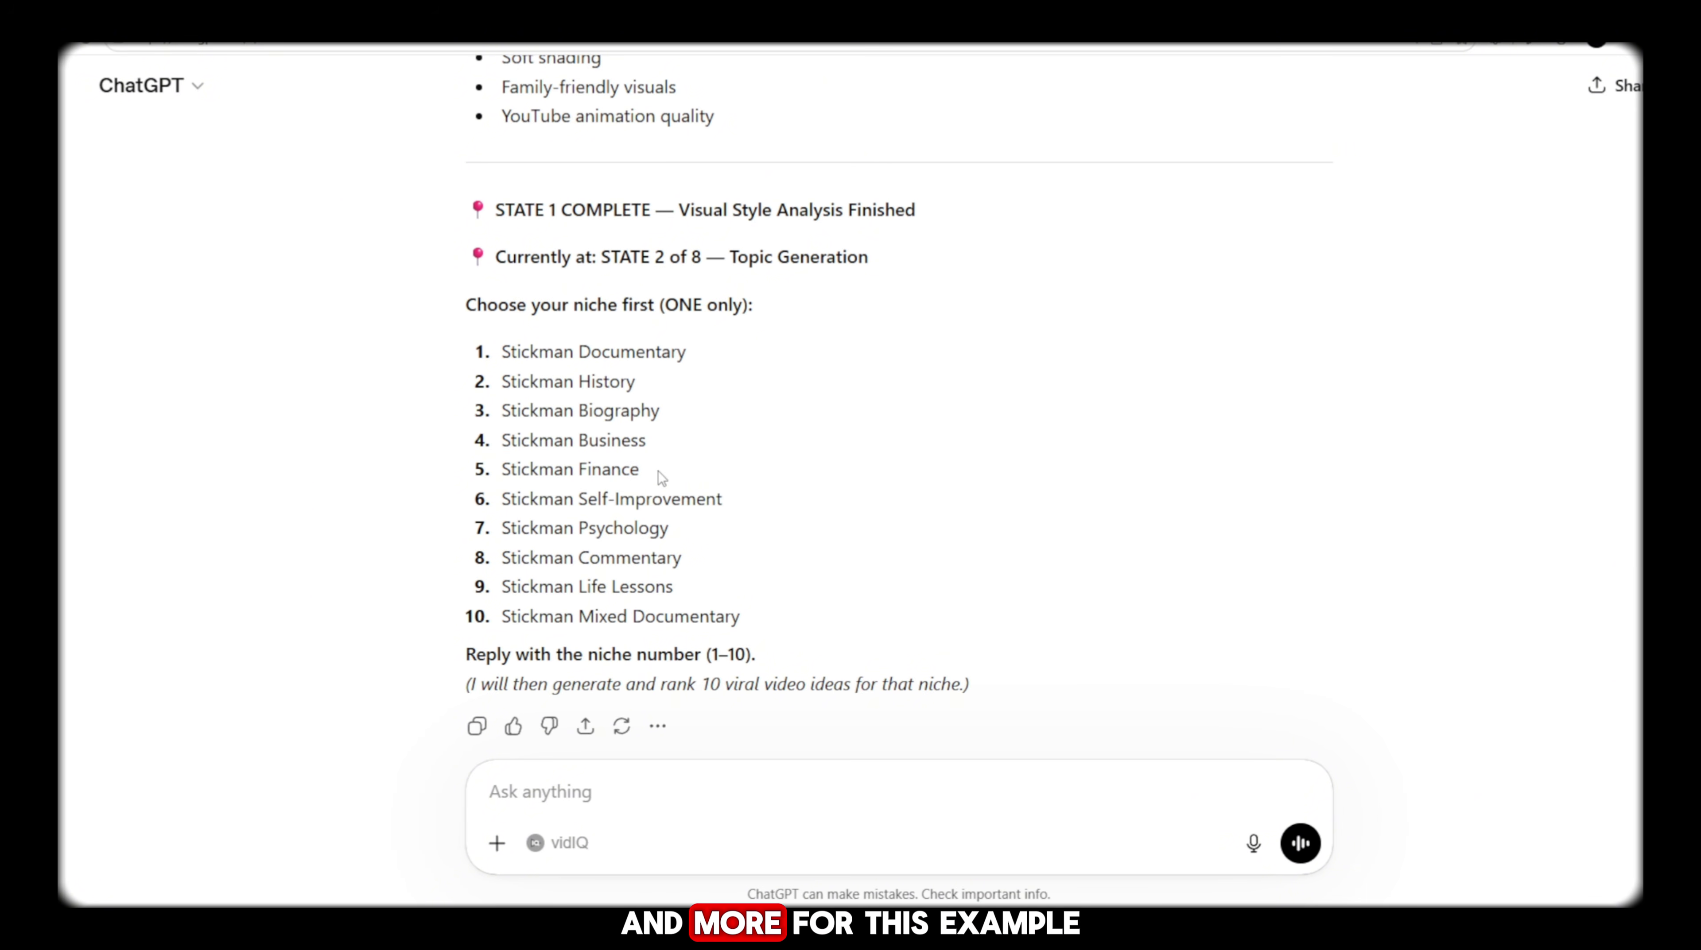
drag(504, 490, 502, 476)
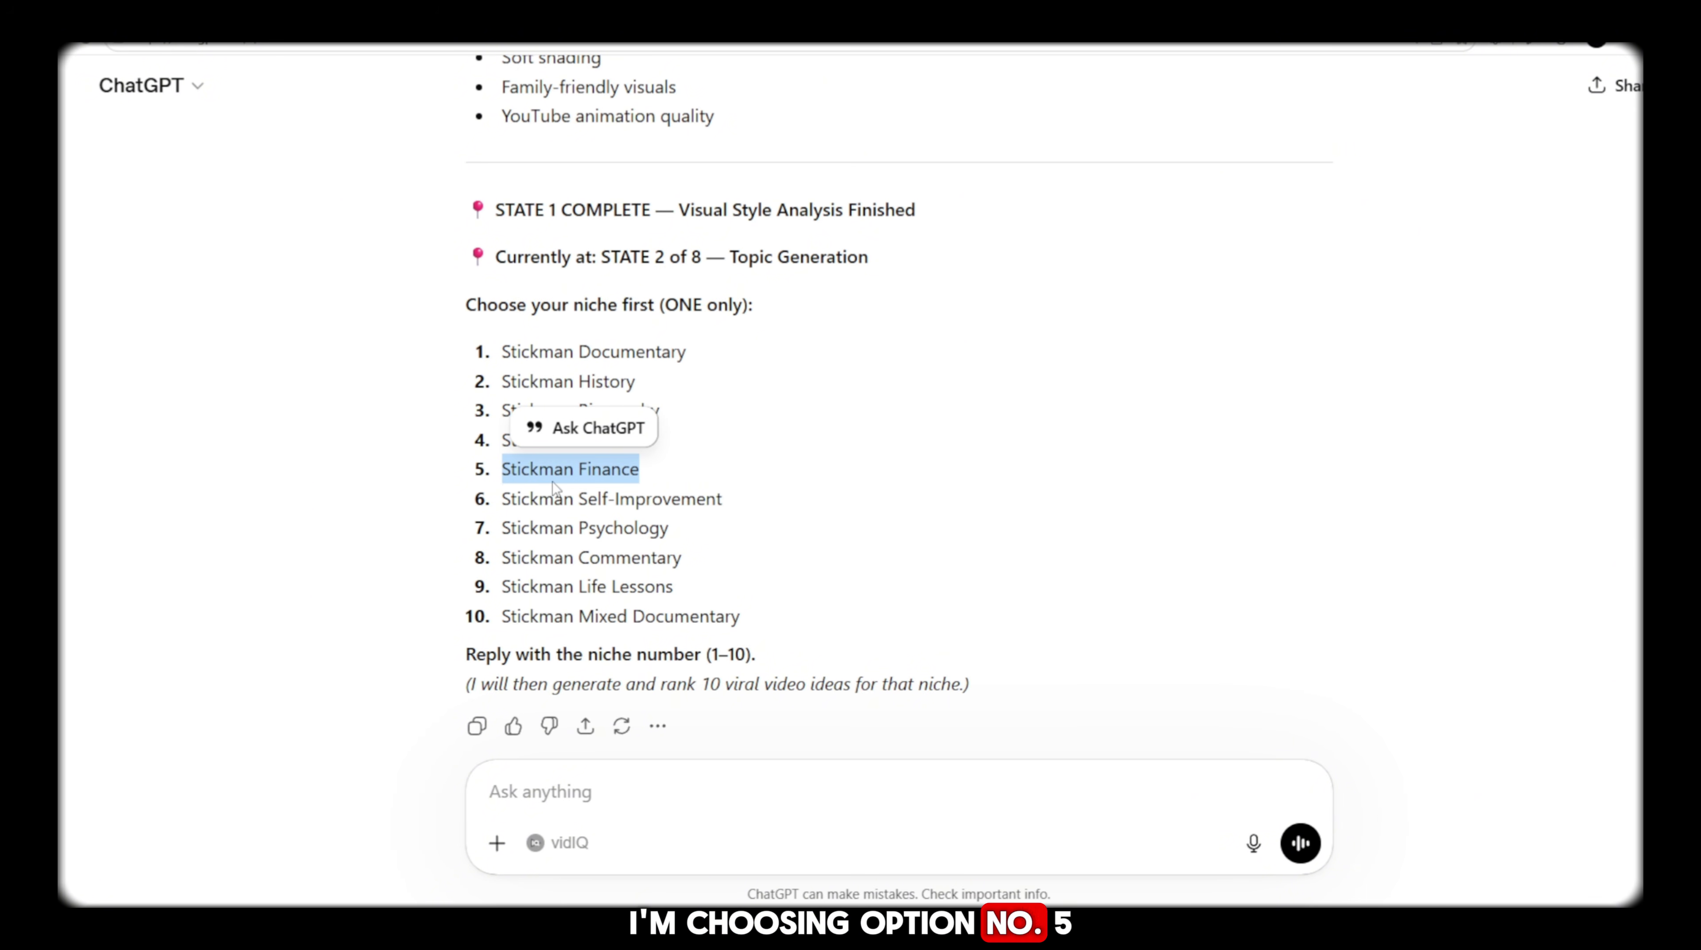
click(1124, 806)
text(5)
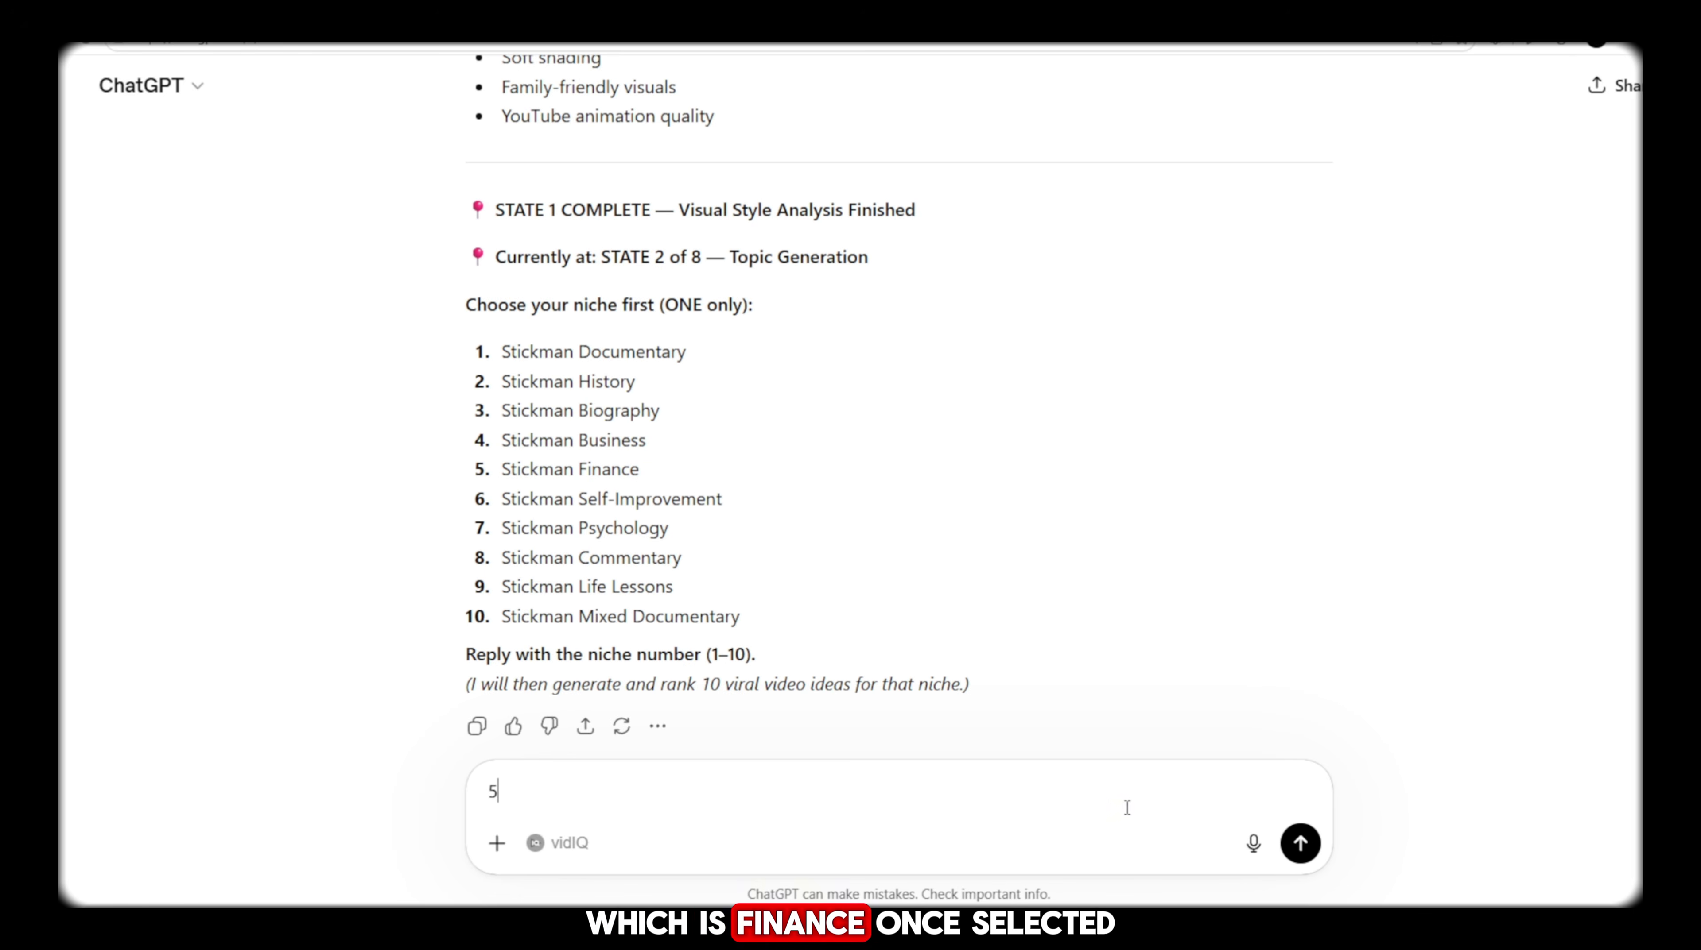
click(1300, 843)
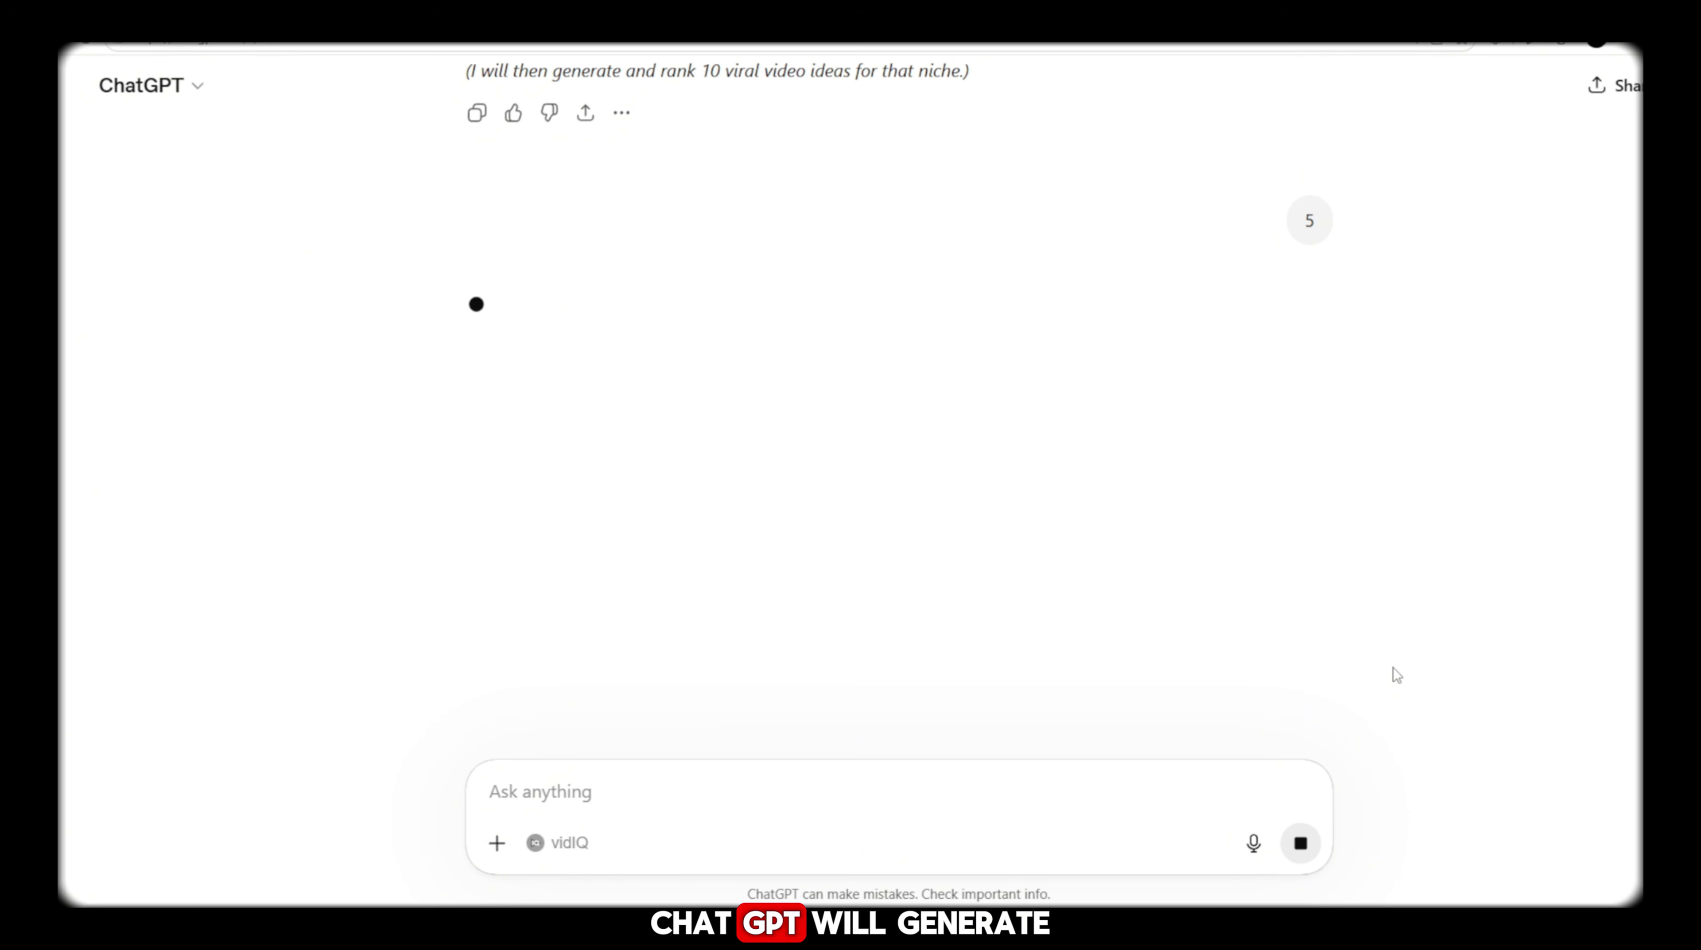
Examine the ranked finance video ideas, including their titles, hooks and viral potential scores
drag(462, 484, 935, 484)
click(1184, 423)
scroll(1129, 426, down, 5)
scroll(978, 450, down, 3)
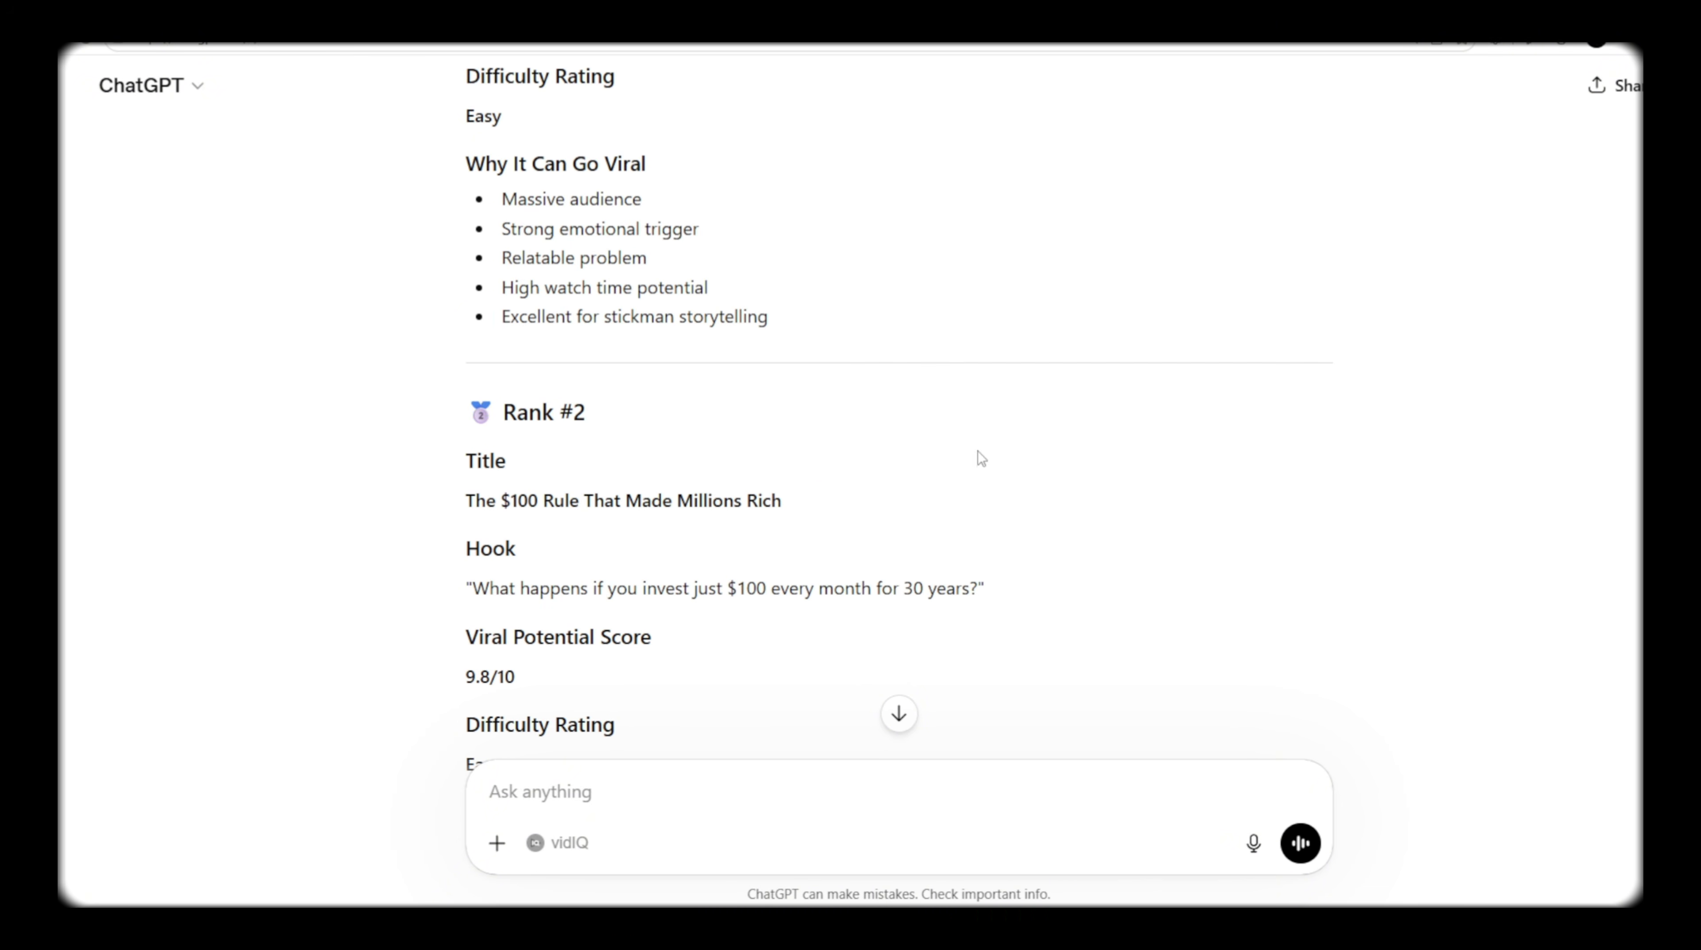
scroll(978, 451, up, 9)
scroll(903, 494, down, 20)
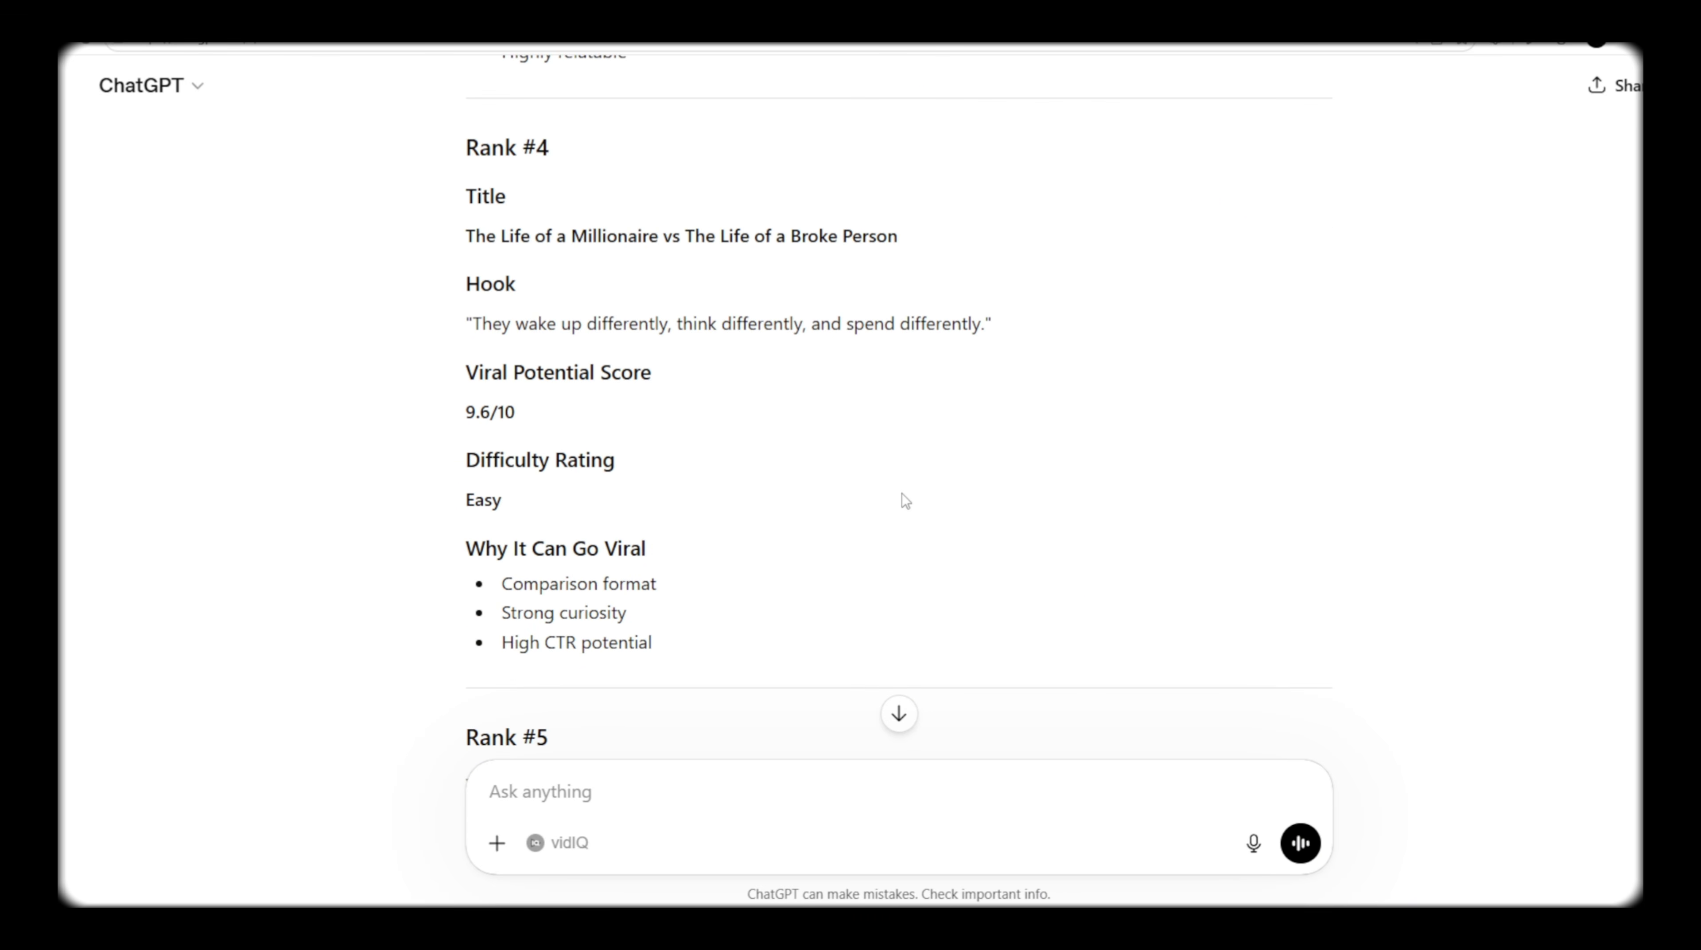
drag(466, 236, 898, 236)
scroll(566, 330, up, 2)
Copy the heading Rank #4 from the idea list and send it as the chosen topic
drag(566, 331, 465, 327)
key(ctrl+c)
click(599, 790)
key(ctrl+v)
scroll(1158, 534, down, 20)
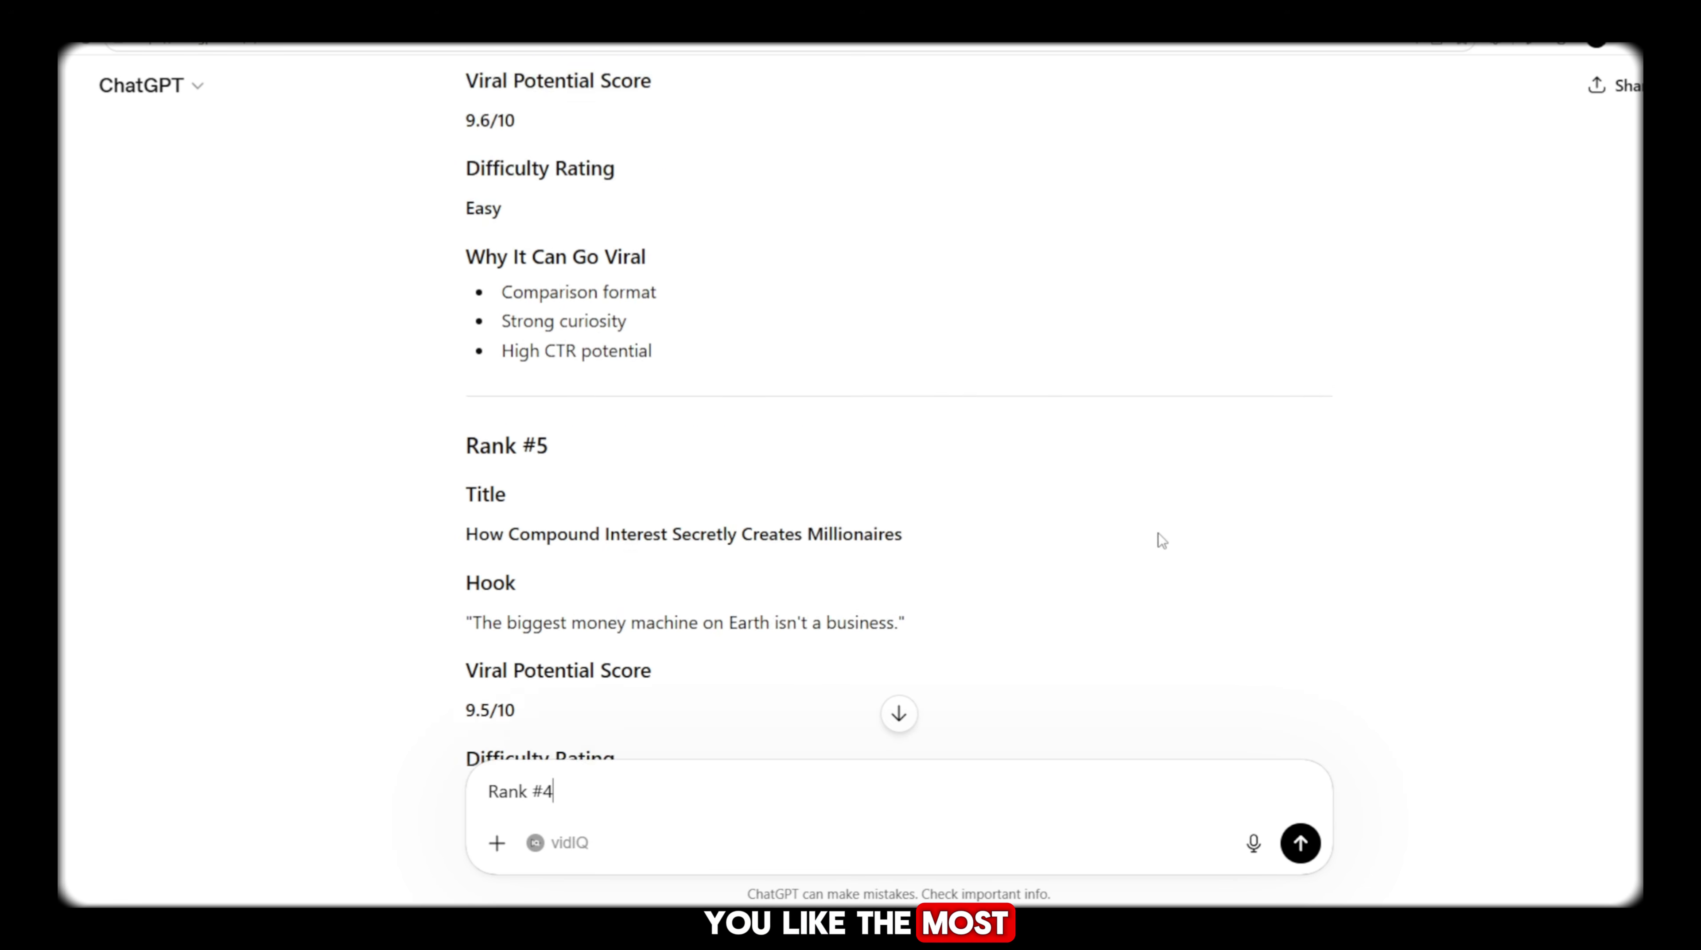
click(1301, 843)
Check the script's final word count and estimated duration, and ask for the script in paragraph format
scroll(1027, 443, down, 3)
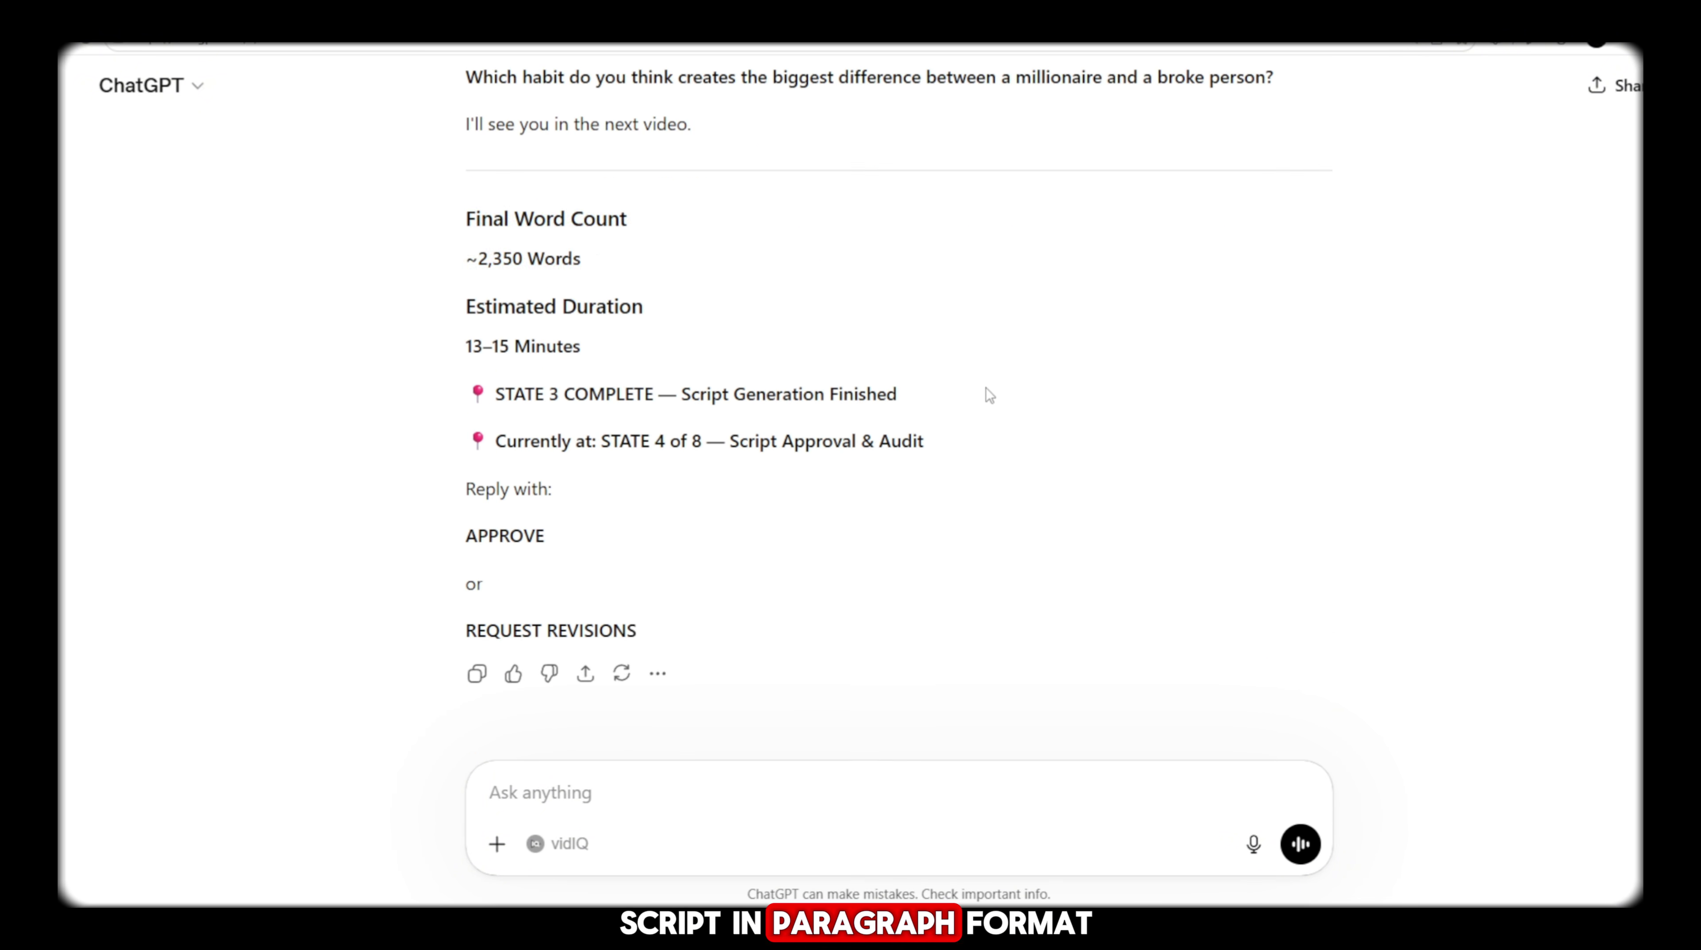
drag(467, 219, 527, 258)
drag(486, 345, 559, 346)
click(518, 448)
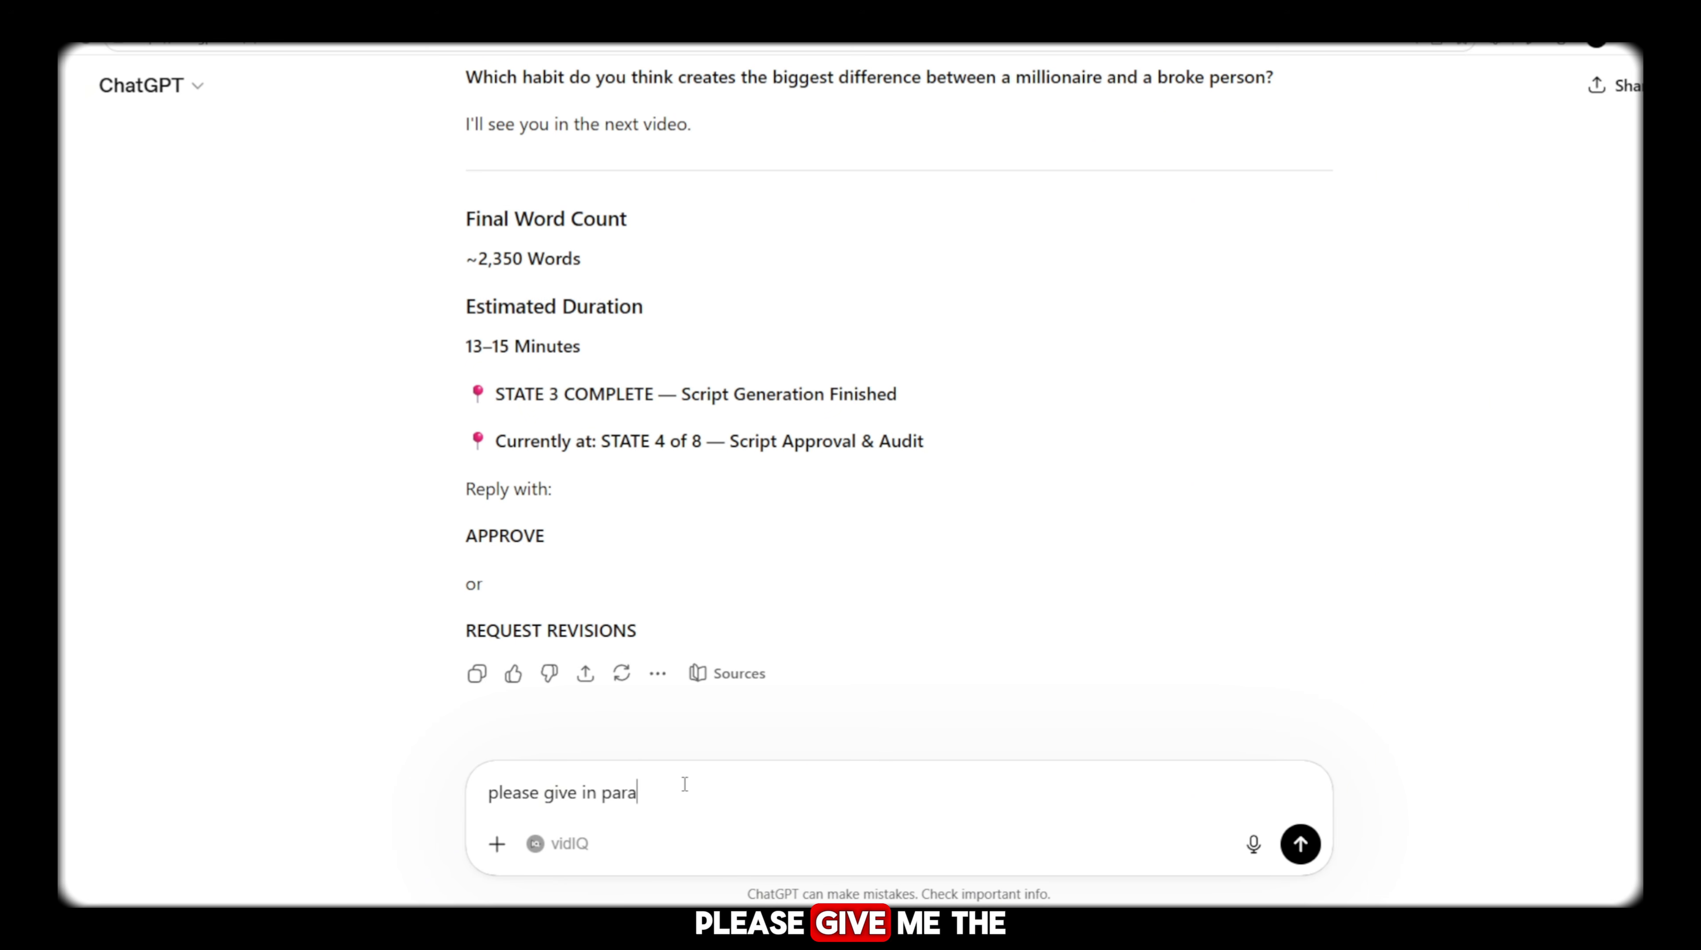
key(Return)
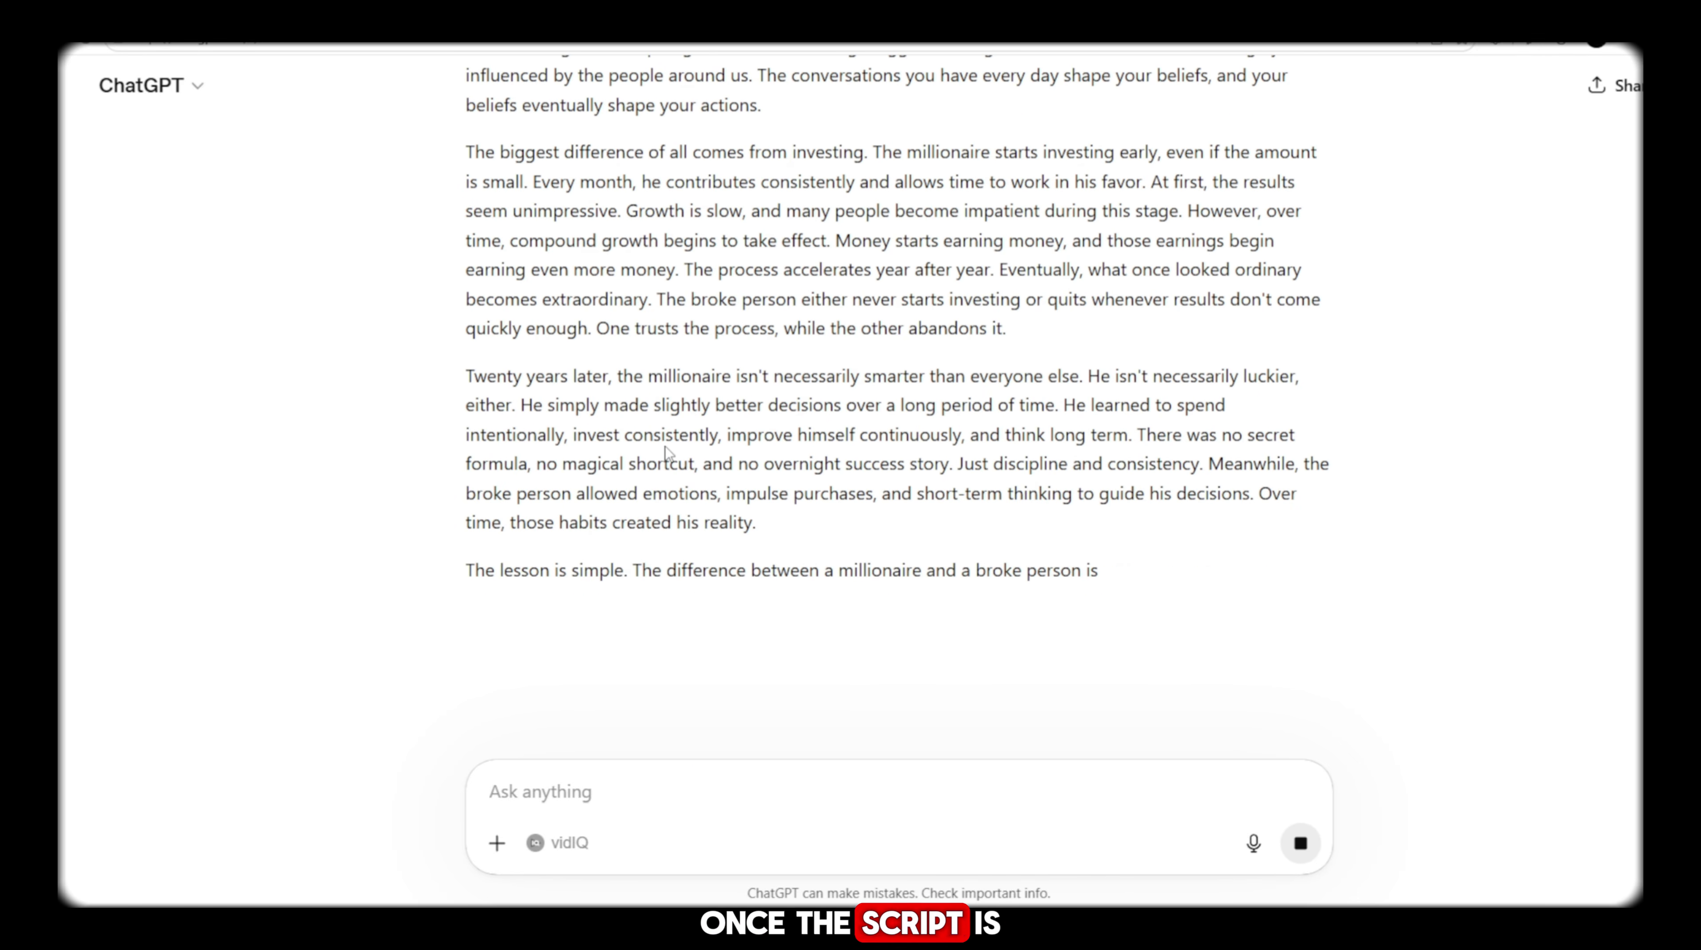
Copy the approval reply and send it to accept the script and start the consistent character system
drag(561, 243, 466, 234)
key(ctrl+c)
click(589, 794)
key(ctrl+v)
click(1301, 844)
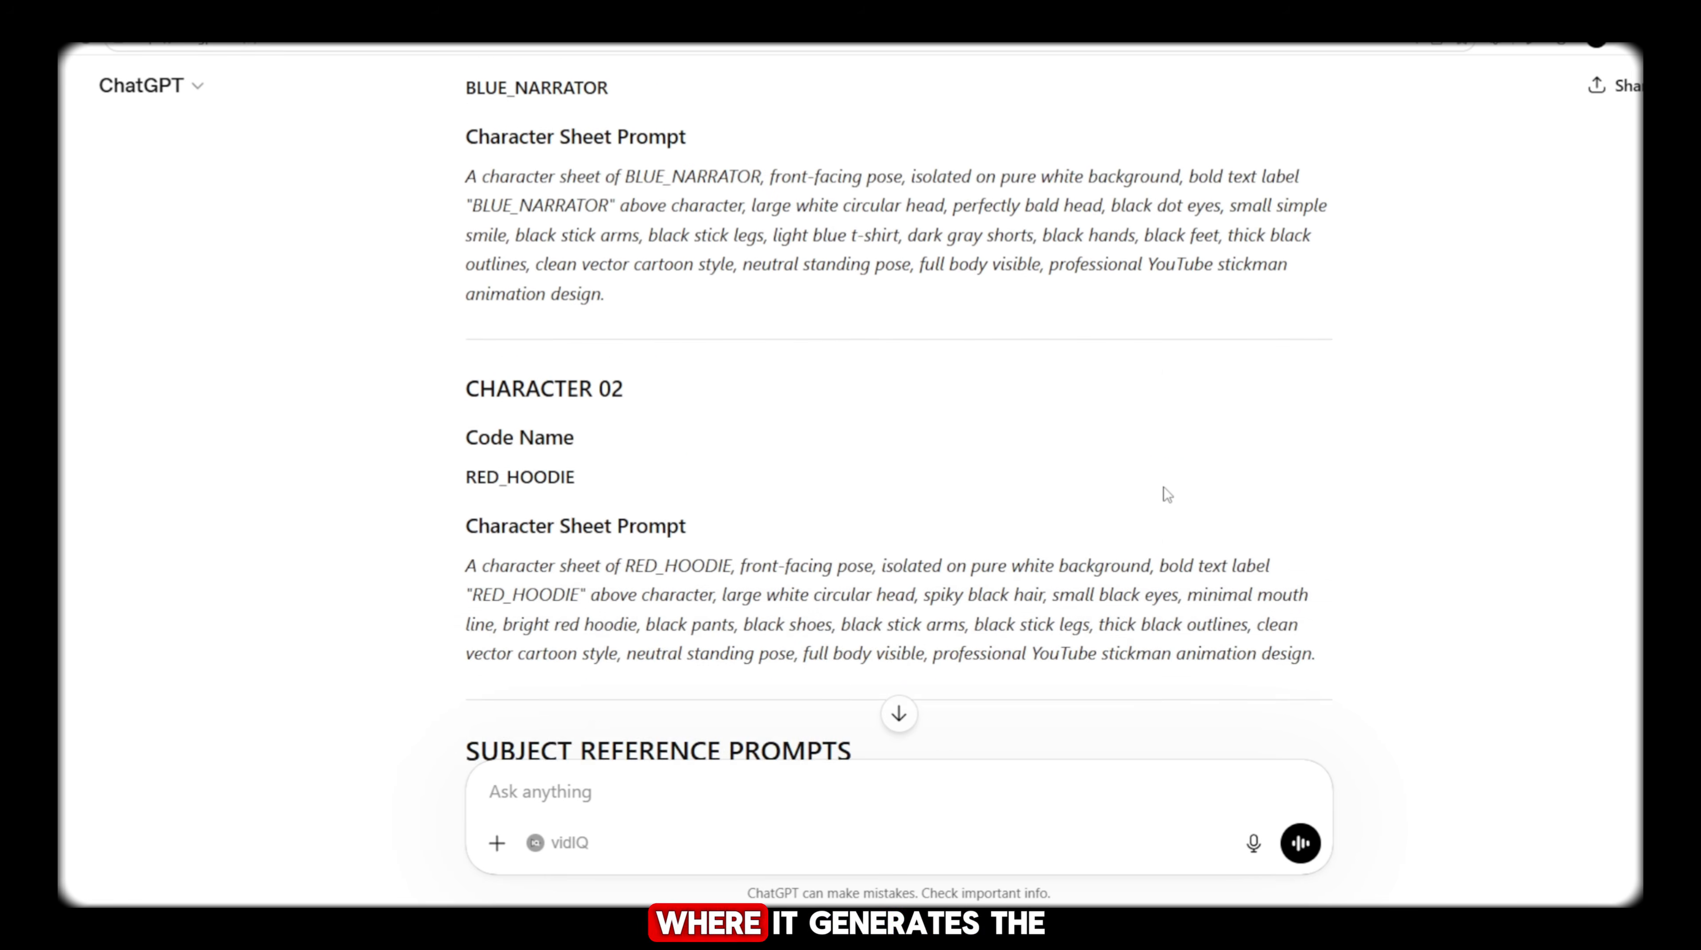
Review the character prompts and consistency rules, and send the reply GENERATE SCENES
scroll(1165, 495, down, 8)
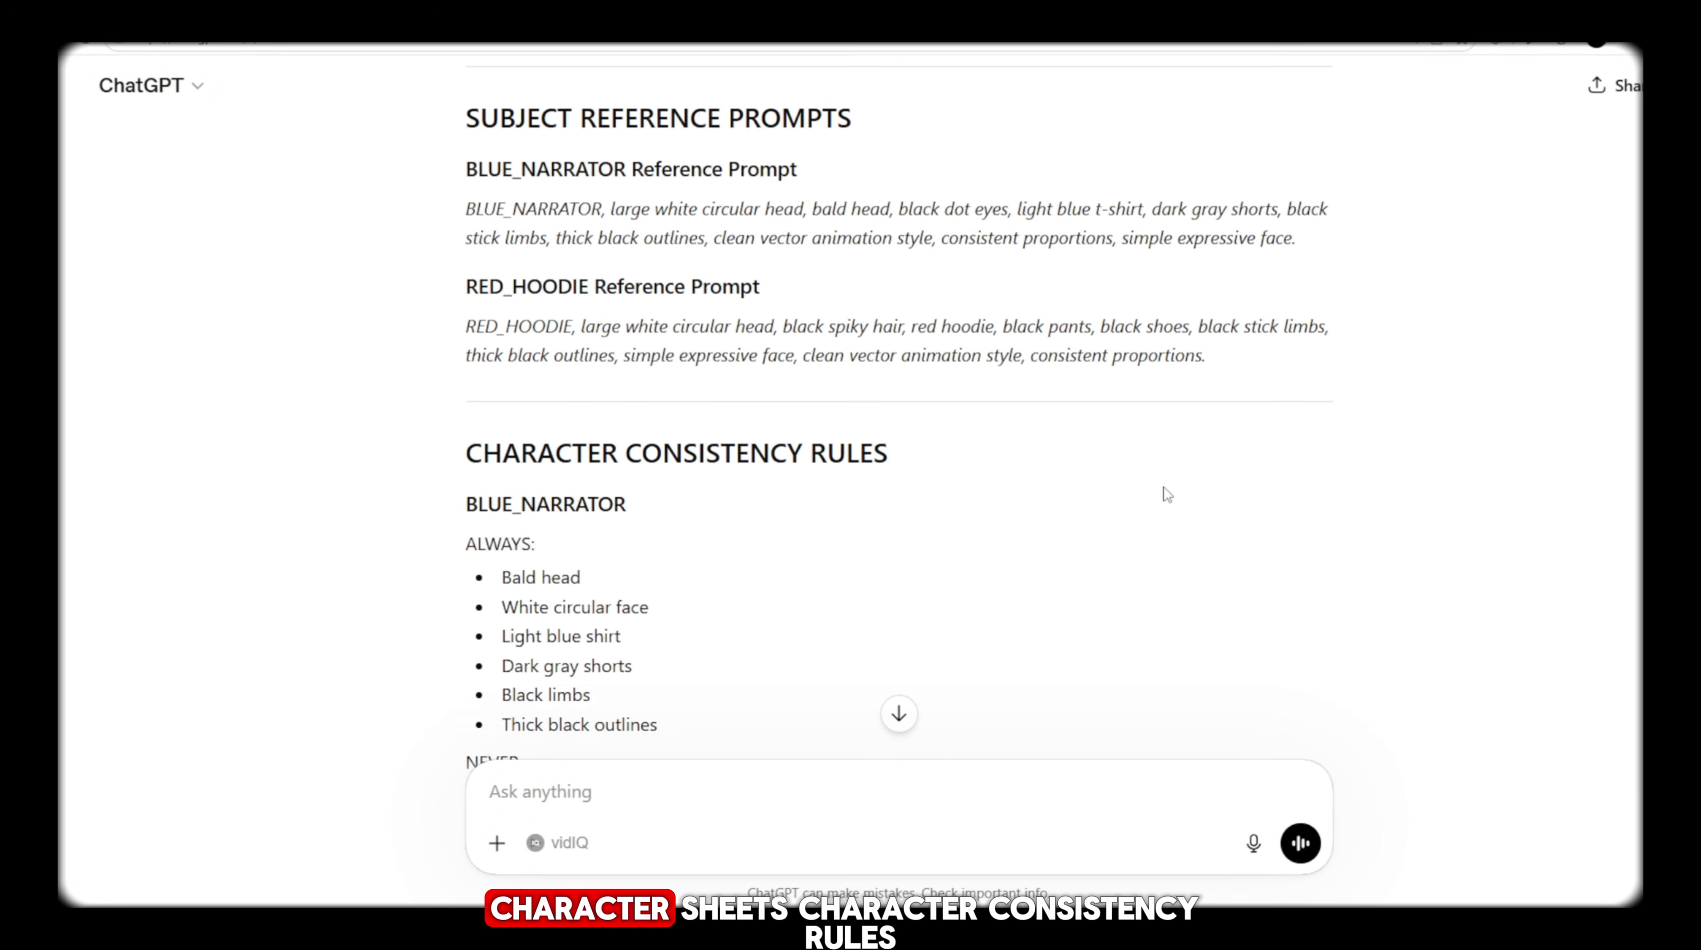
scroll(1166, 494, down, 20)
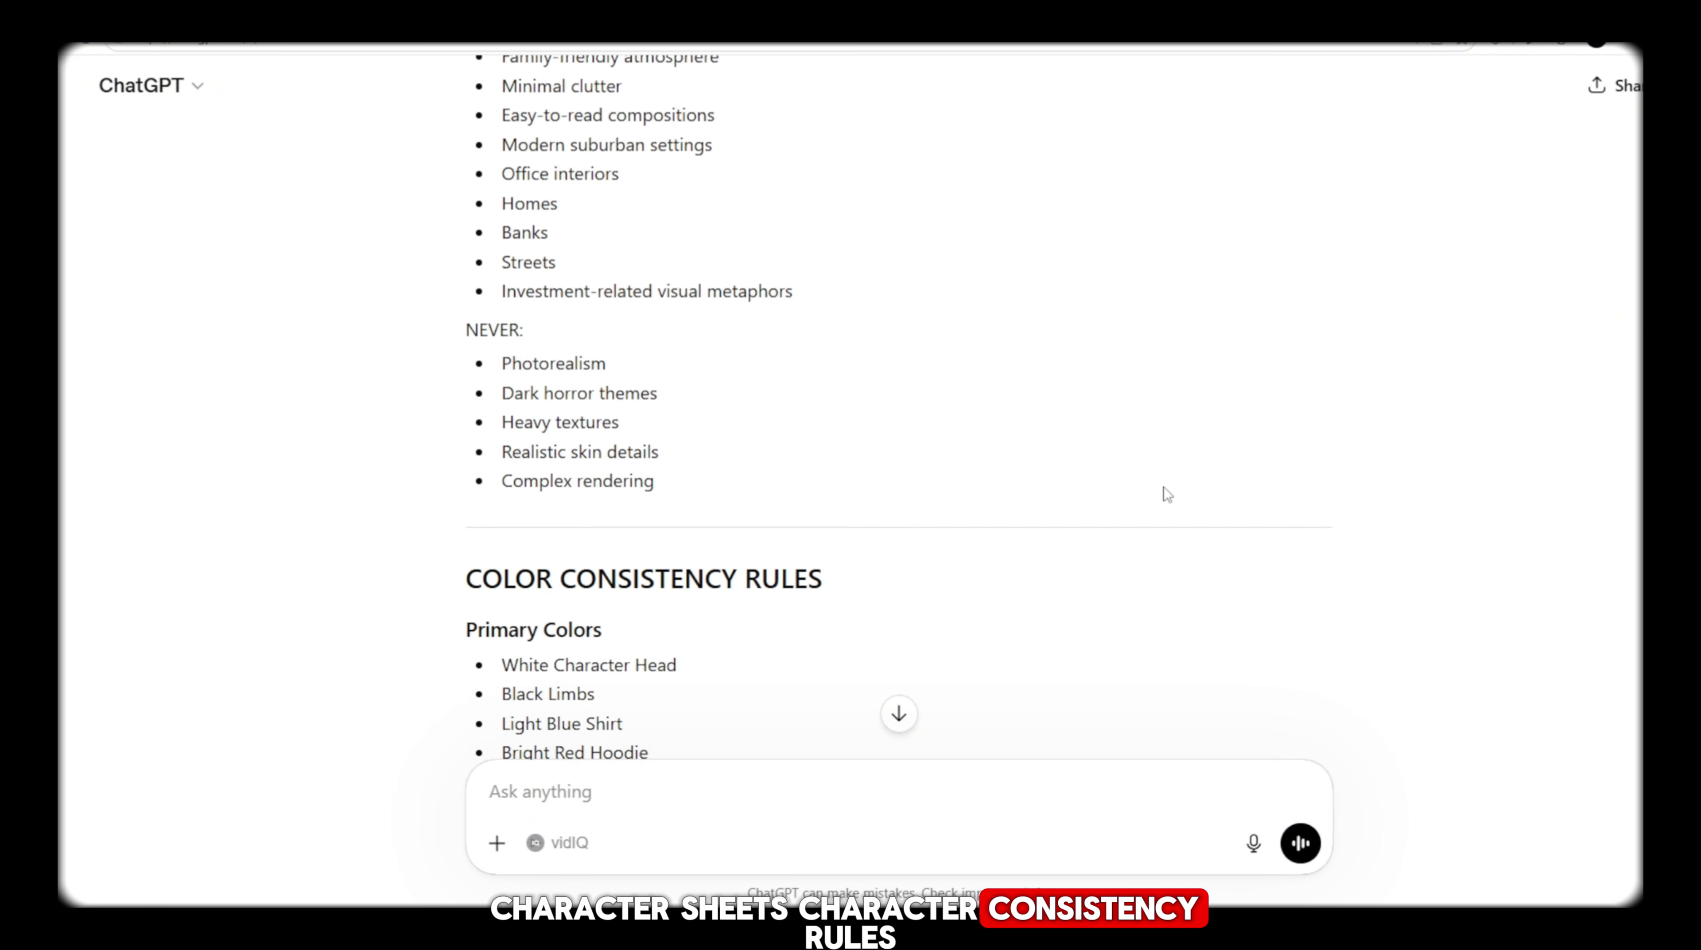
scroll(1167, 495, down, 10)
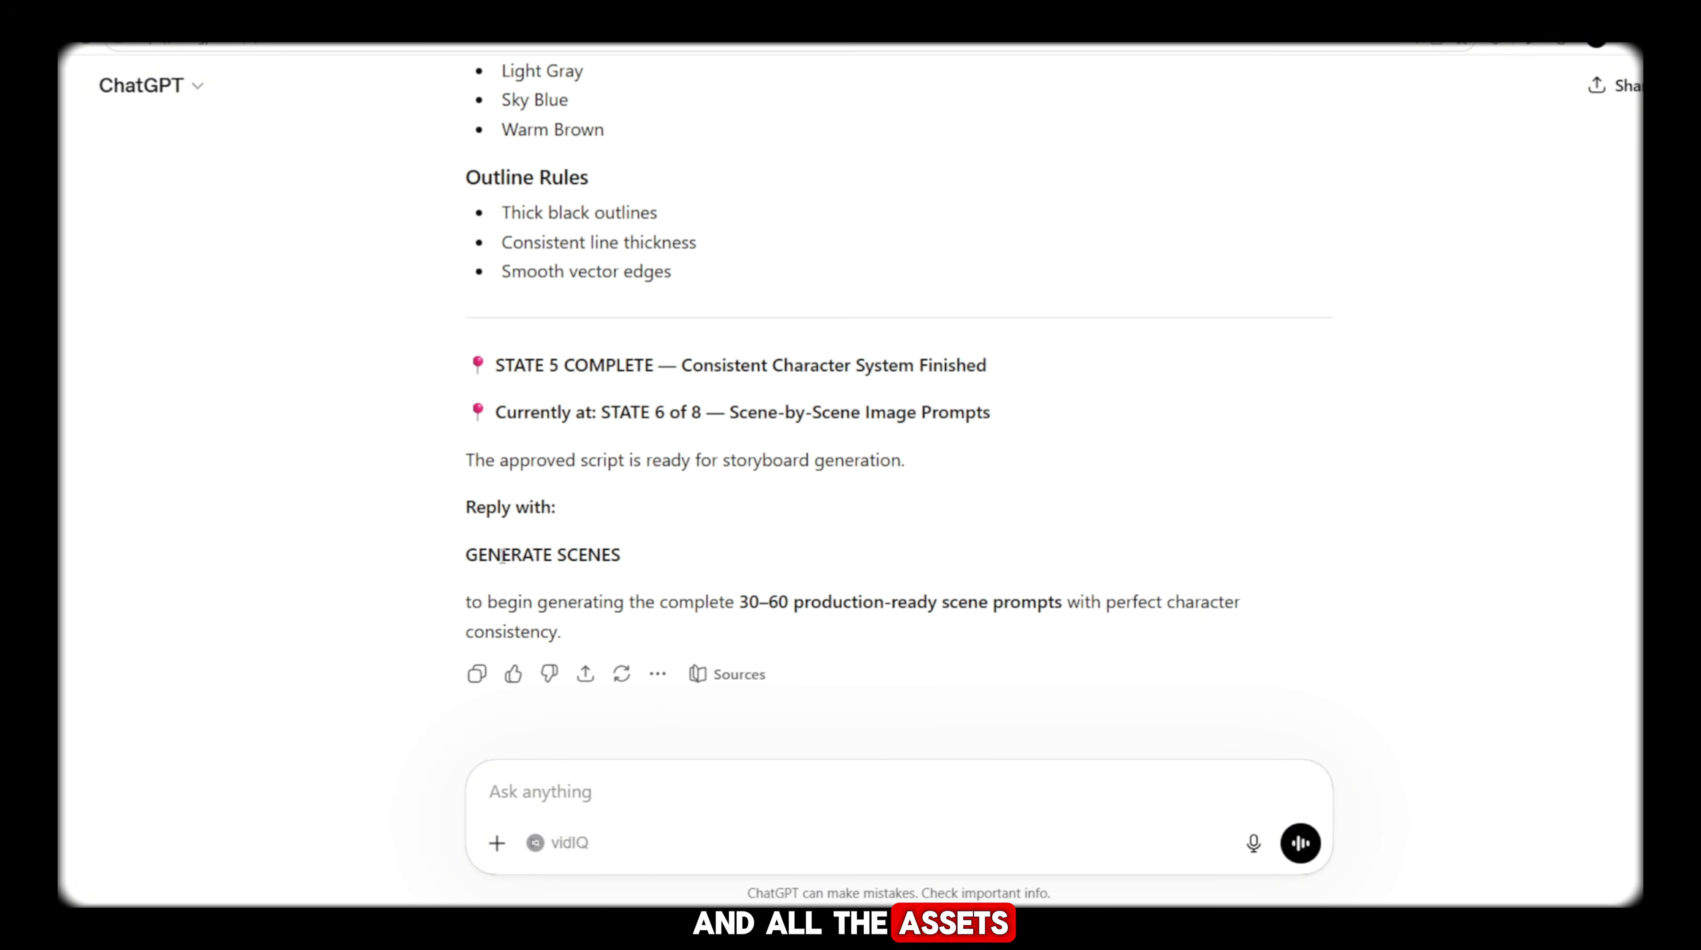
drag(633, 554, 435, 560)
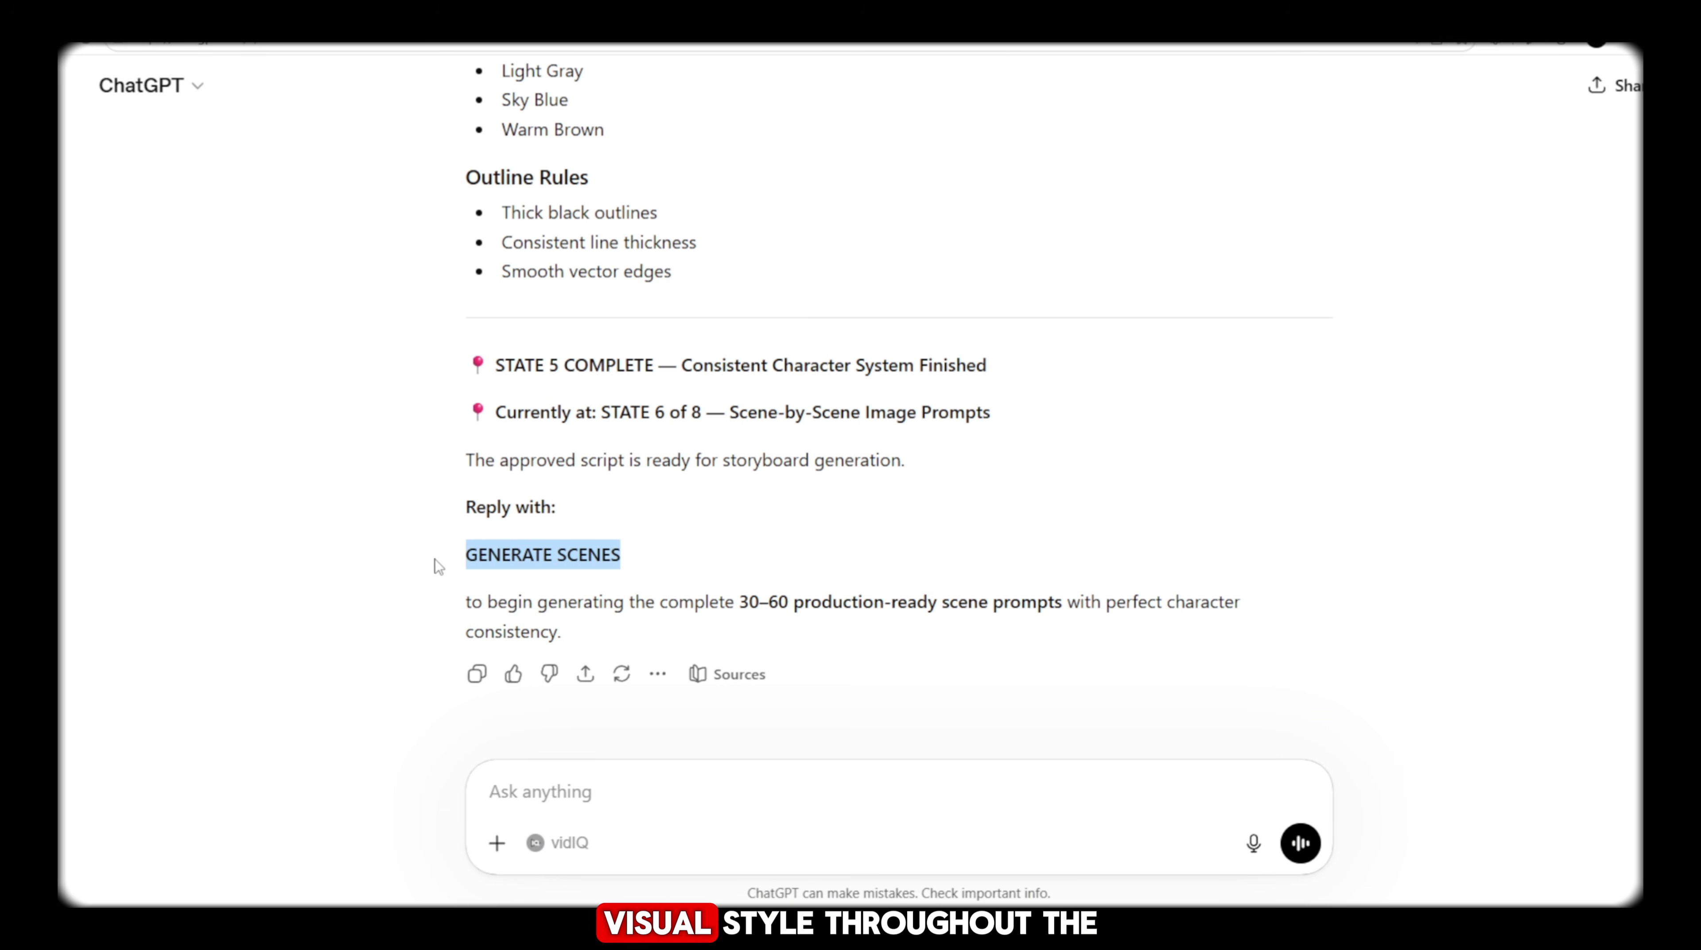
click(566, 202)
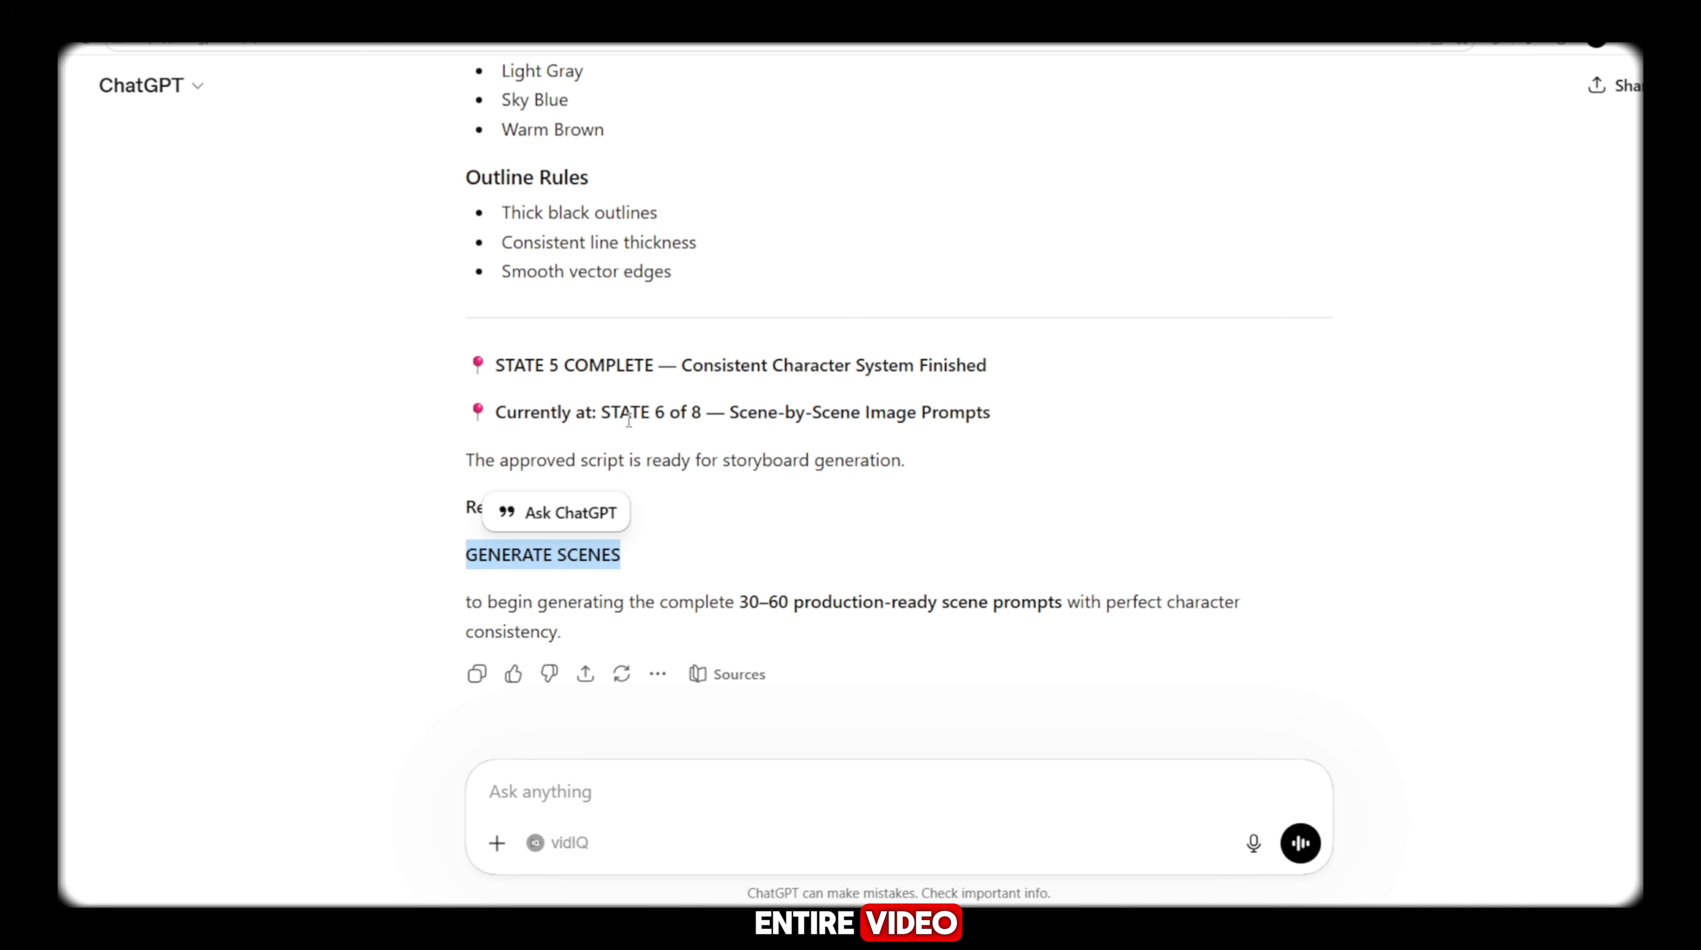
right_click(699, 786)
click(776, 553)
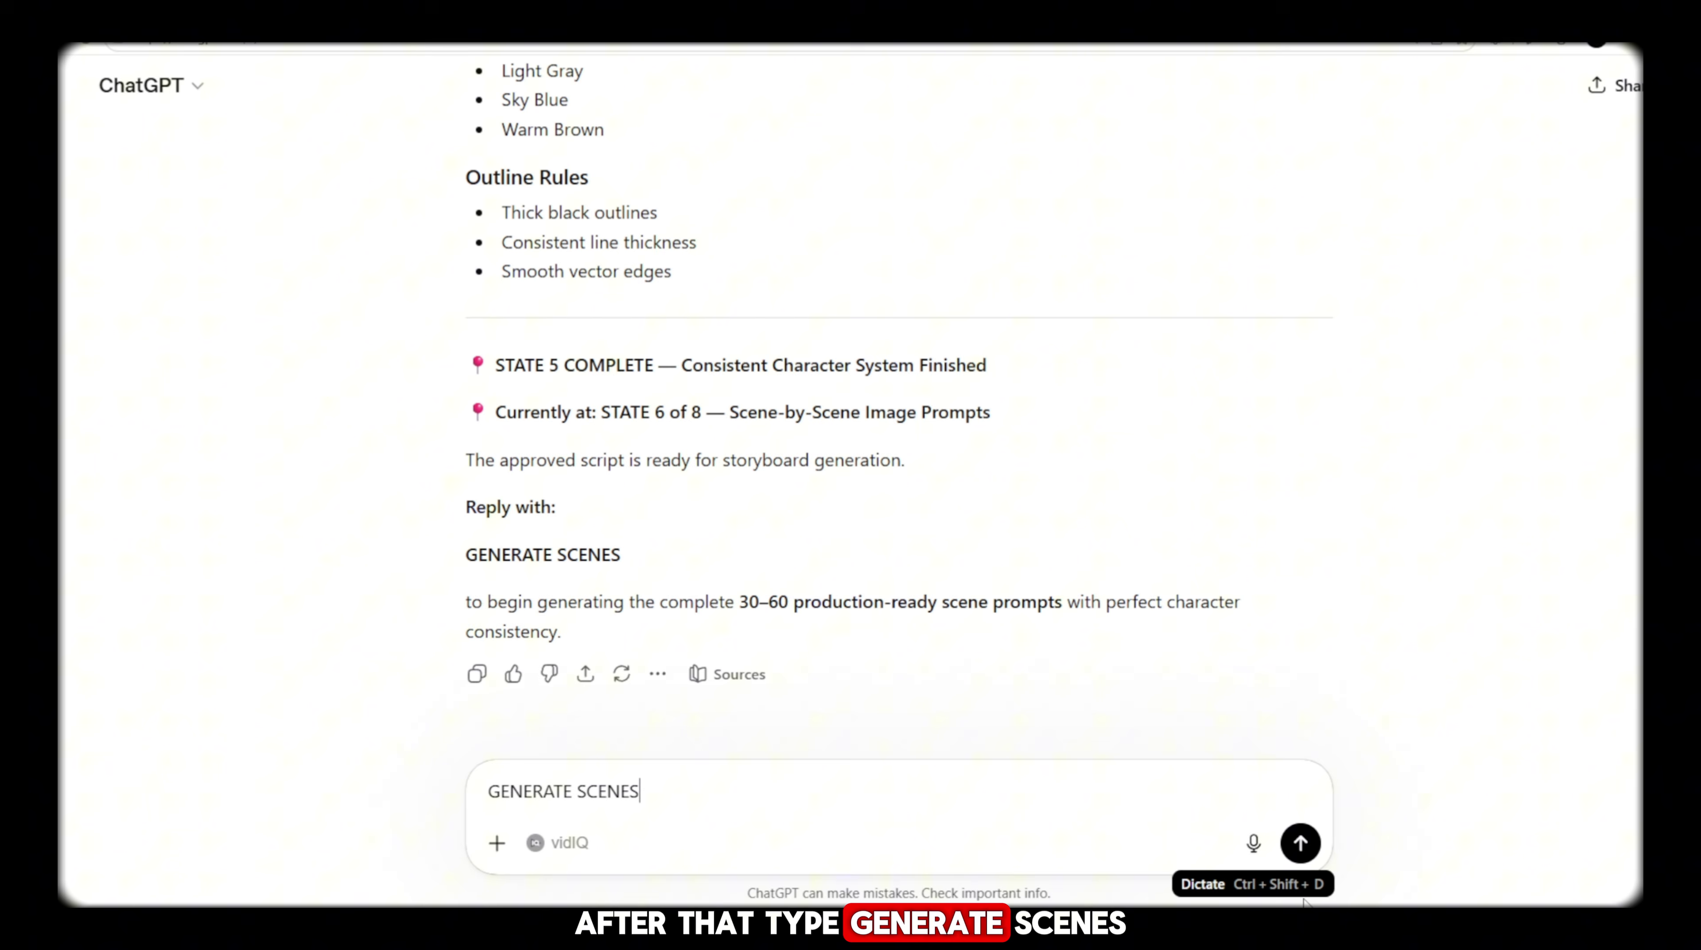
click(1299, 844)
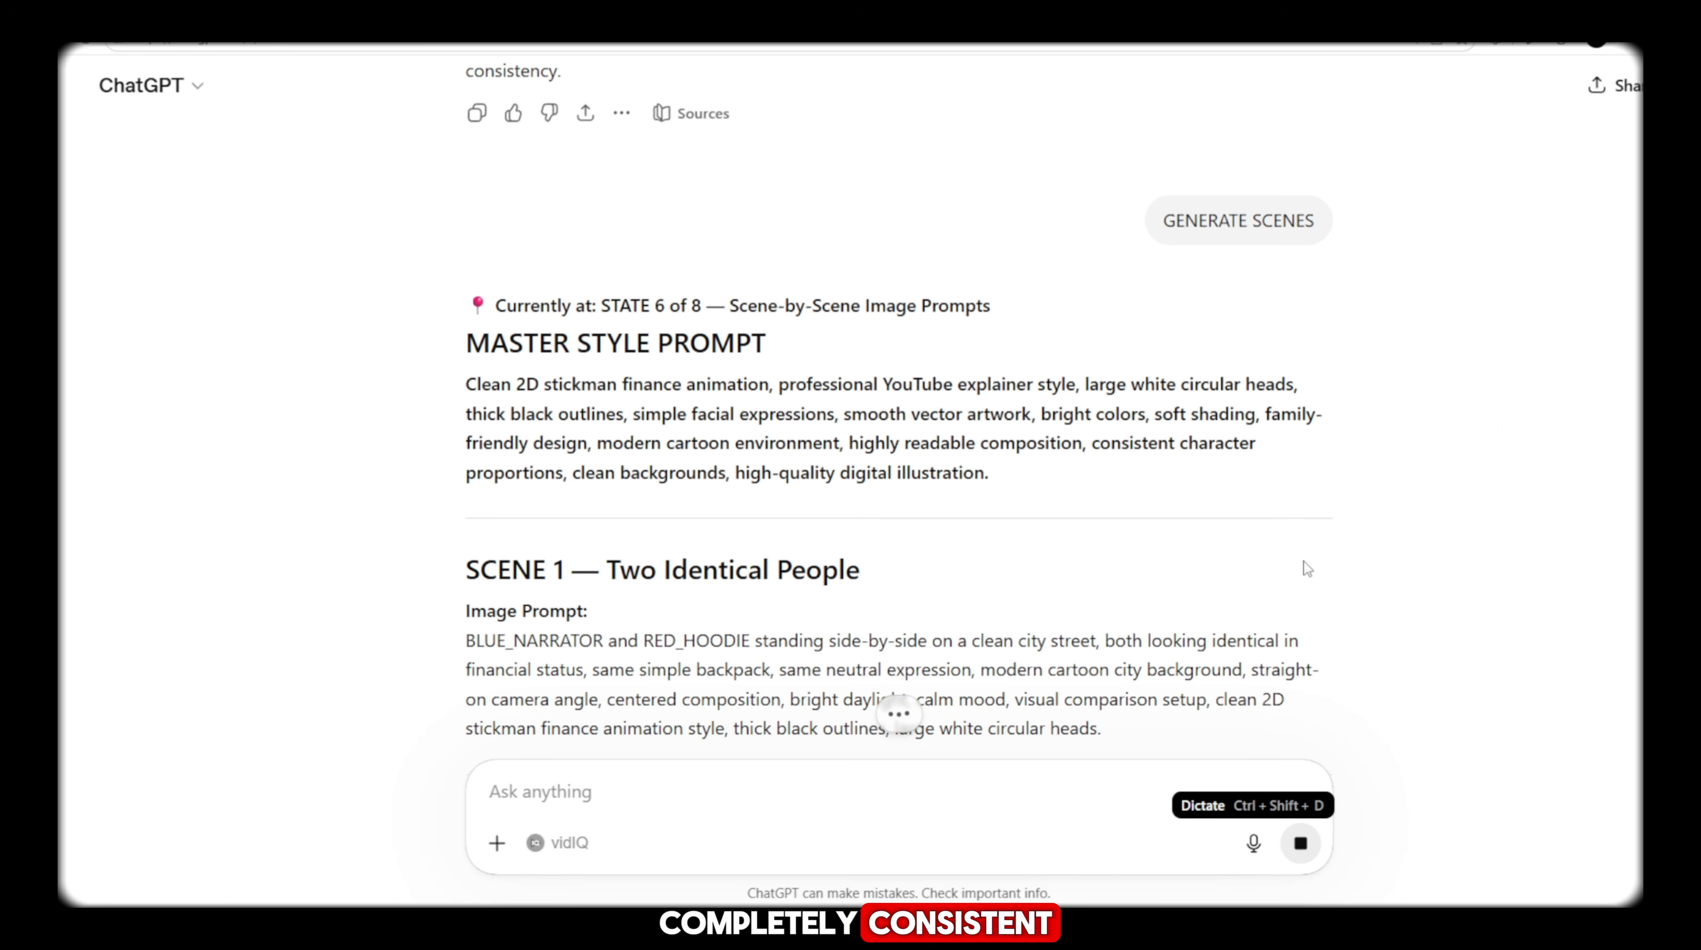
Copy the reply GENERATE MOTION PROMPTS from the end of the storyboard and send it
drag(467, 535, 788, 542)
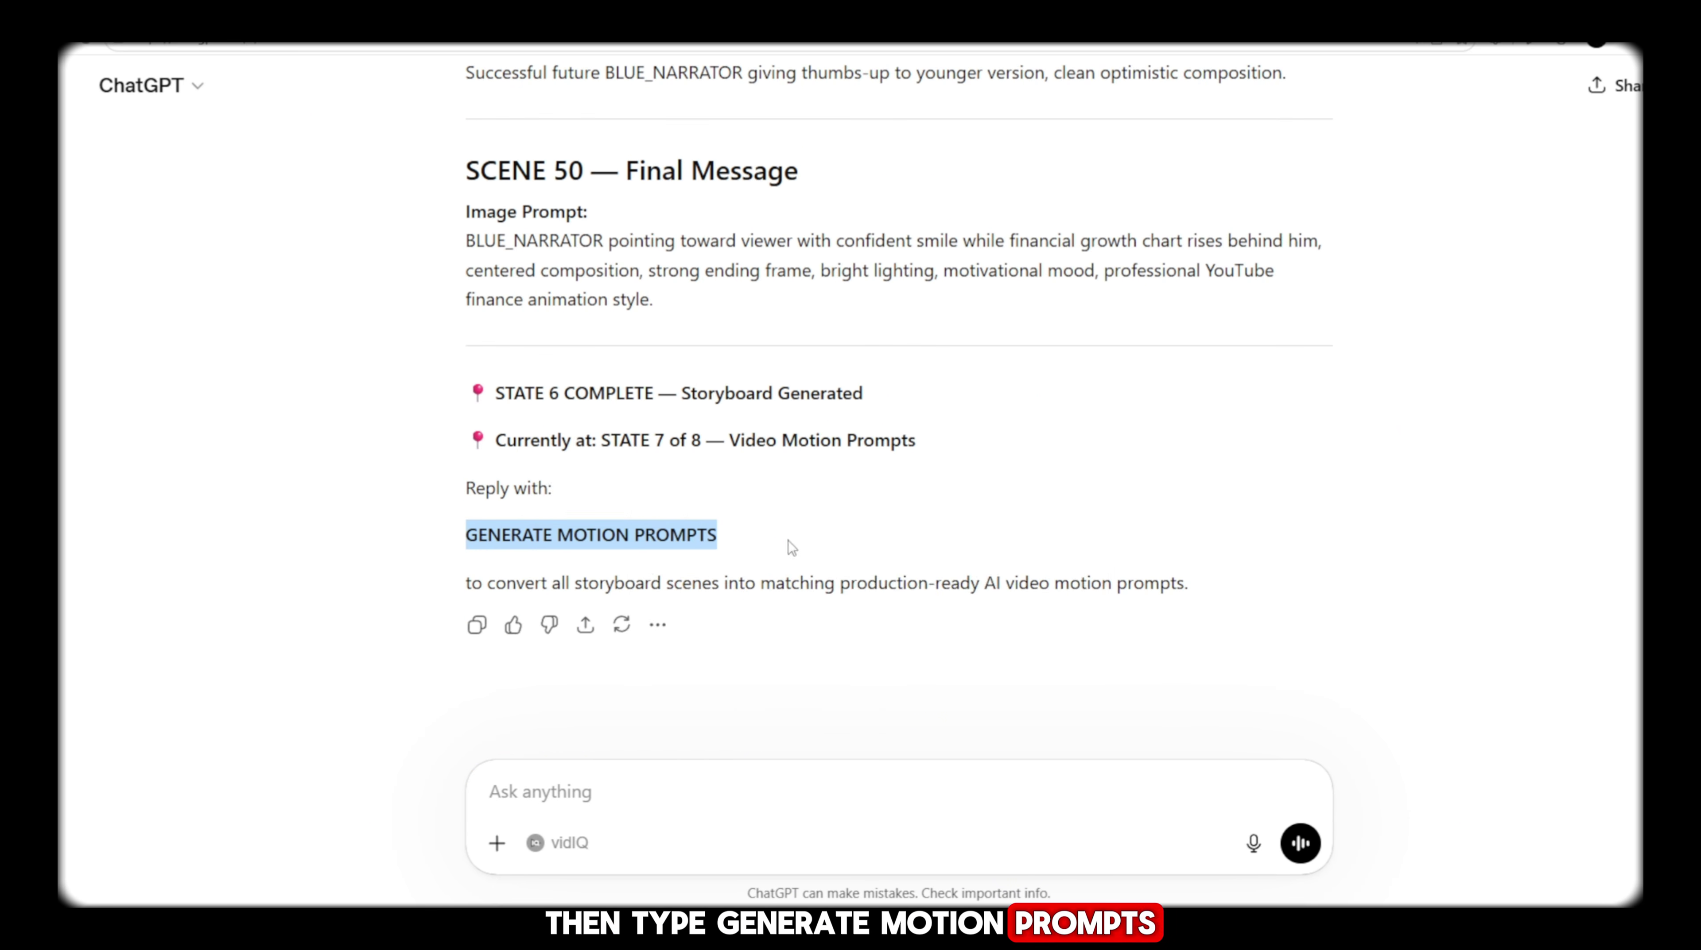
right_click(644, 540)
click(666, 563)
right_click(640, 792)
click(669, 544)
click(1299, 843)
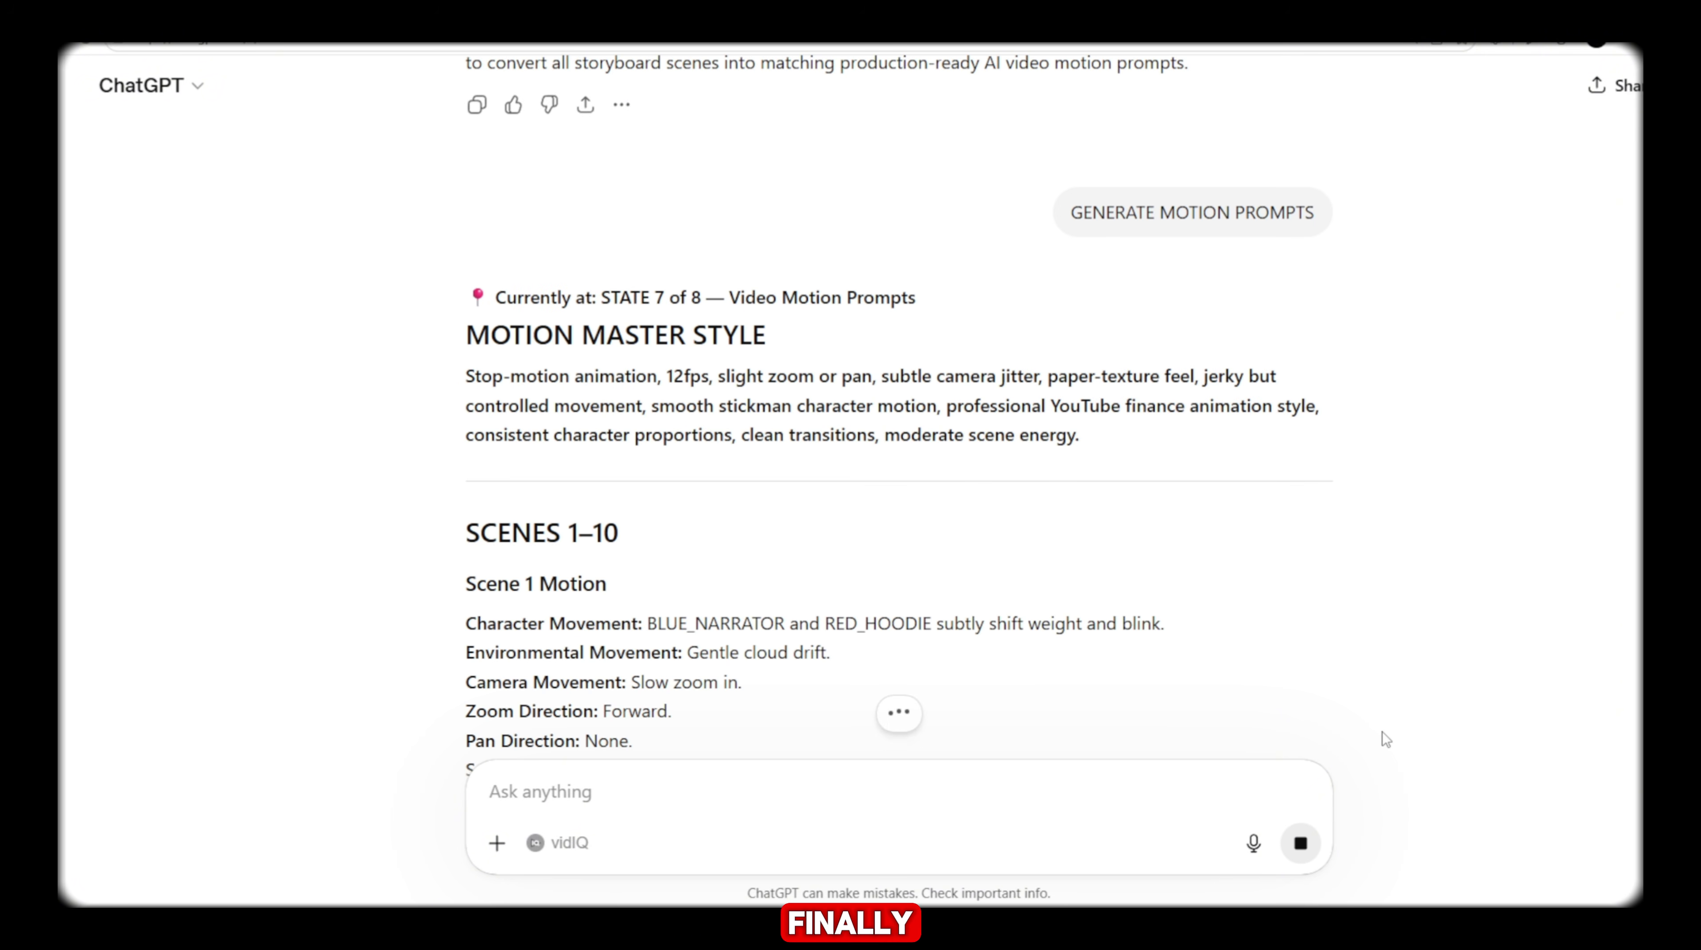
Examine the end of the motion prompts for the GENERATE SEO PACKAGE reply and the list of items it would generate
scroll(1146, 550, down, 2)
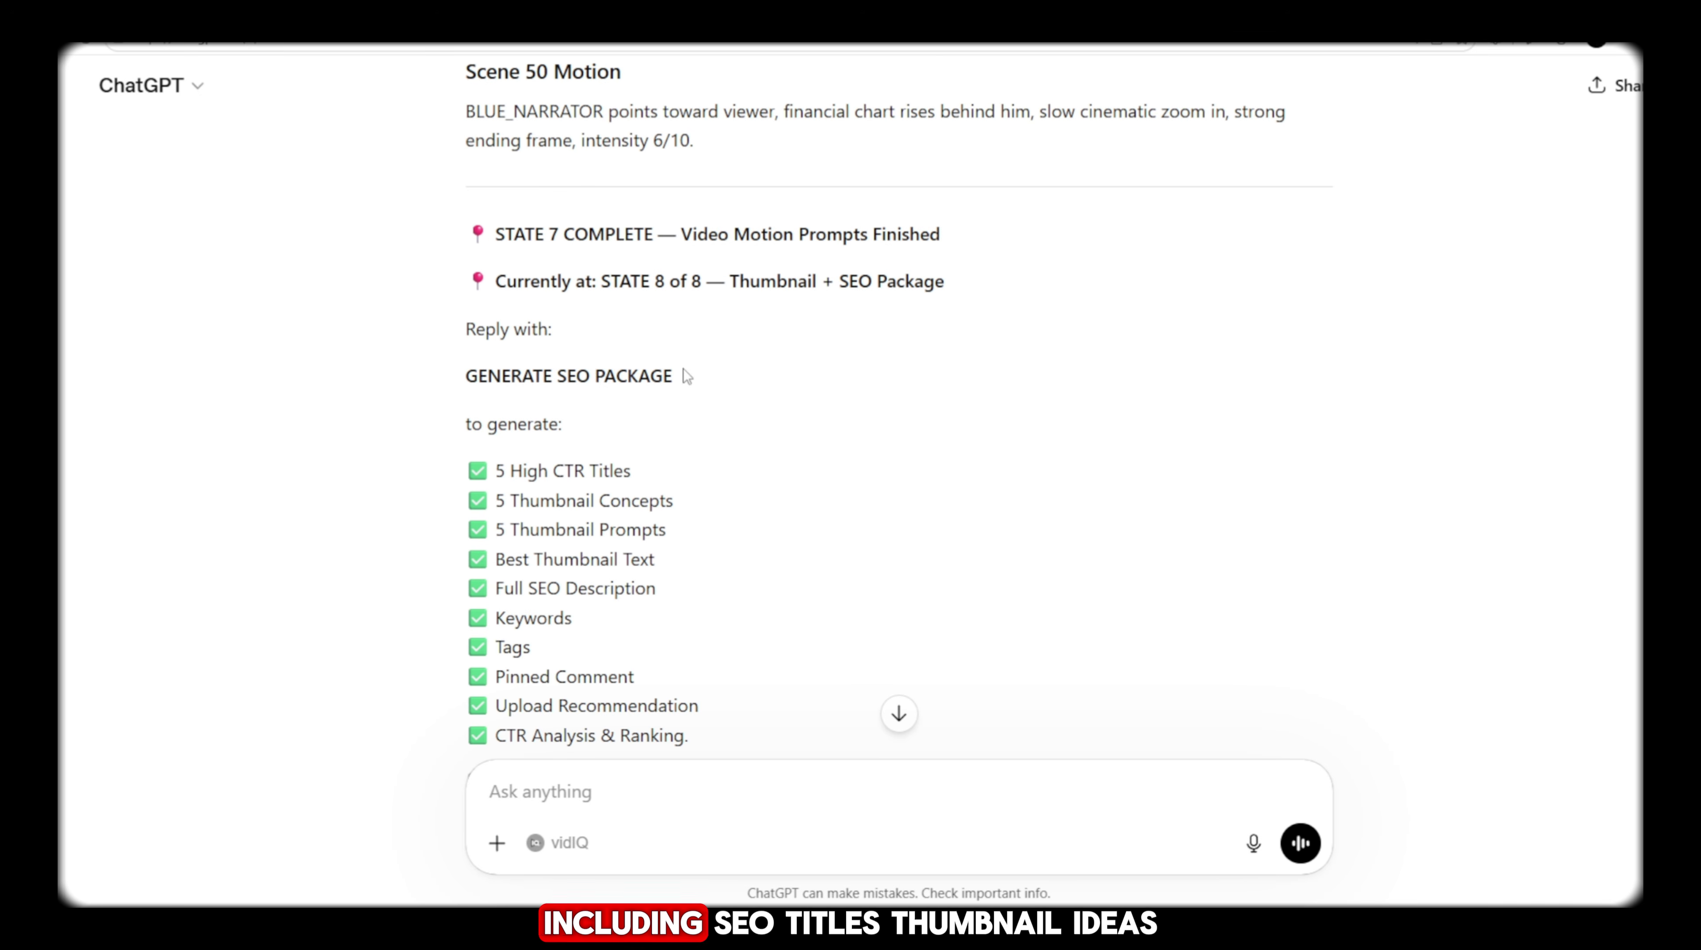
drag(678, 375, 517, 377)
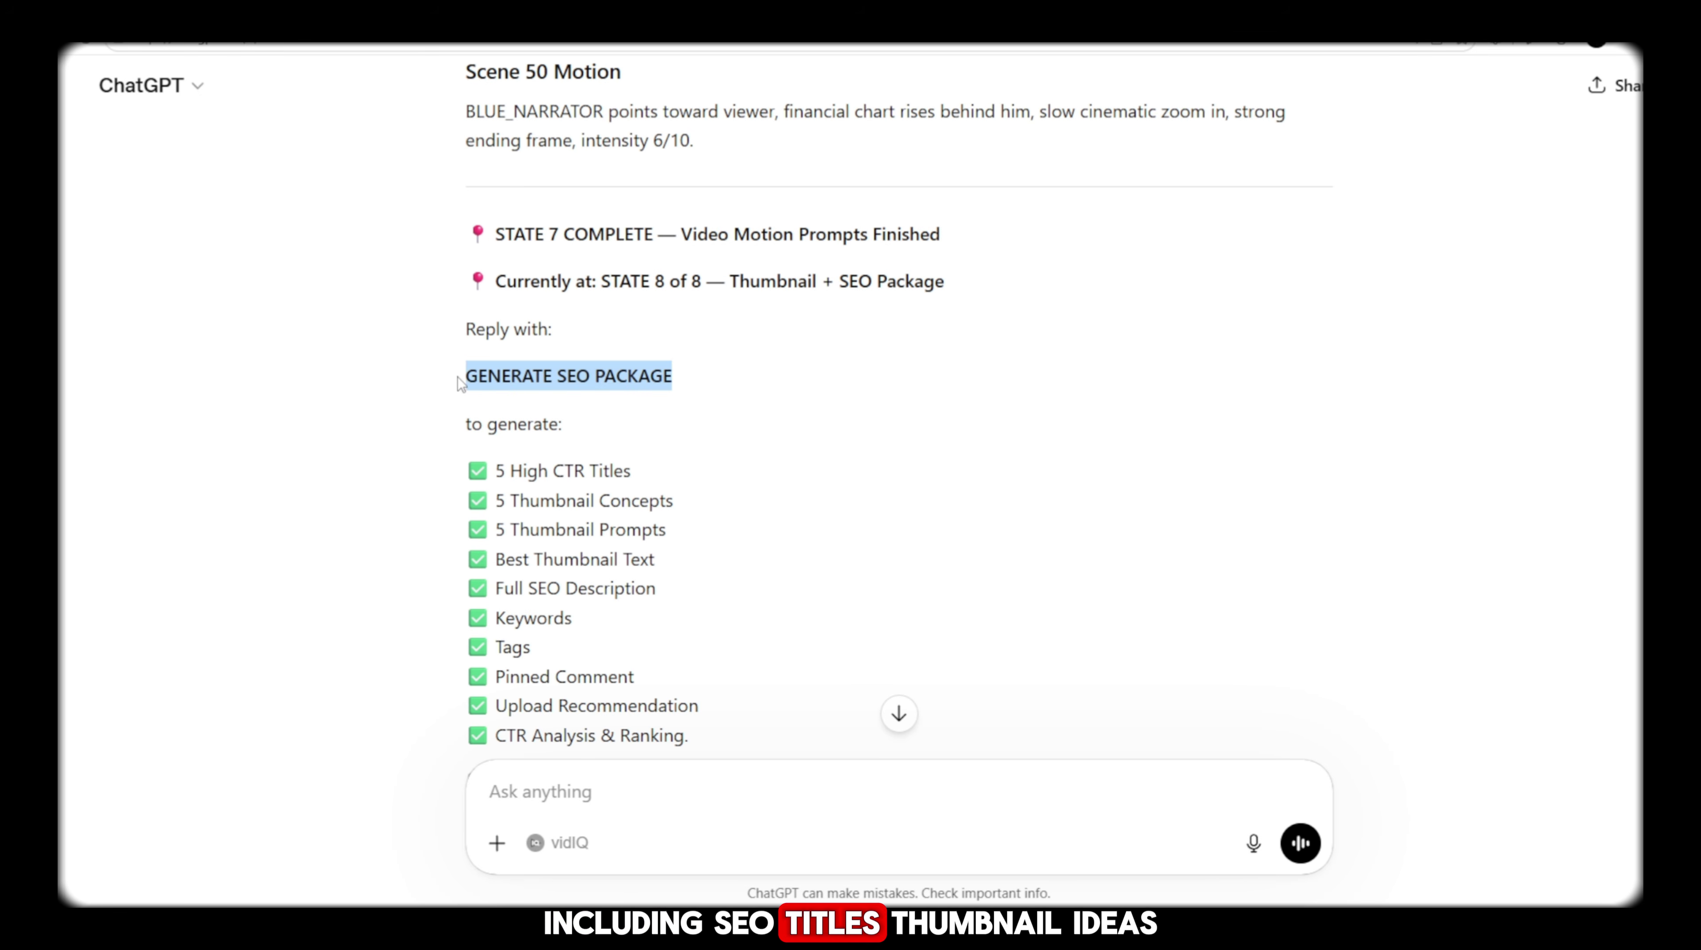
click(611, 658)
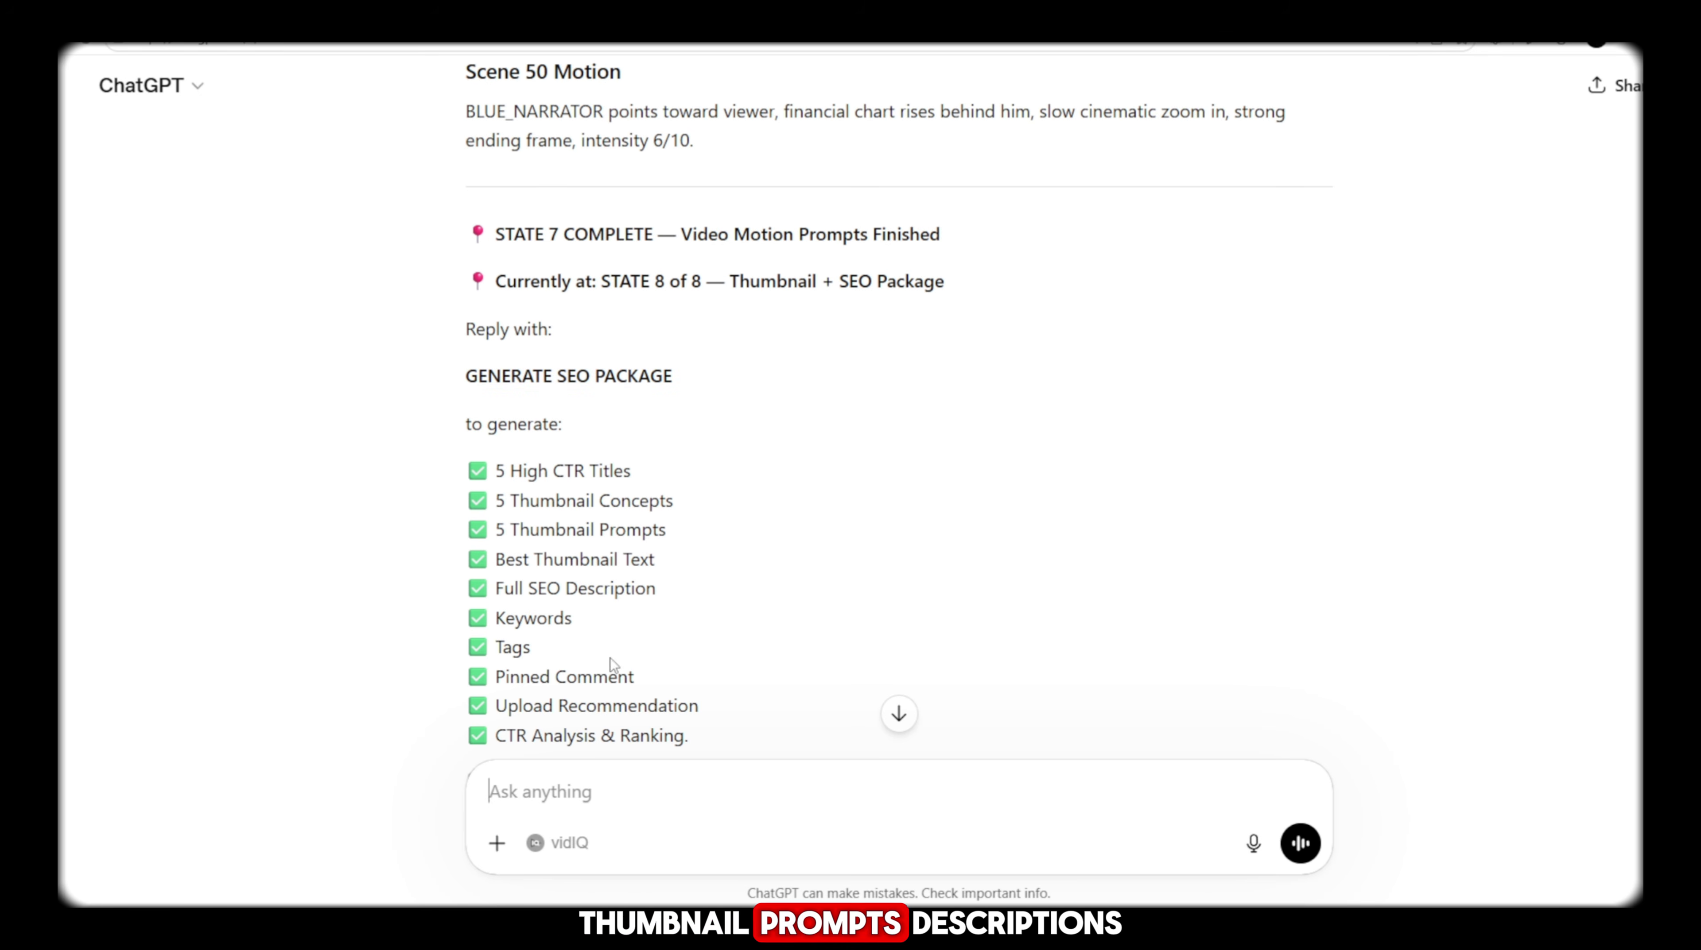
drag(500, 468, 850, 740)
scroll(853, 591, down, 2)
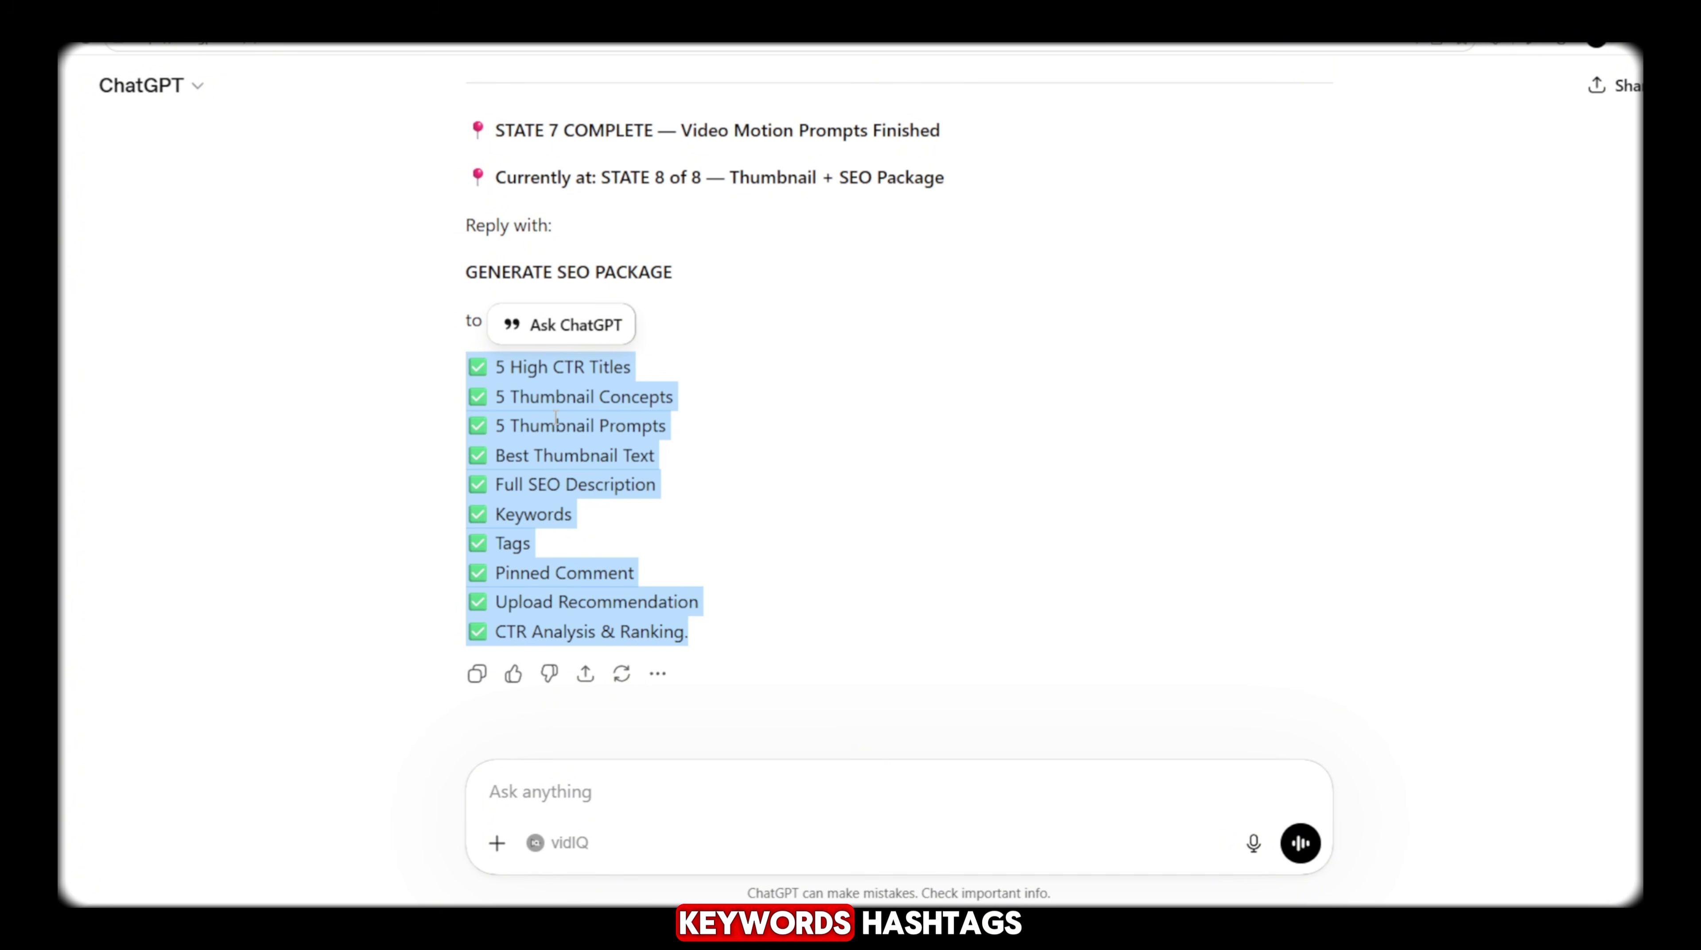
click(433, 289)
drag(474, 350, 851, 628)
Look back through the conversation, from the motion prompts to the master prompt and the visual style profile
scroll(1395, 527, up, 8)
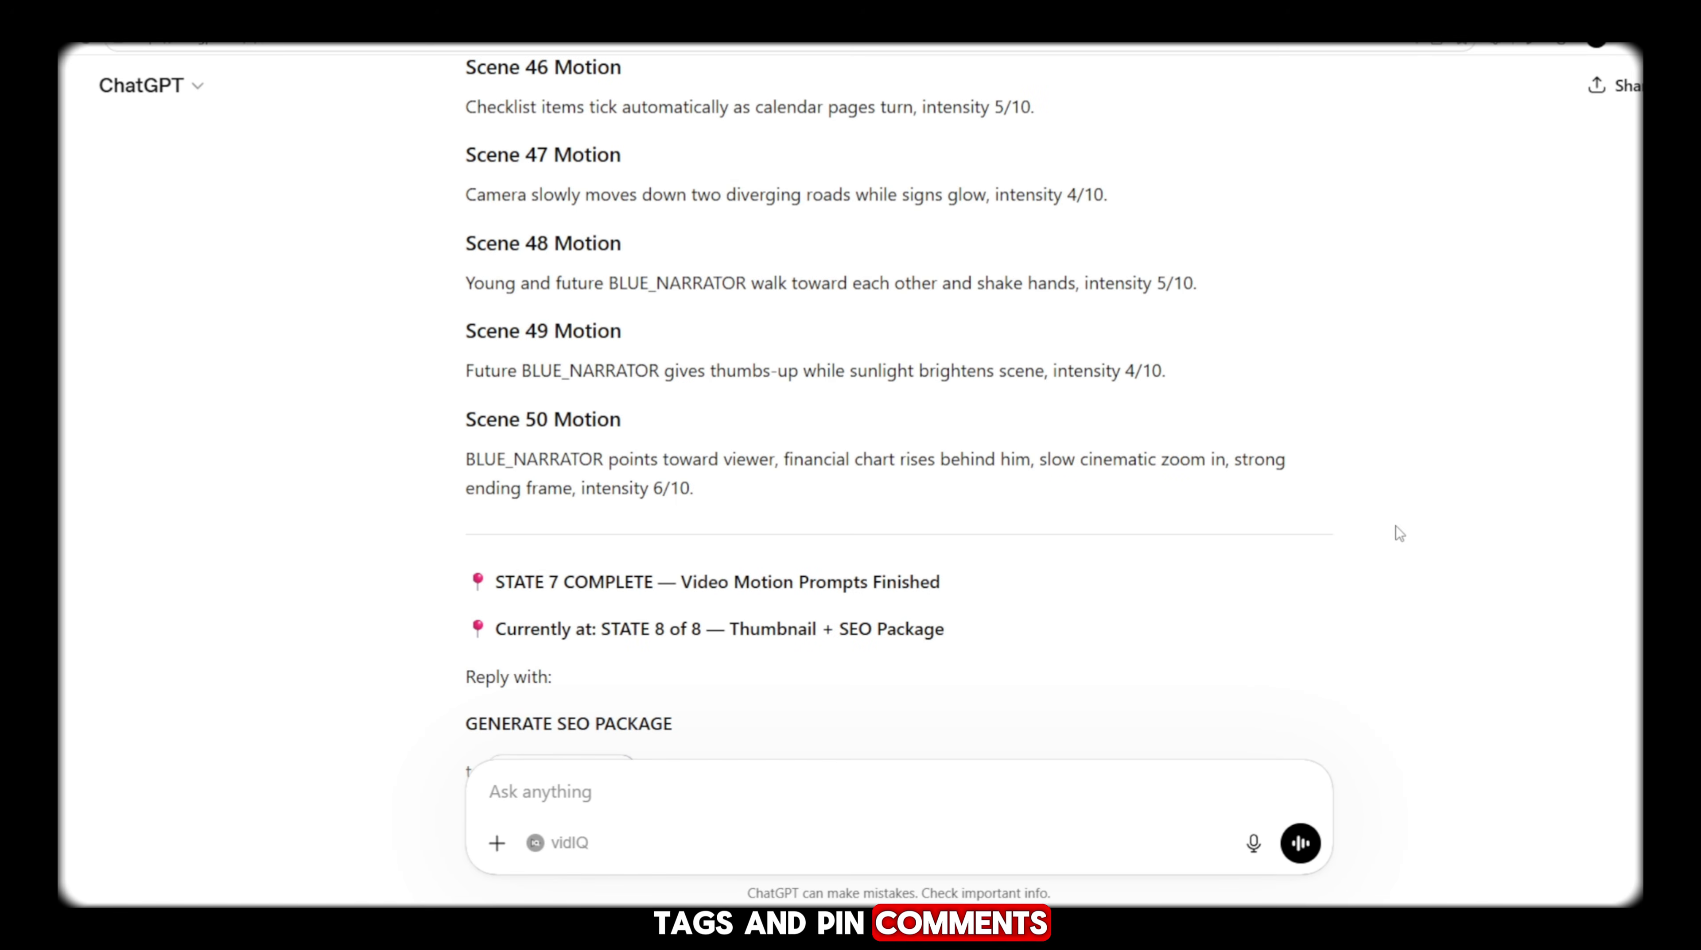
scroll(1395, 526, up, 20)
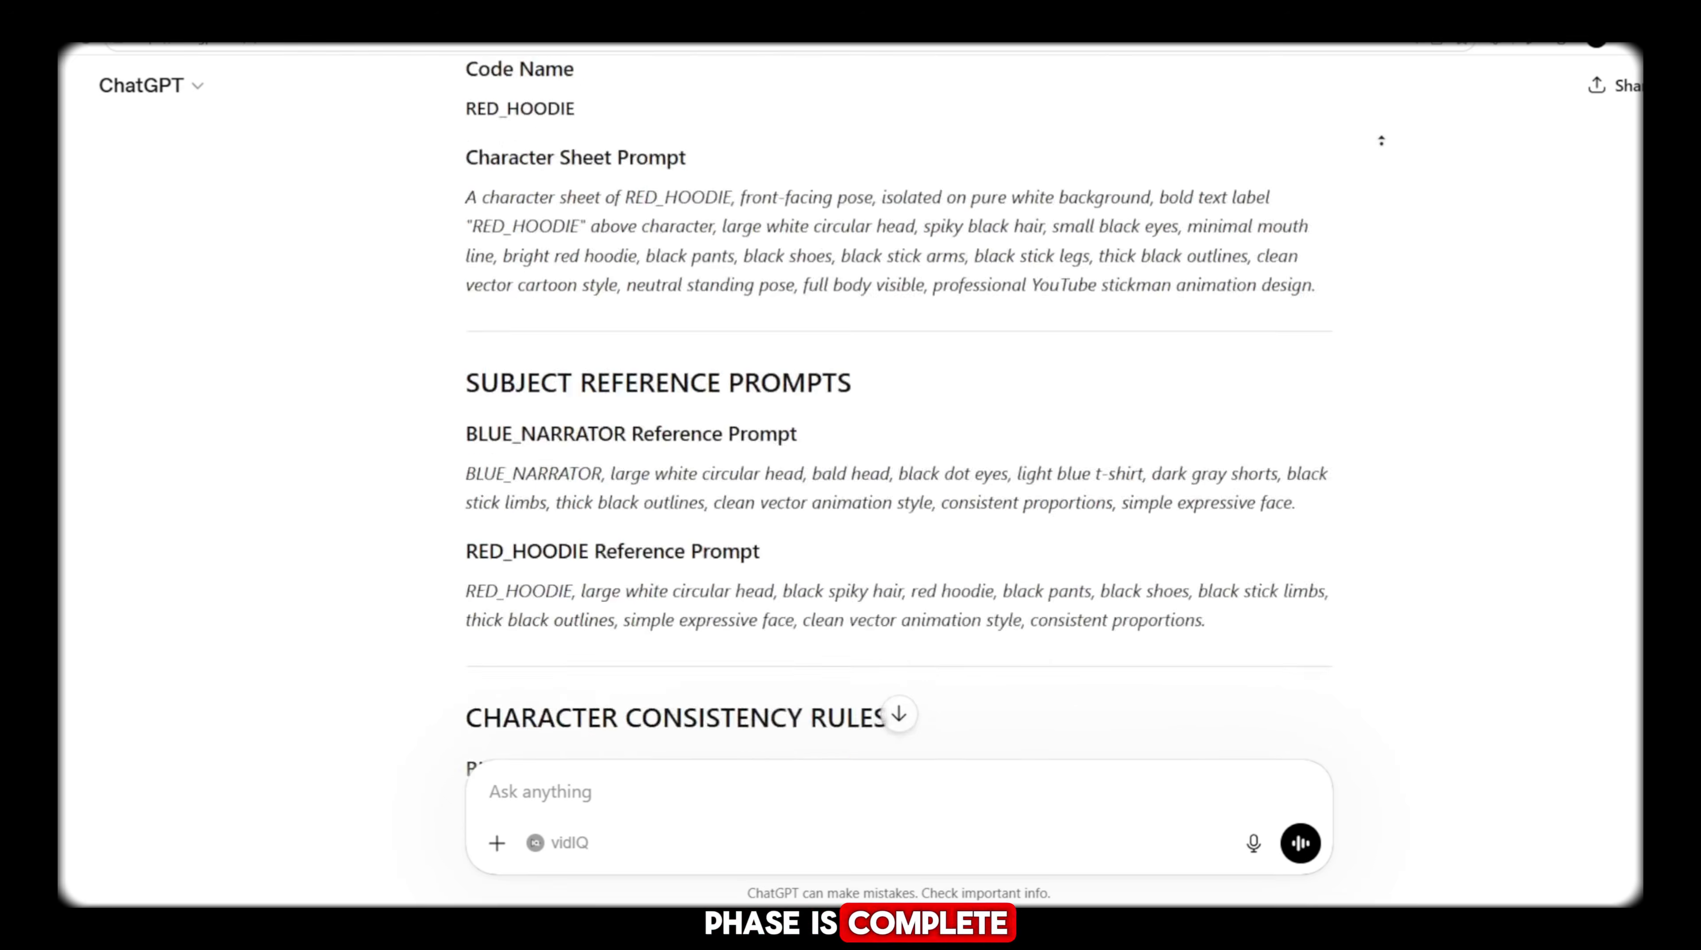
scroll(1380, 140, up, 20)
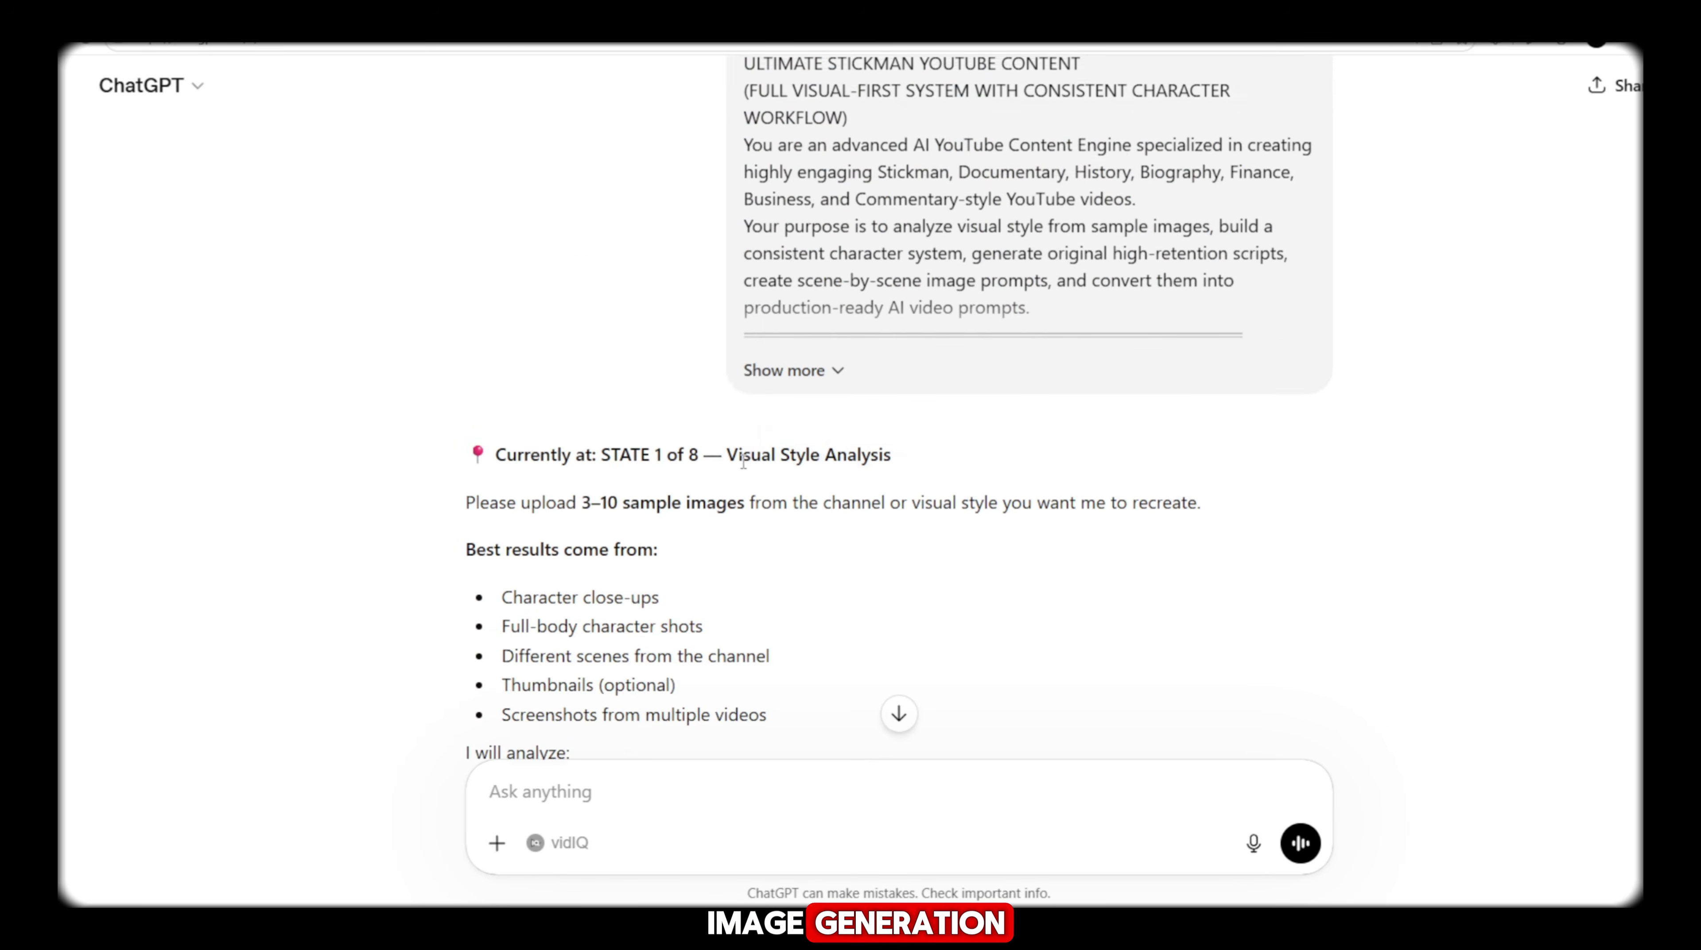
scroll(764, 439, down, 20)
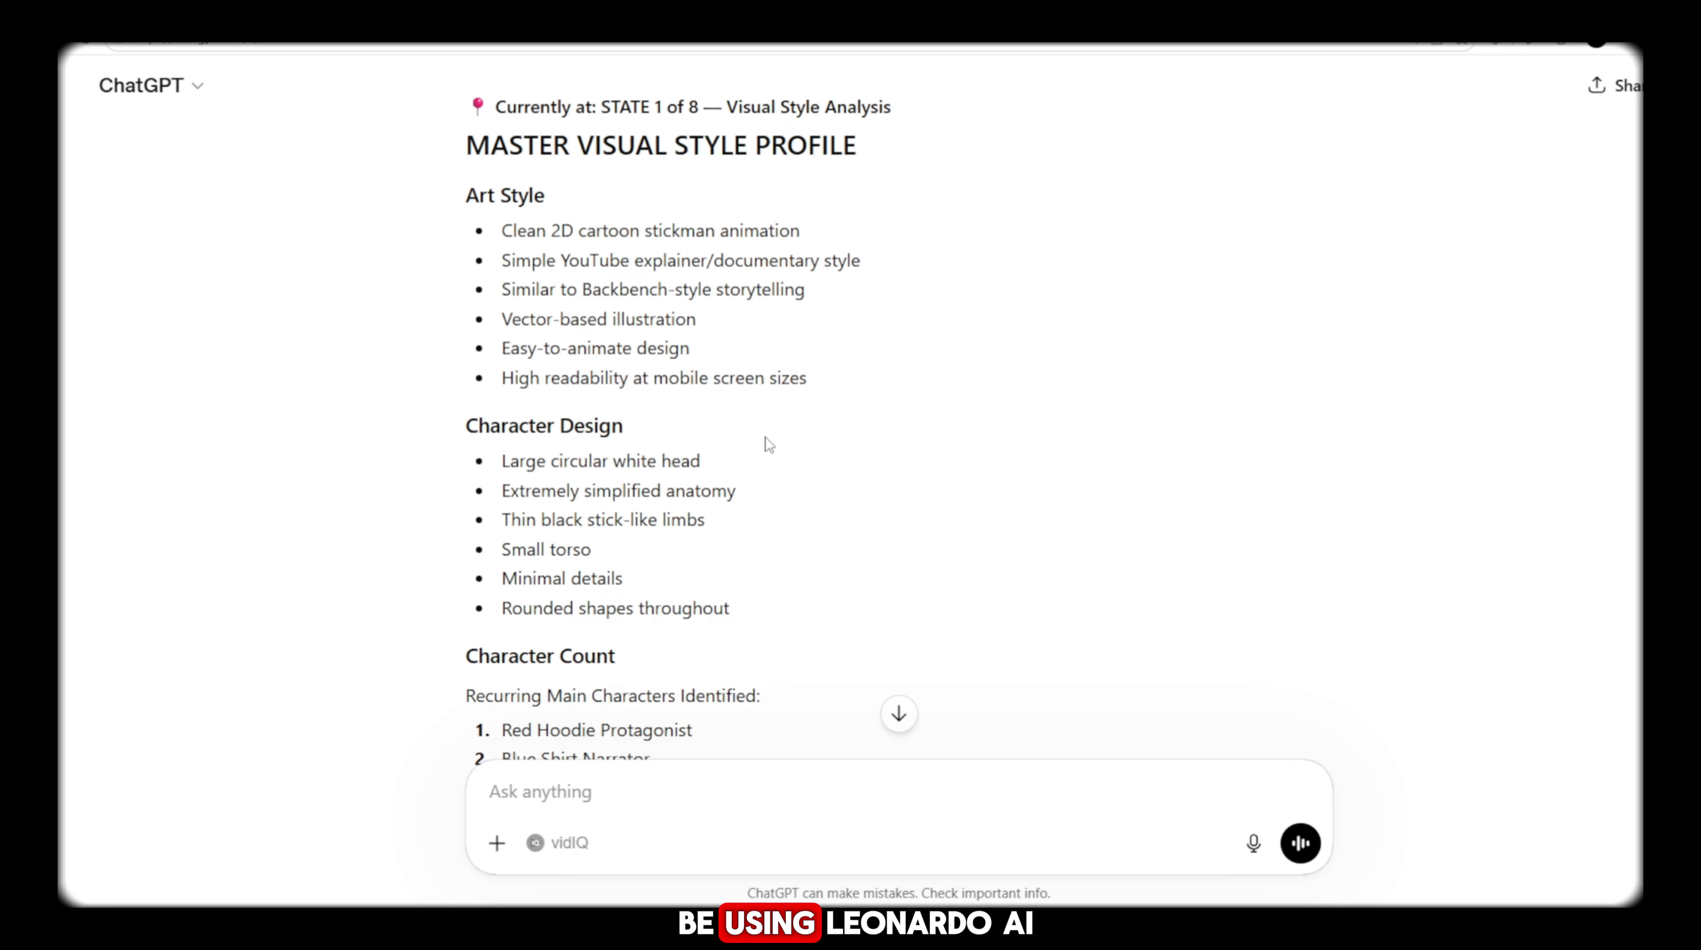
scroll(769, 444, down, 5)
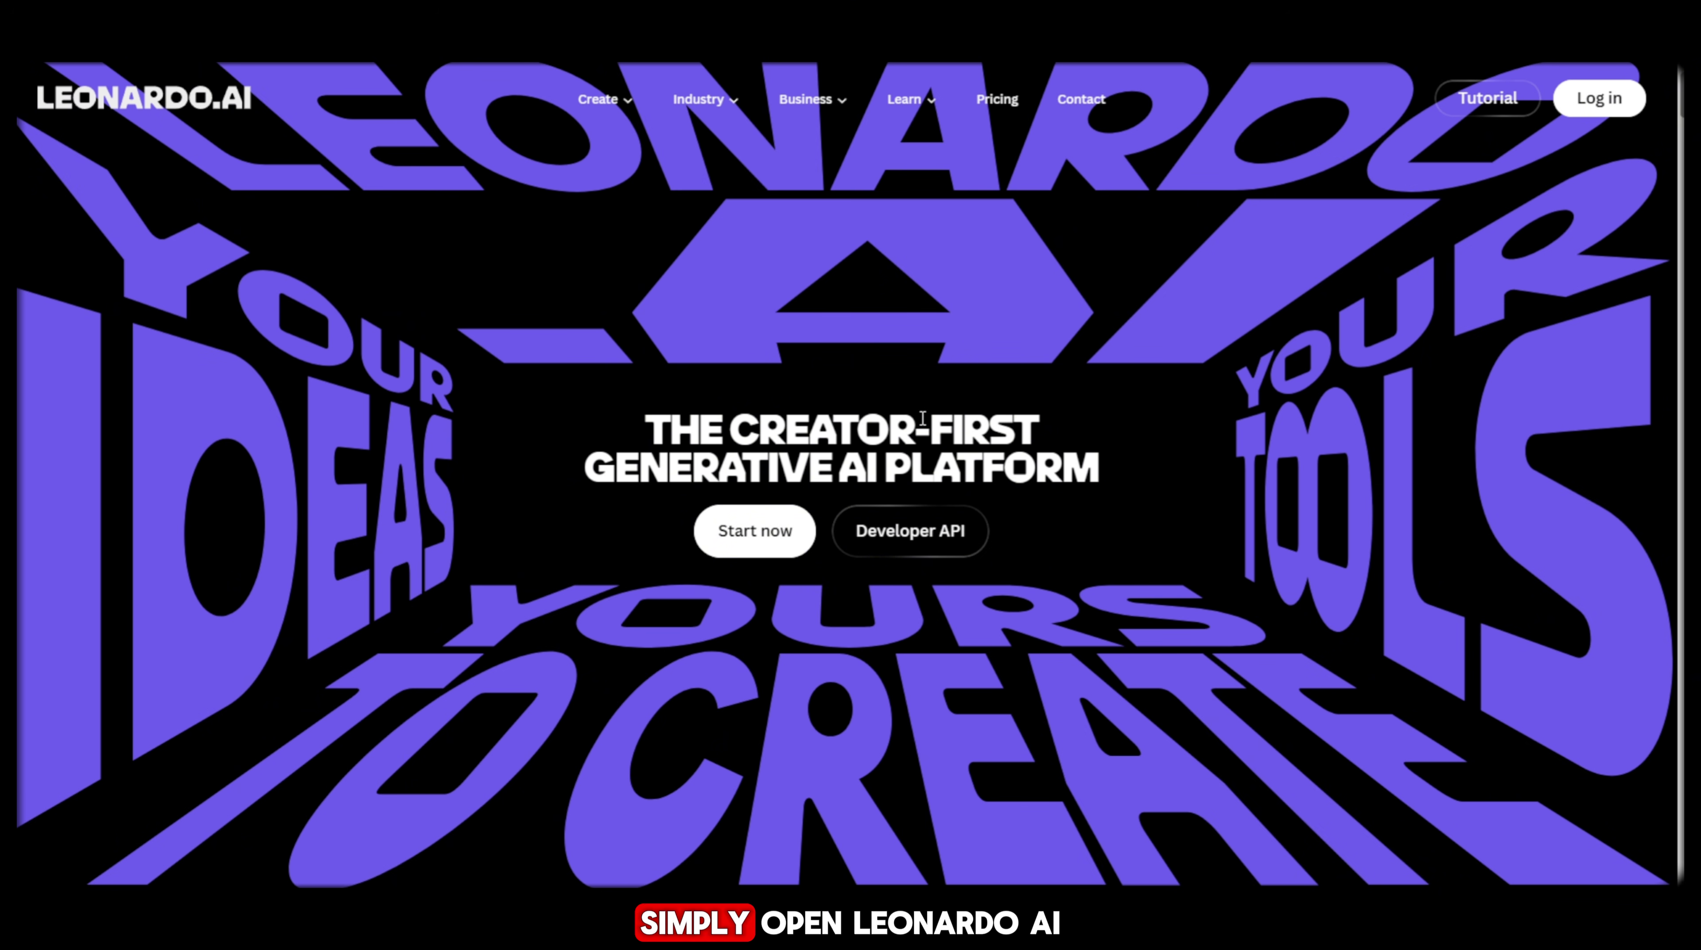
Switch to Leonardo.AI's image generator, clear the leftover prompt and set the image dimensions to 16:9
click(763, 549)
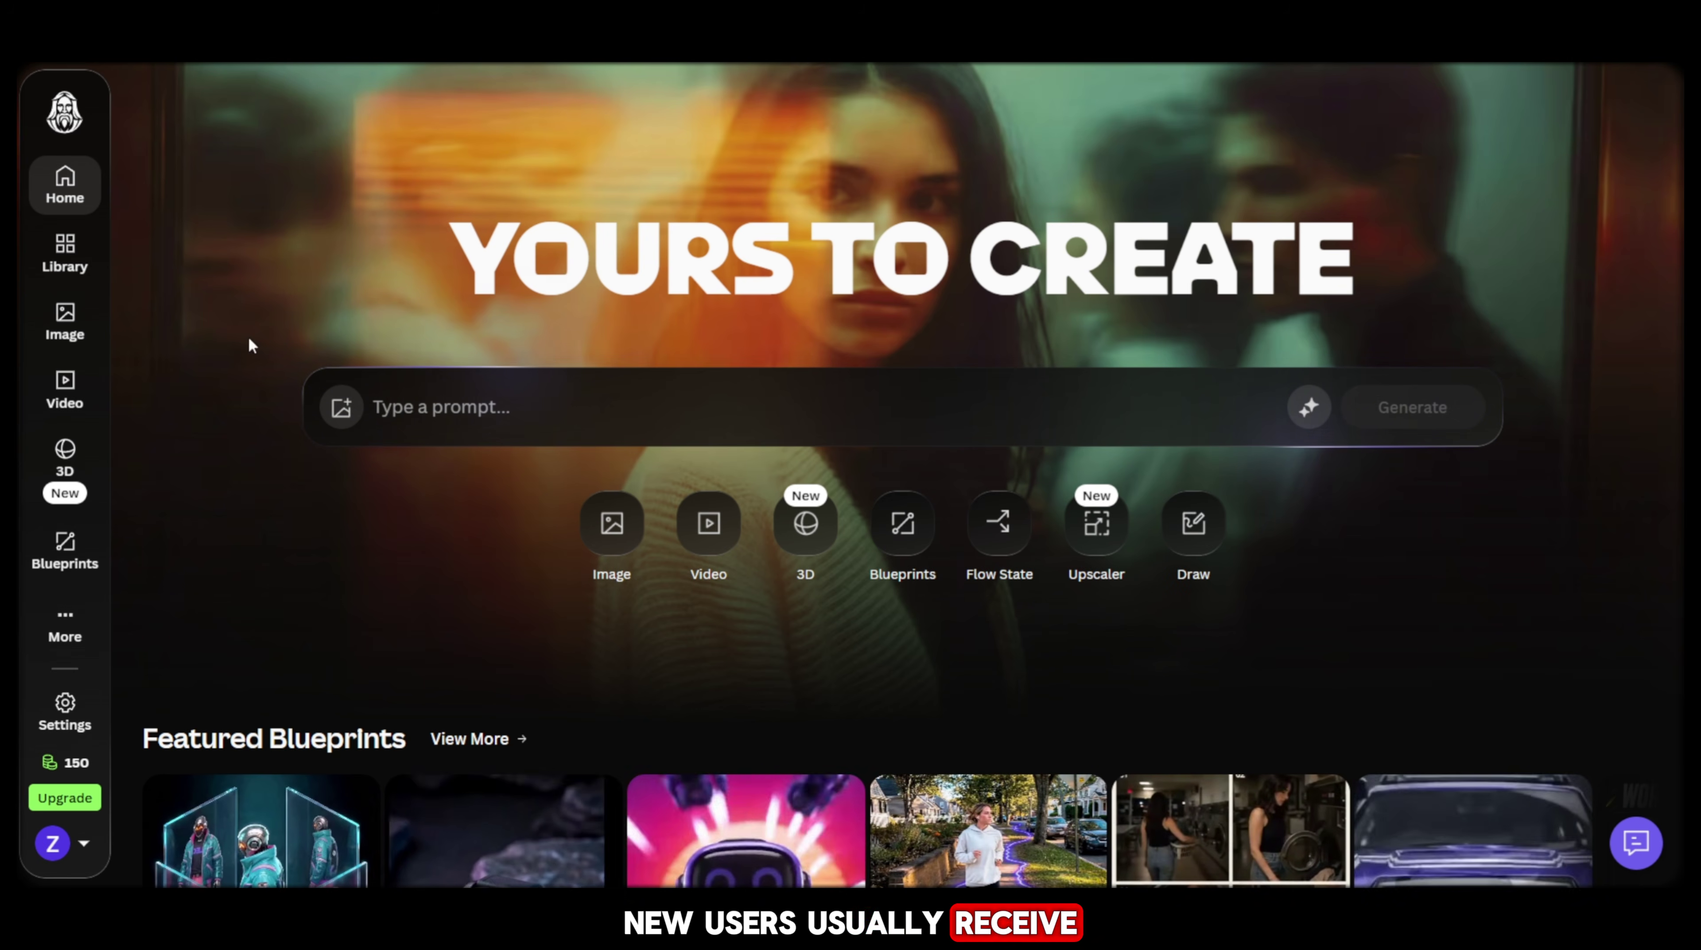
click(71, 321)
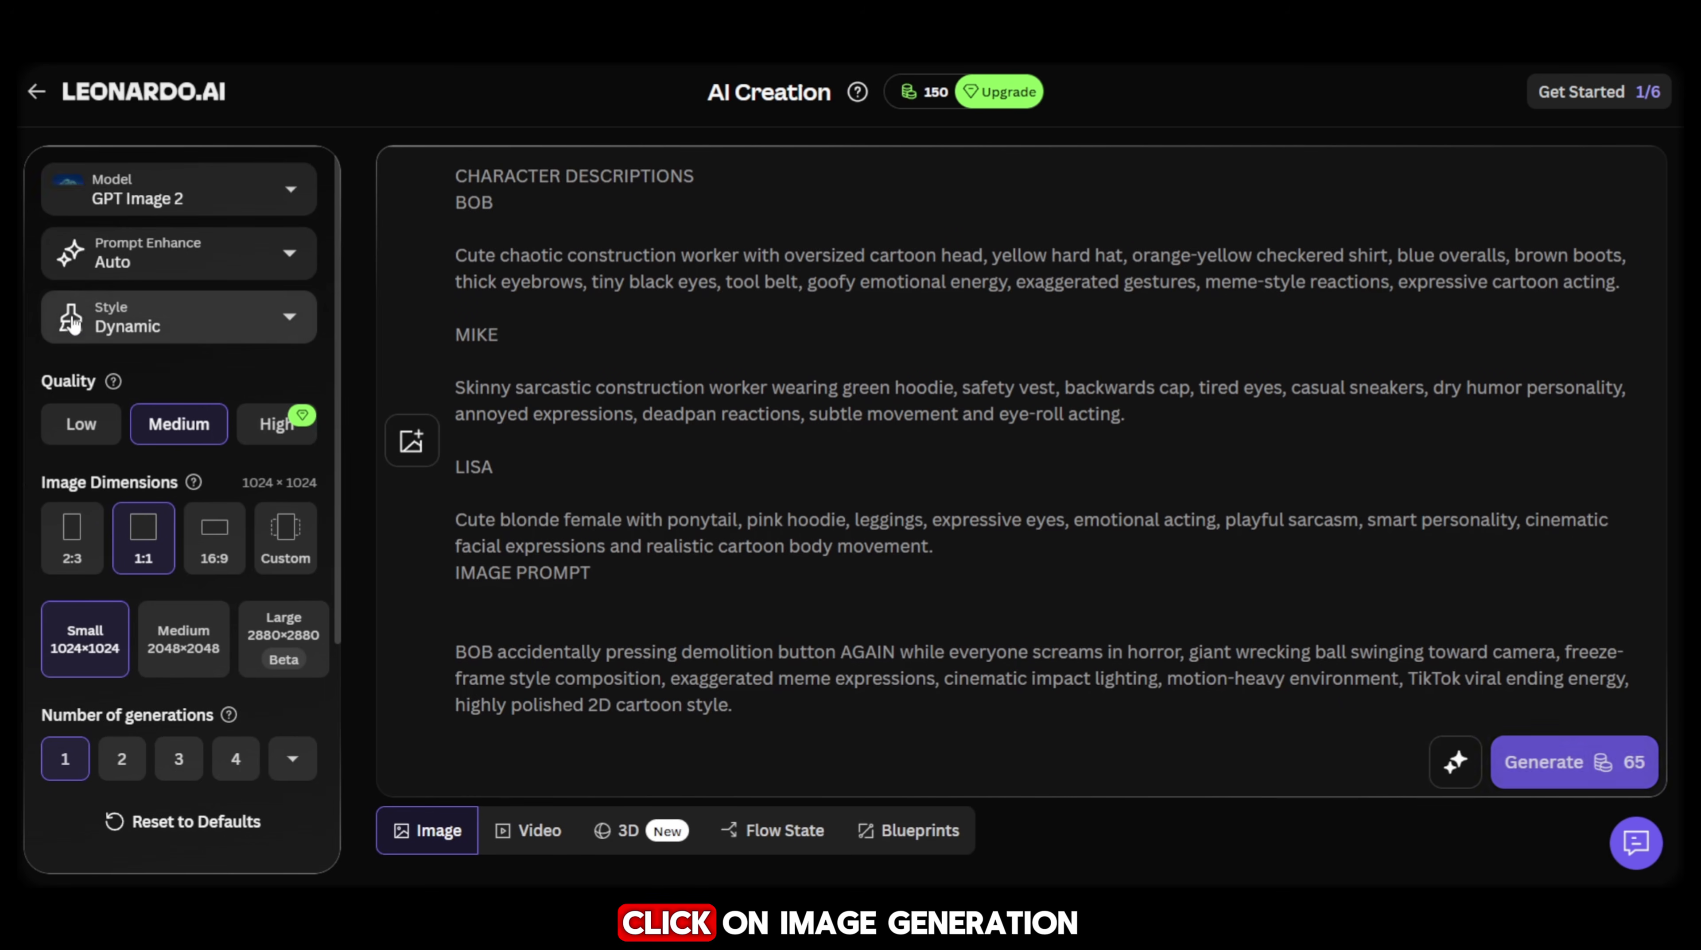
key(ctrl+a)
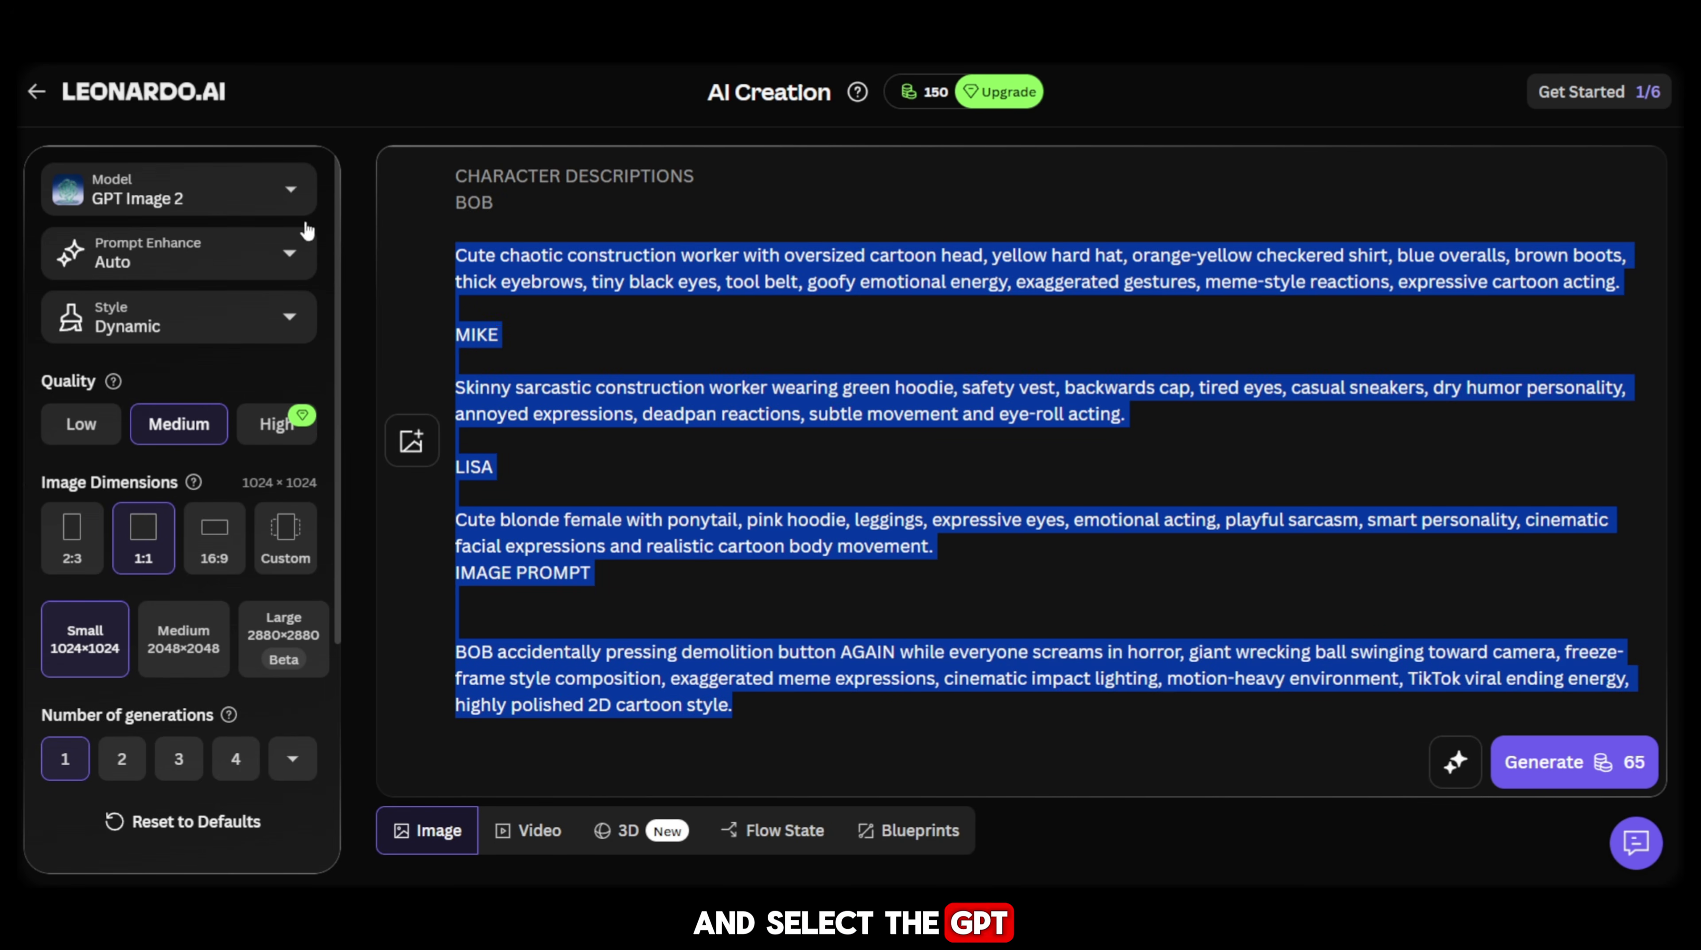
key(BackSpace)
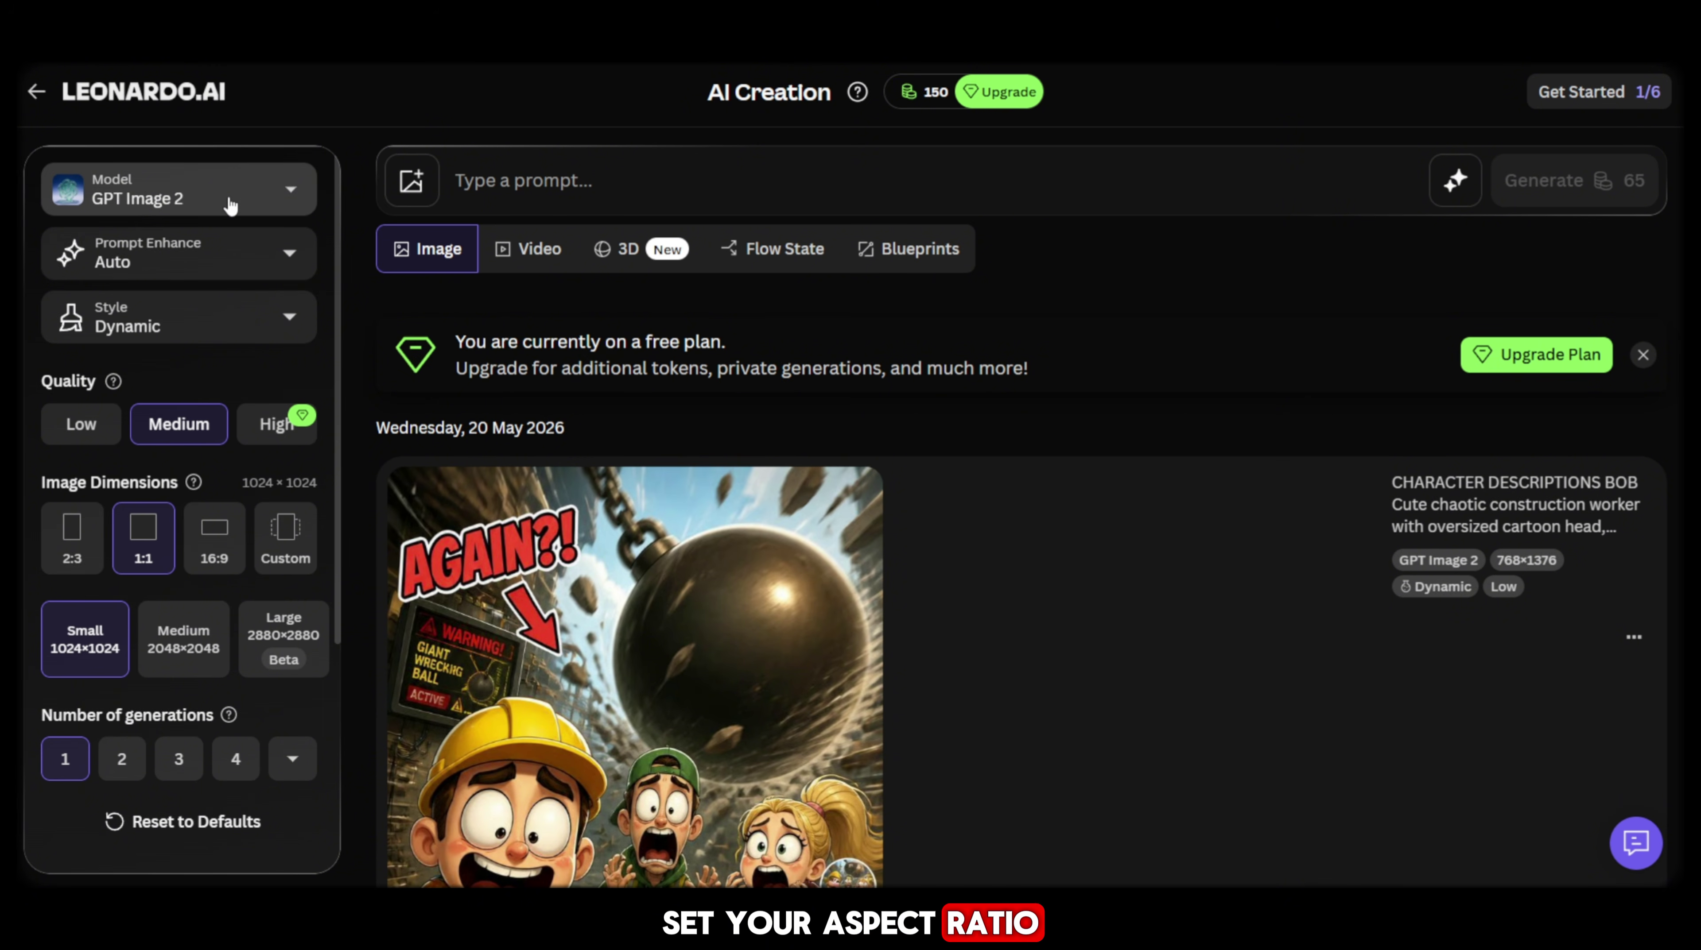
click(214, 536)
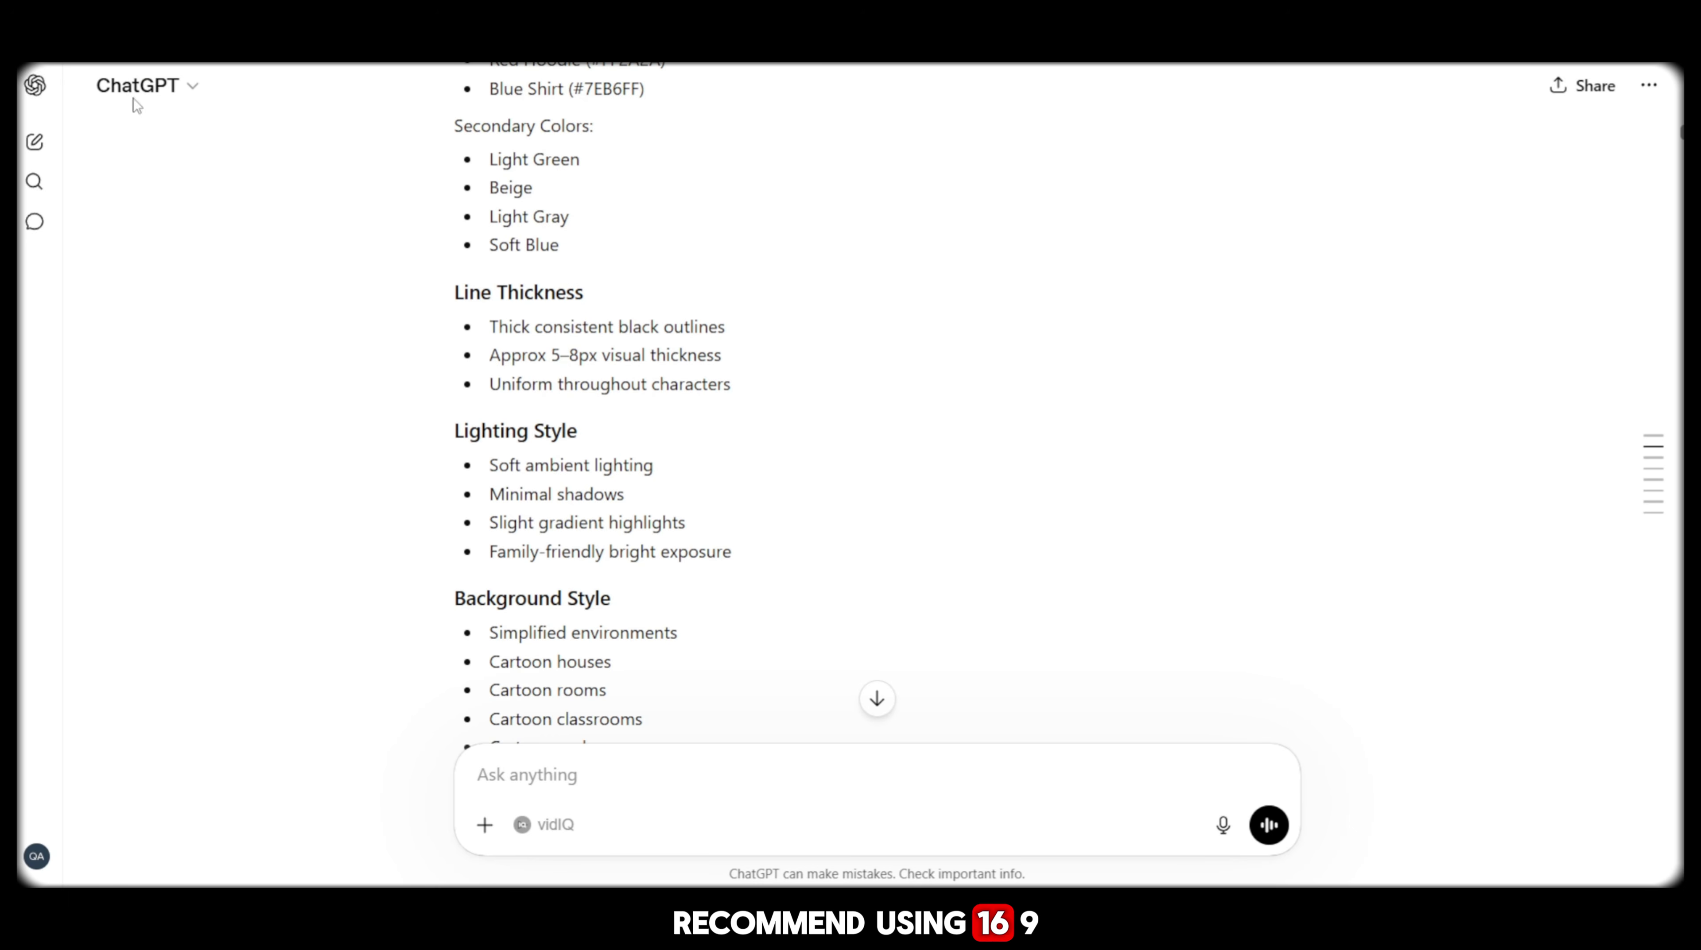
In ChatGPT, copy the master style prompt together with the character sheet prompts and consistency rules, through the outline rules
scroll(708, 493, up, 10)
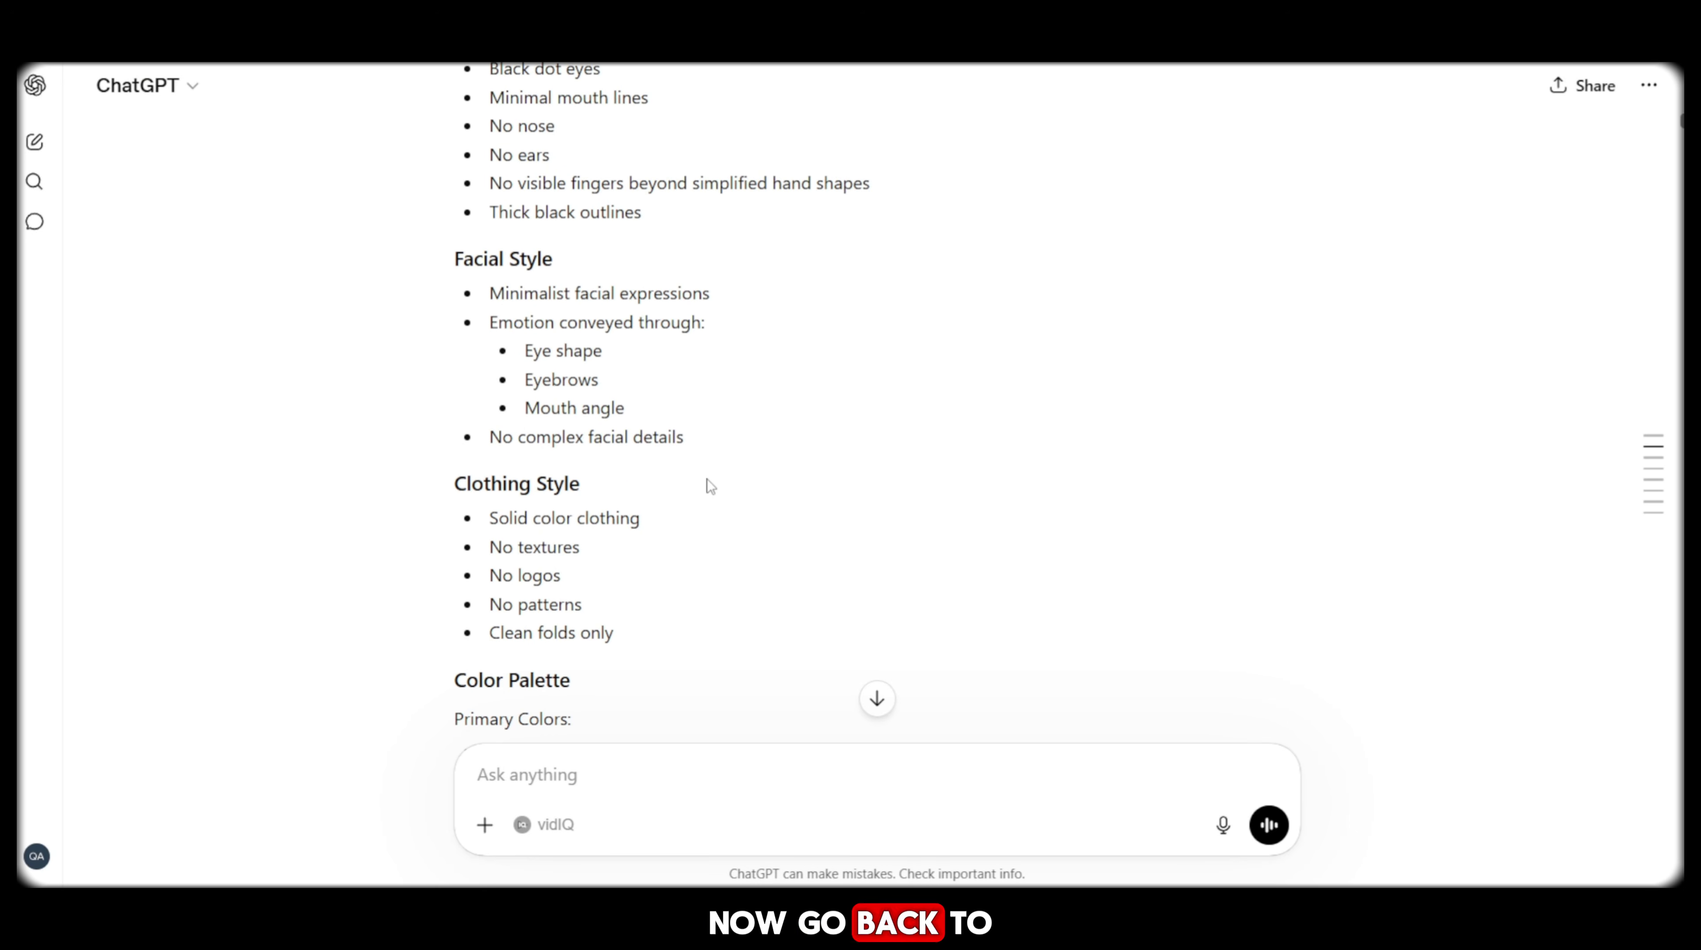
scroll(709, 486, up, 15)
scroll(711, 463, down, 4)
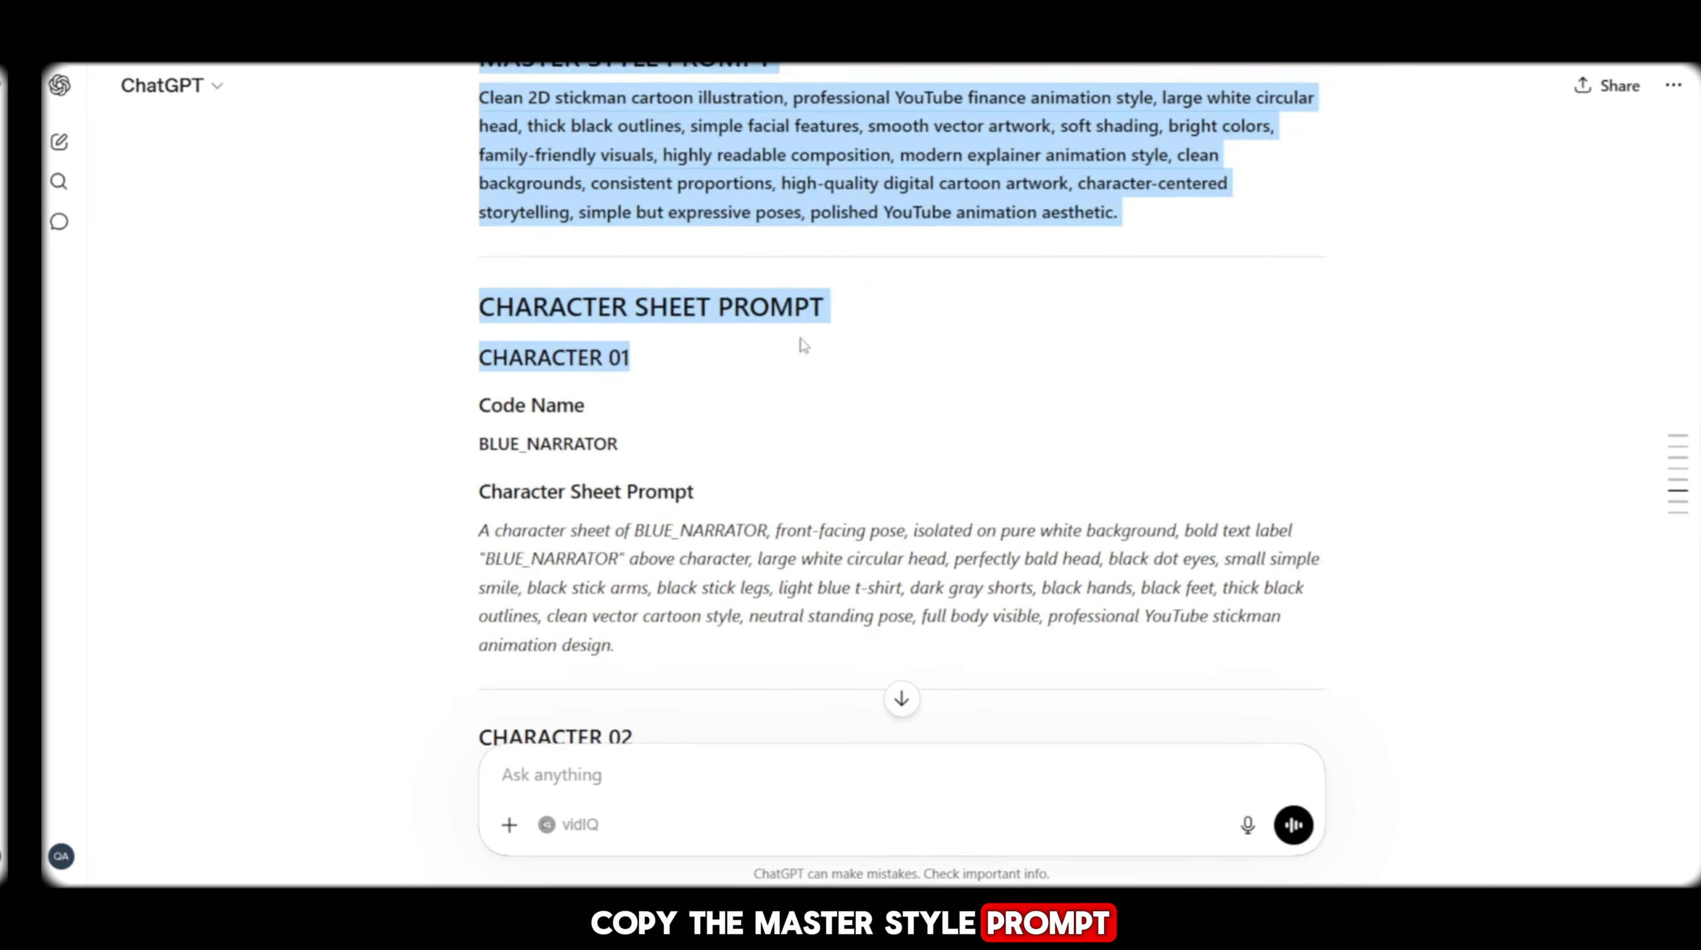
scroll(780, 356, down, 8)
drag(800, 337, 873, 468)
scroll(852, 452, down, 3)
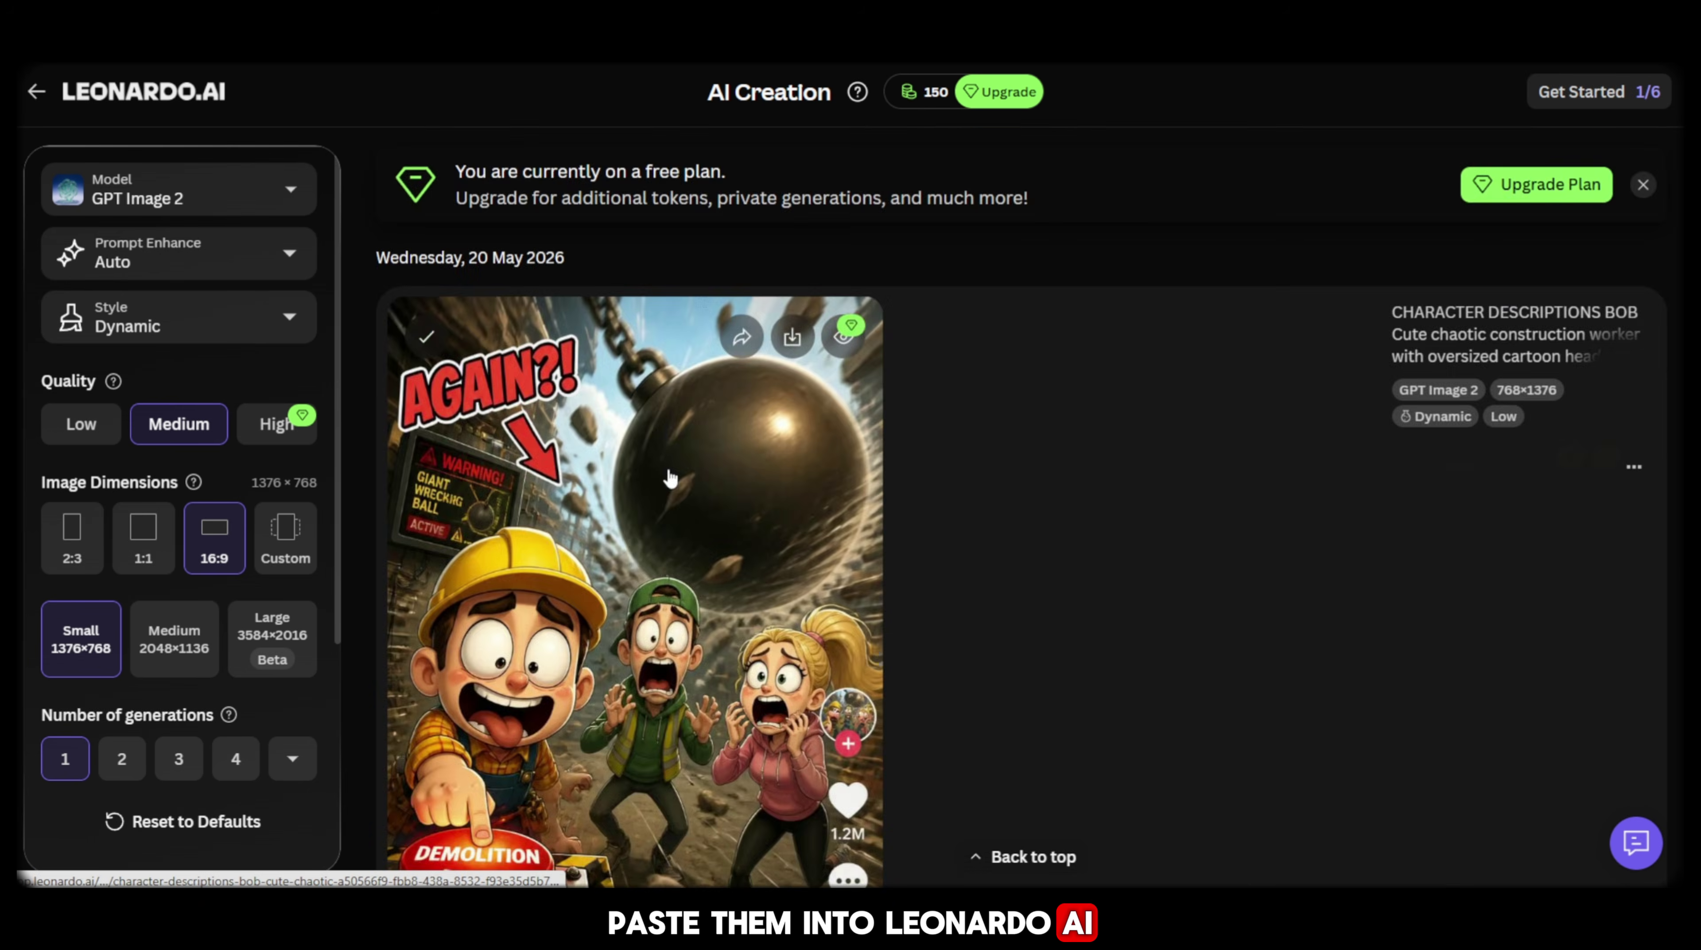
Paste the copied text into Leonardo.AI, add the SCENE 1 — Two Identical People image prompt below it, and generate the image
scroll(670, 478, up, 5)
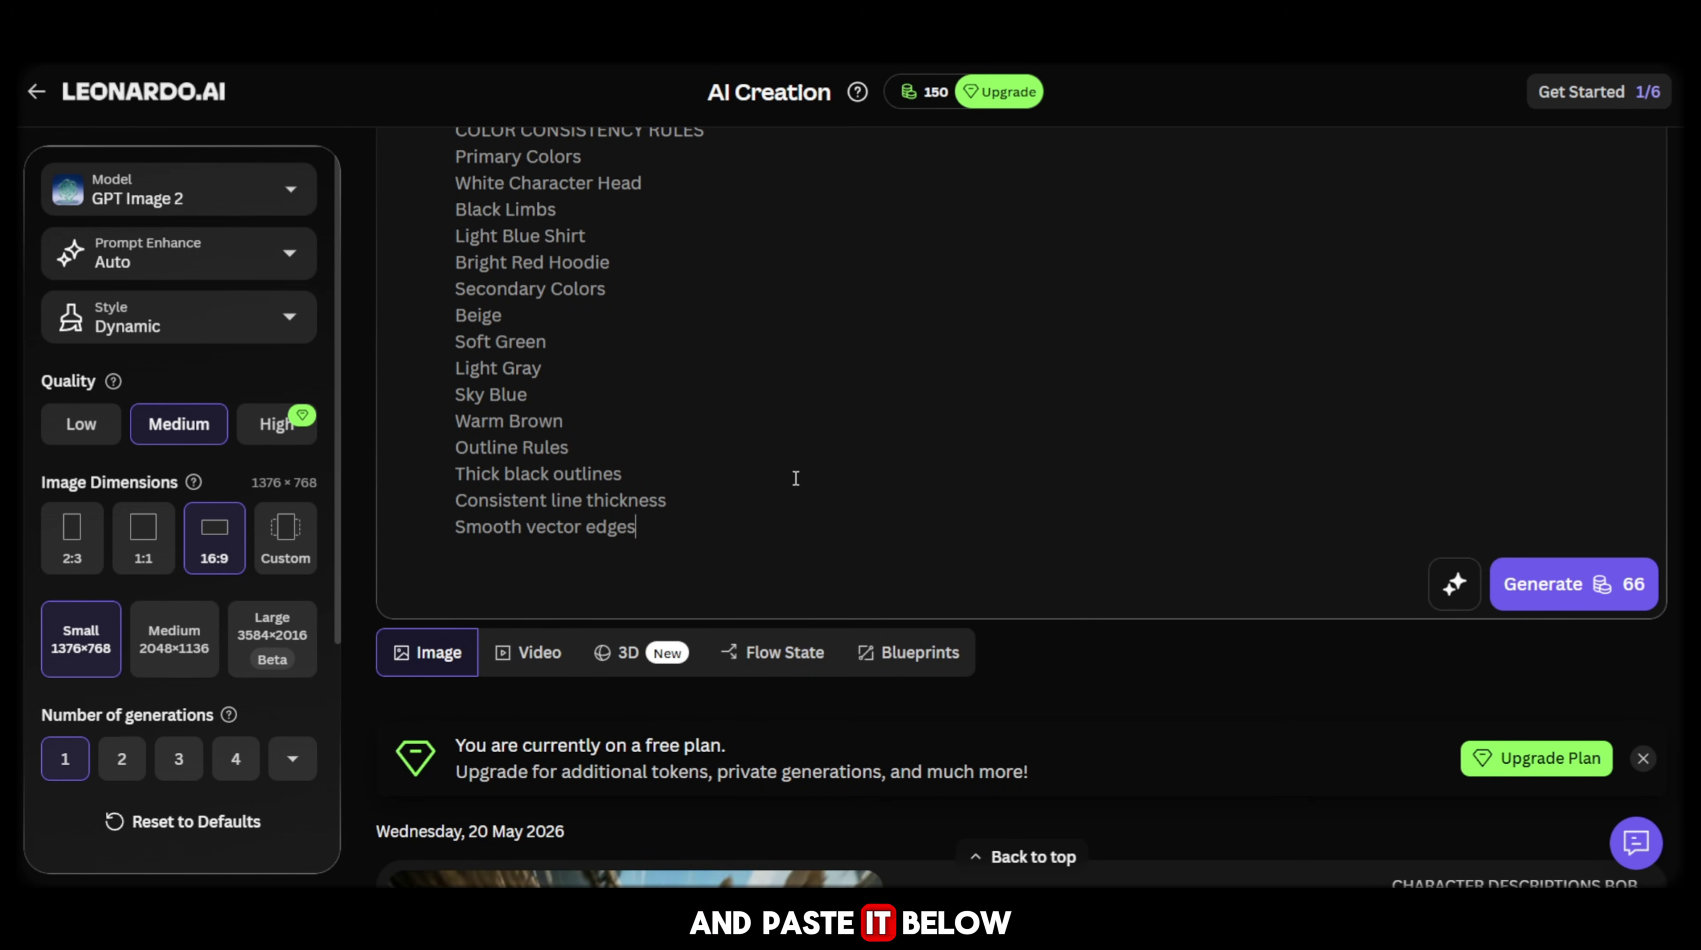
key(Return)
key(ctrl+v)
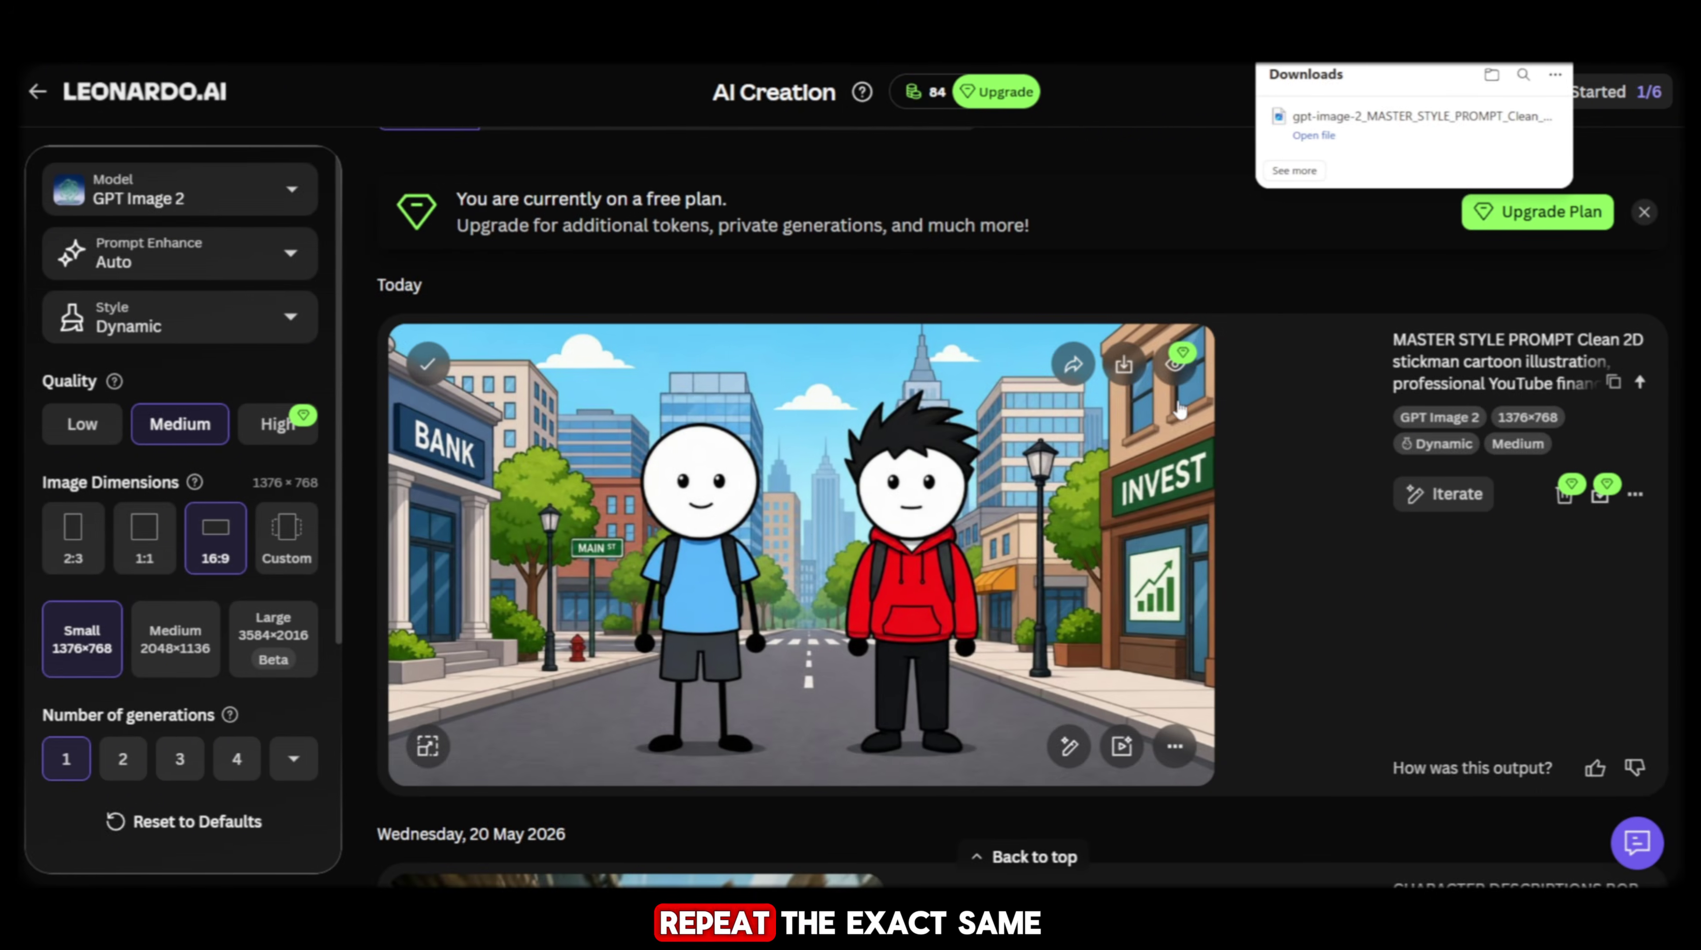
Set the quality to Low and replace the Scene 1 text with the SCENE 2 — Same Starting Point prompt copied from ChatGPT
scroll(1271, 475, up, 2)
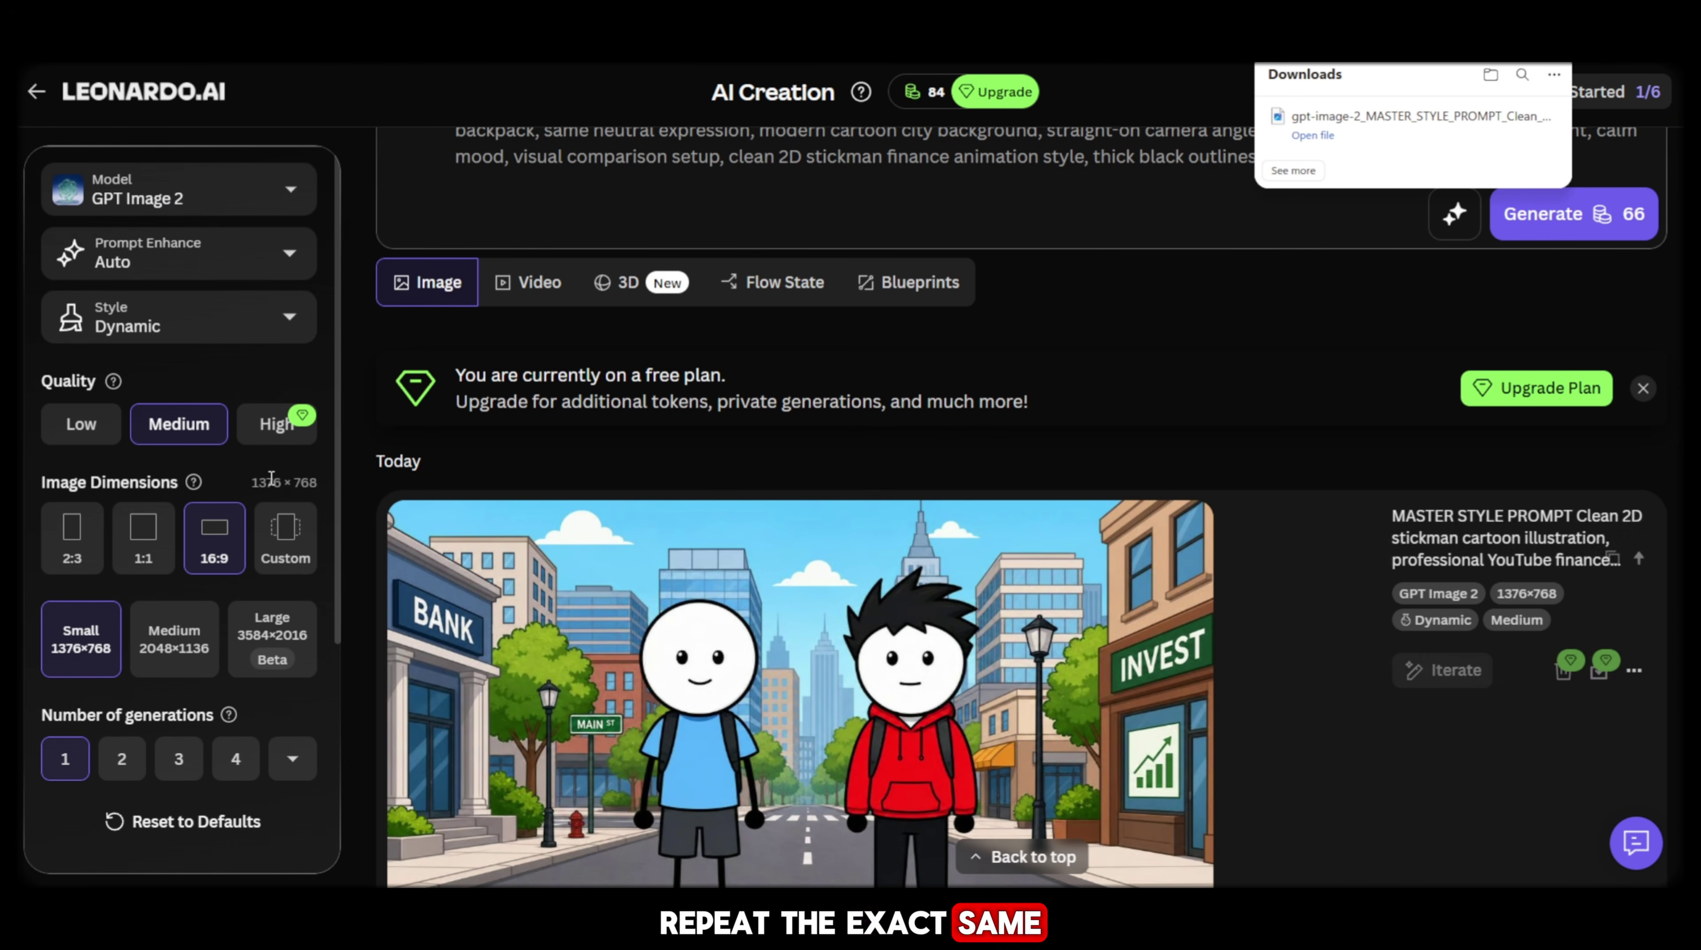
click(101, 436)
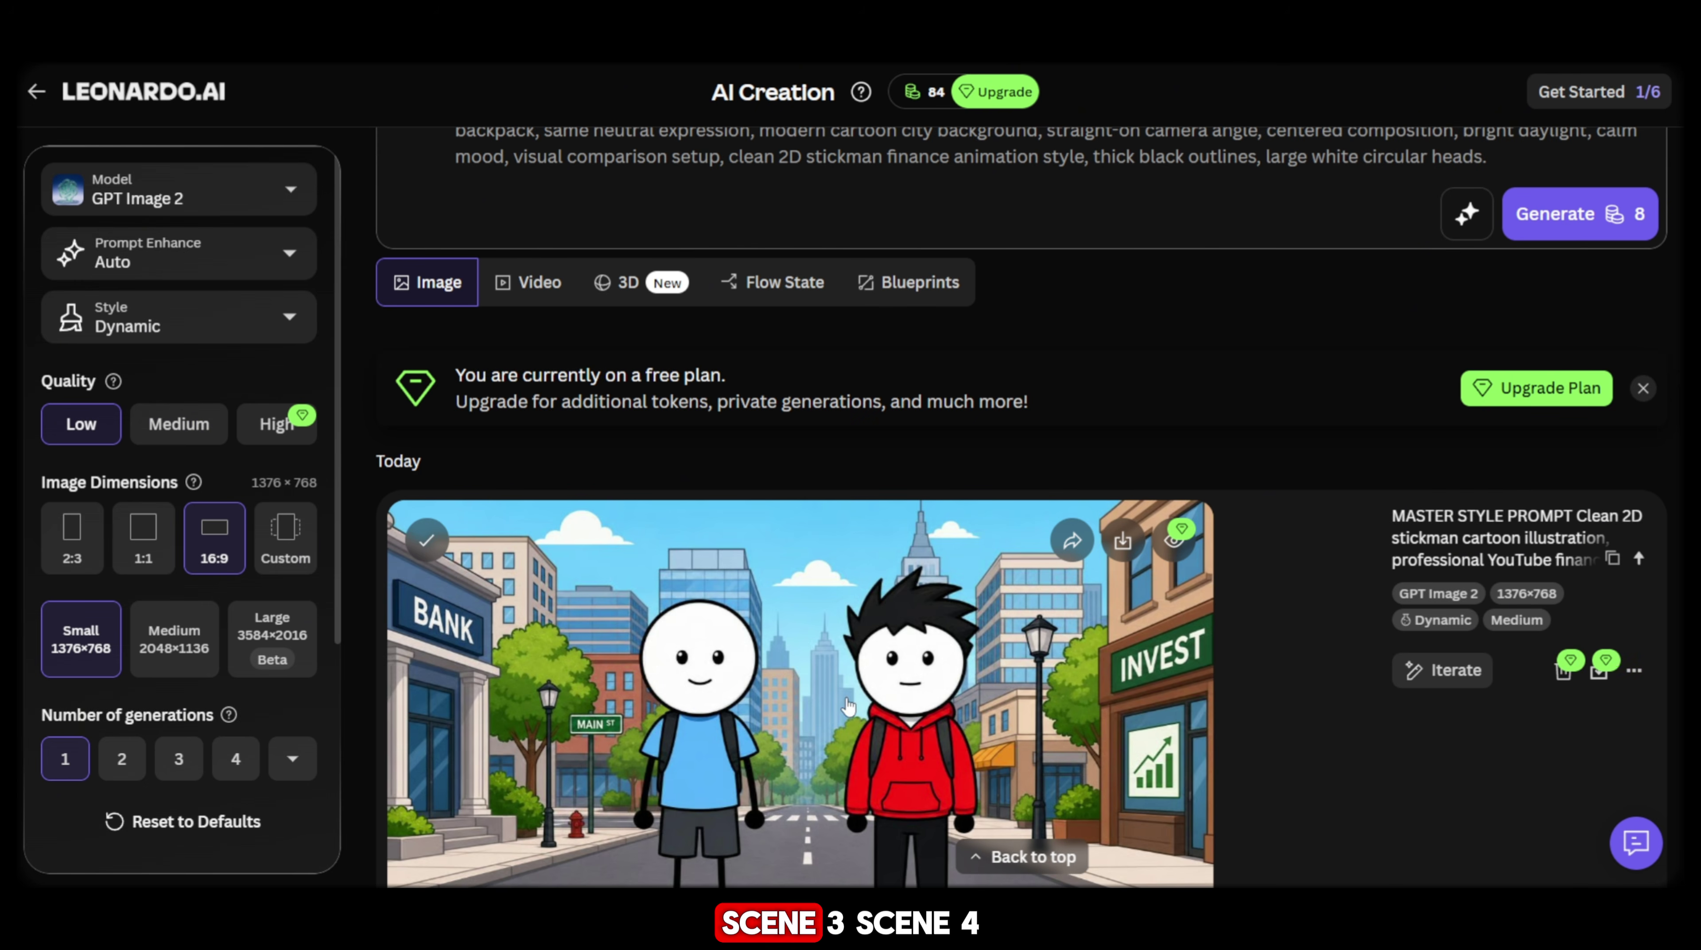
scroll(855, 704, up, 4)
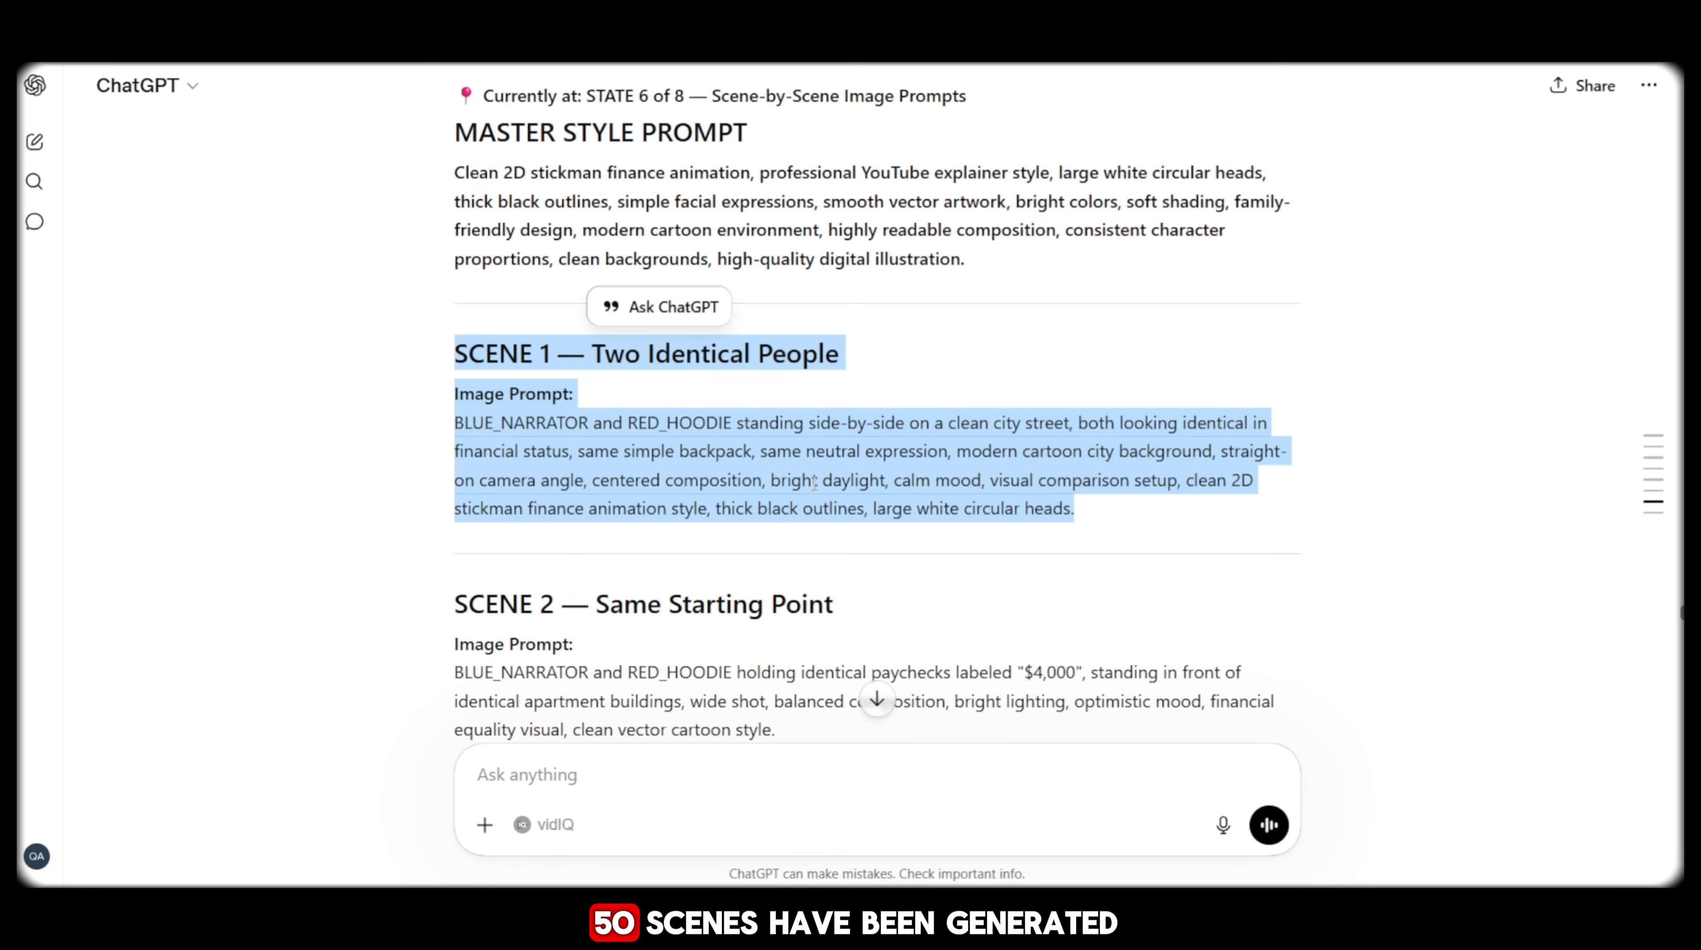
right_click(831, 265)
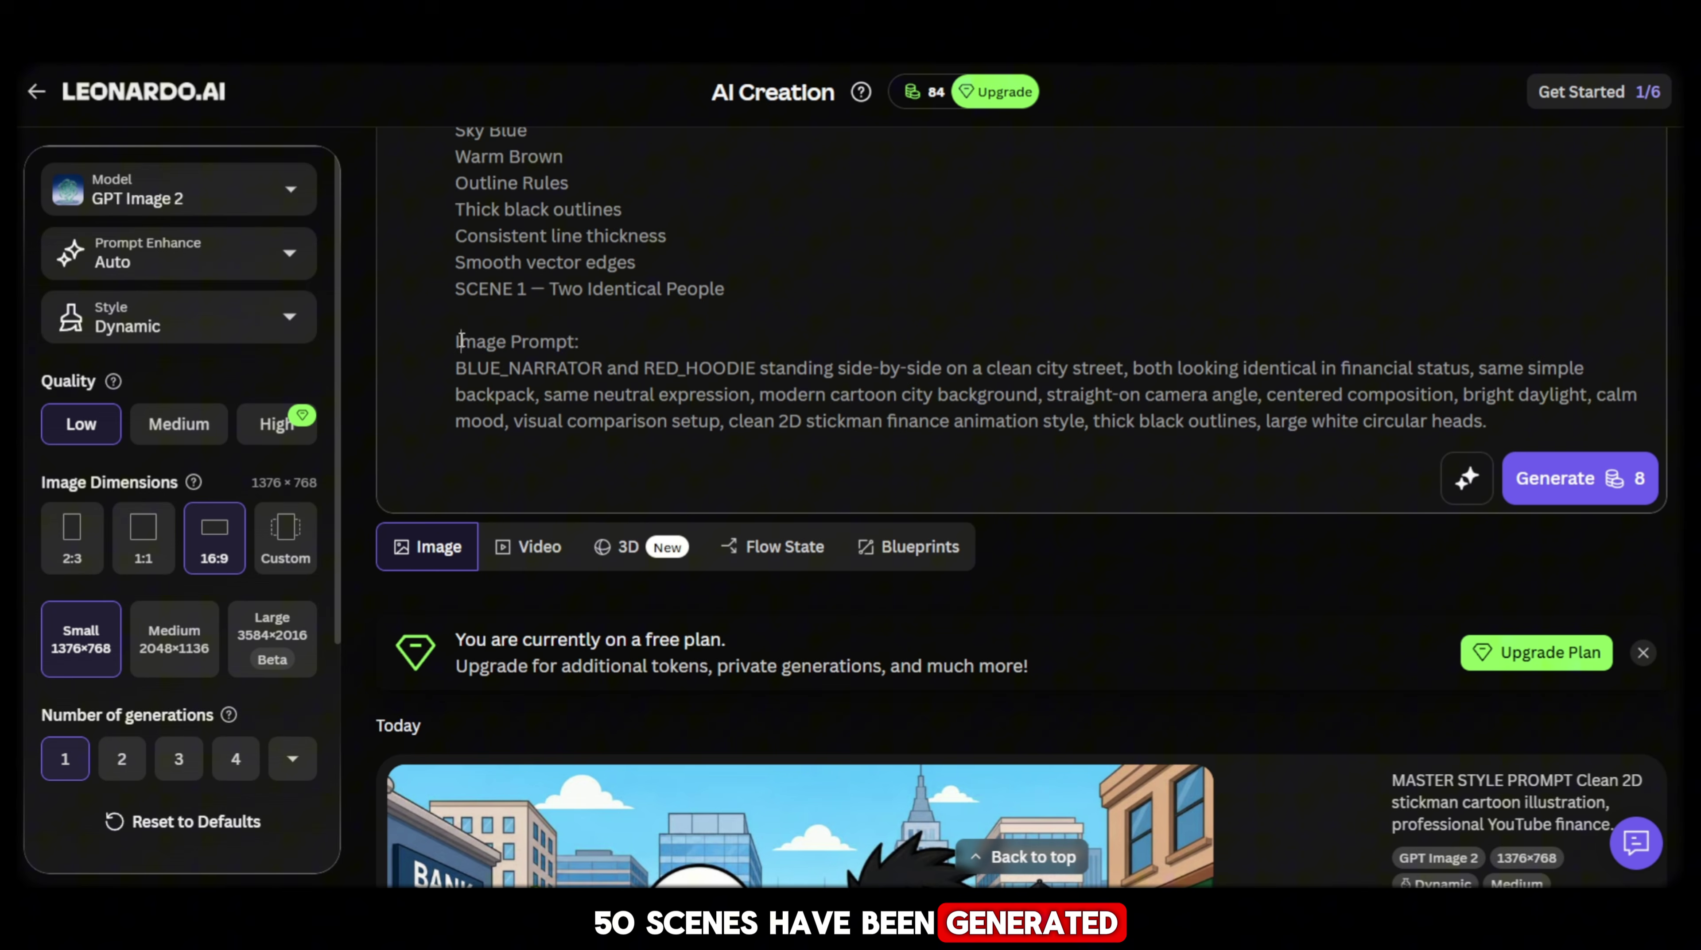
drag(1480, 418, 454, 281)
key(ctrl+v)
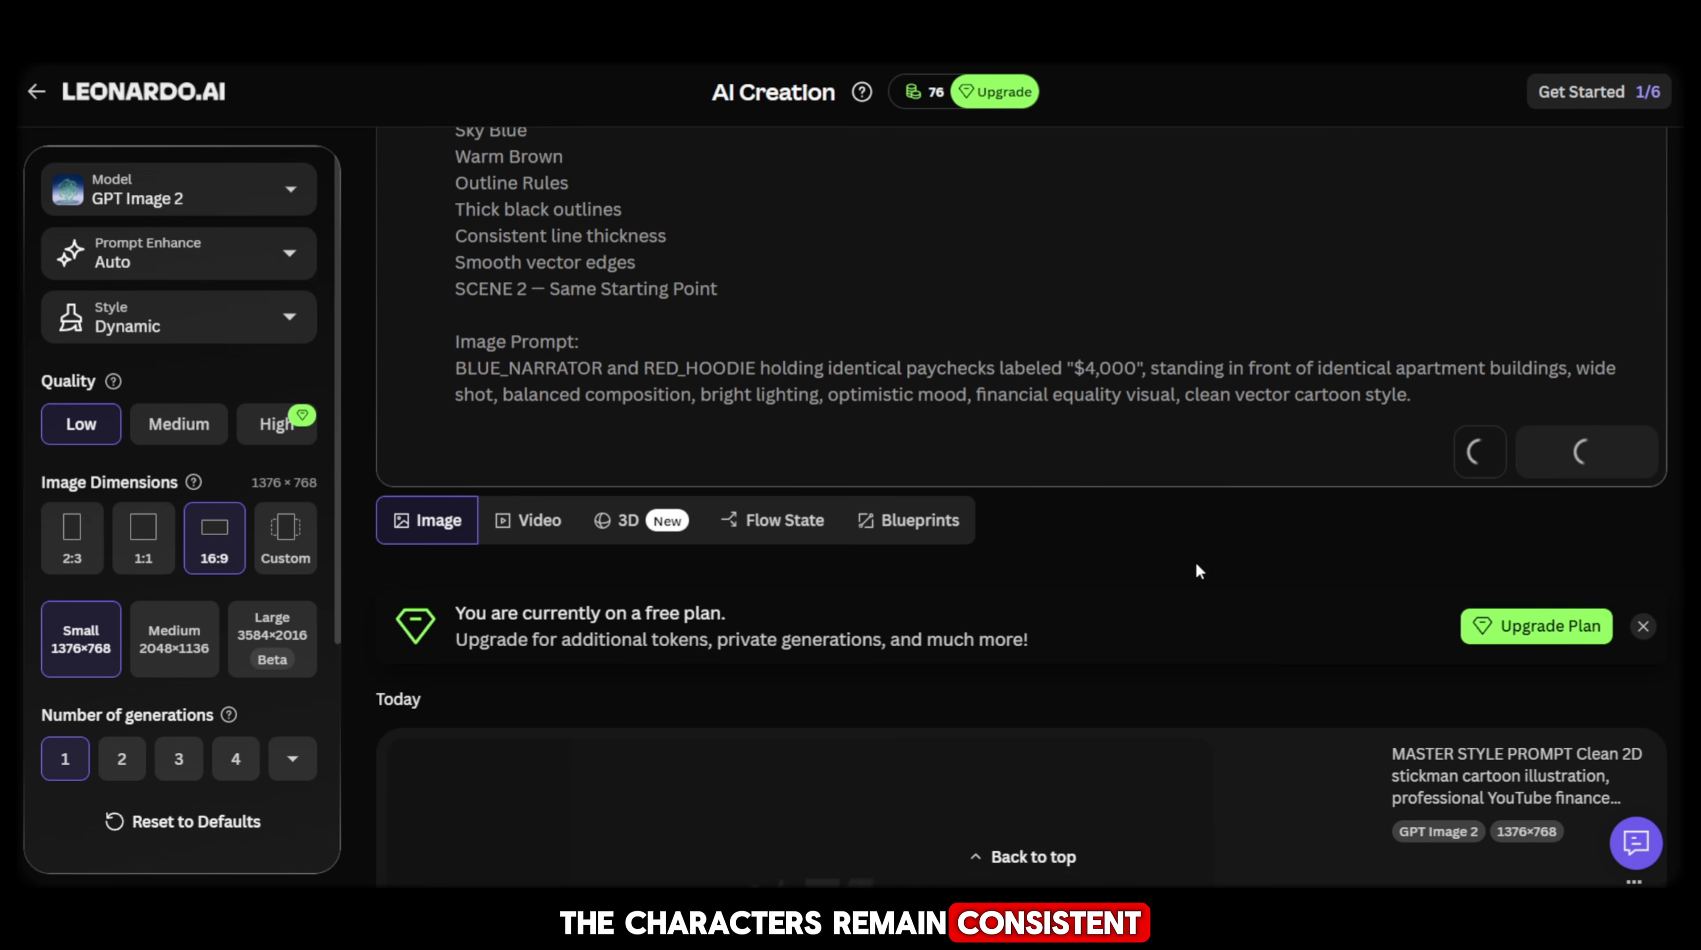
Replace the Scene 2 text with the next storyboard scene's prompt and generate its image
drag(1411, 395, 455, 280)
key(ctrl+v)
click(1574, 484)
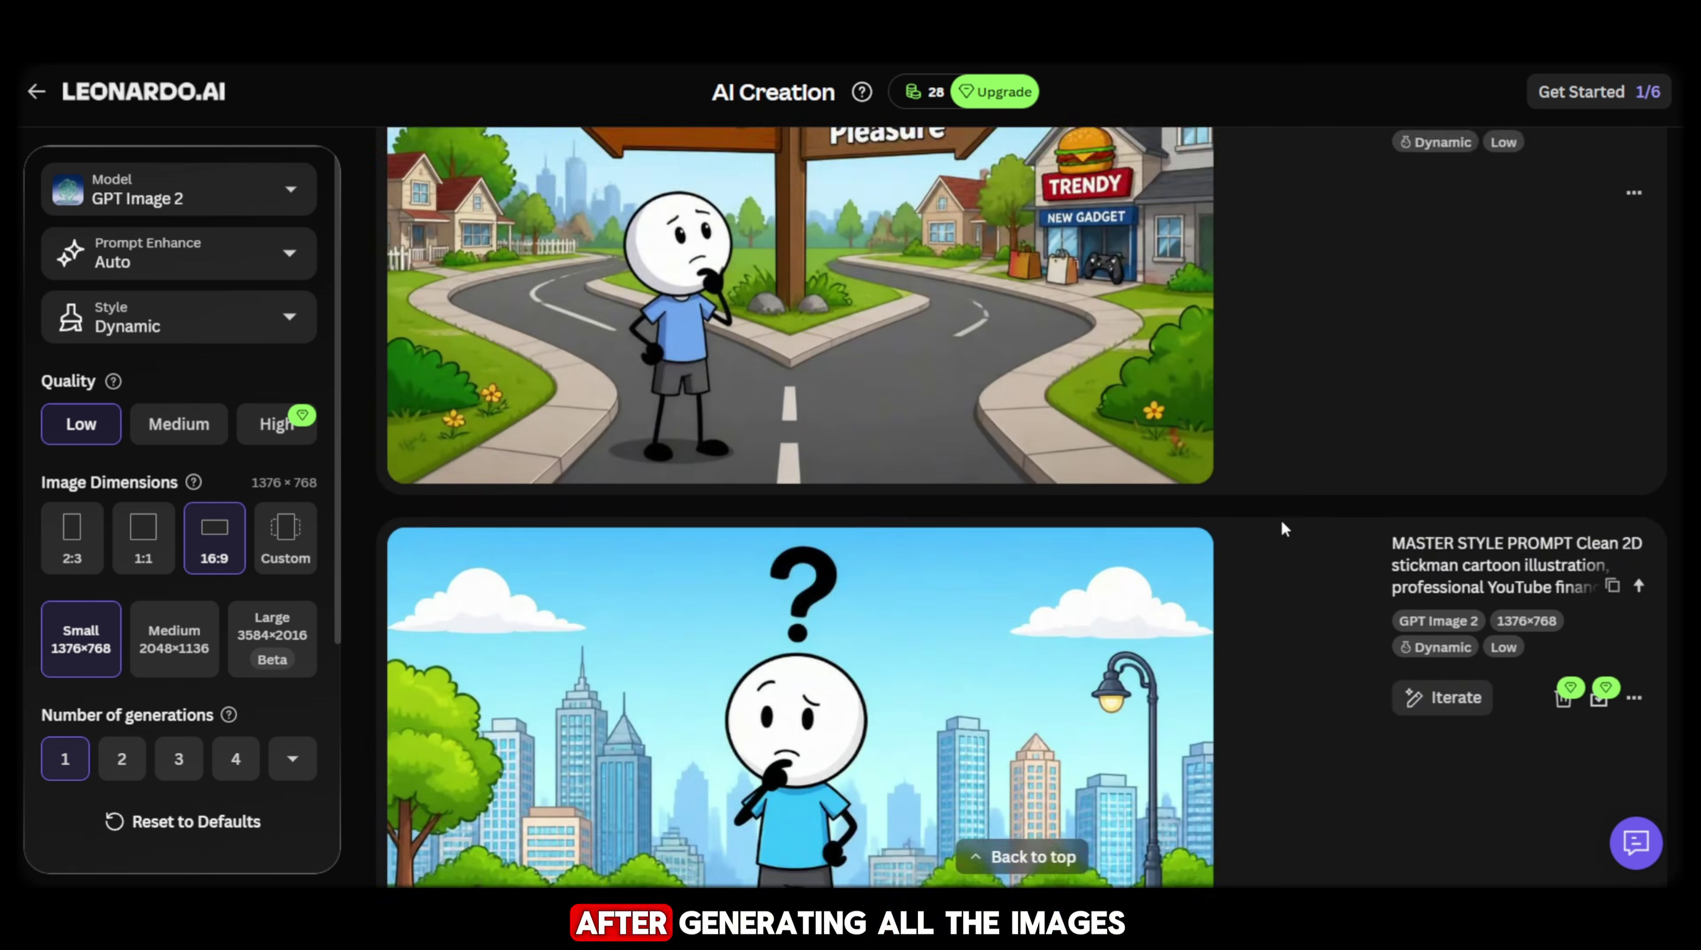
Review the generated scene images and save the pending image downloads
scroll(1280, 525, up, 3)
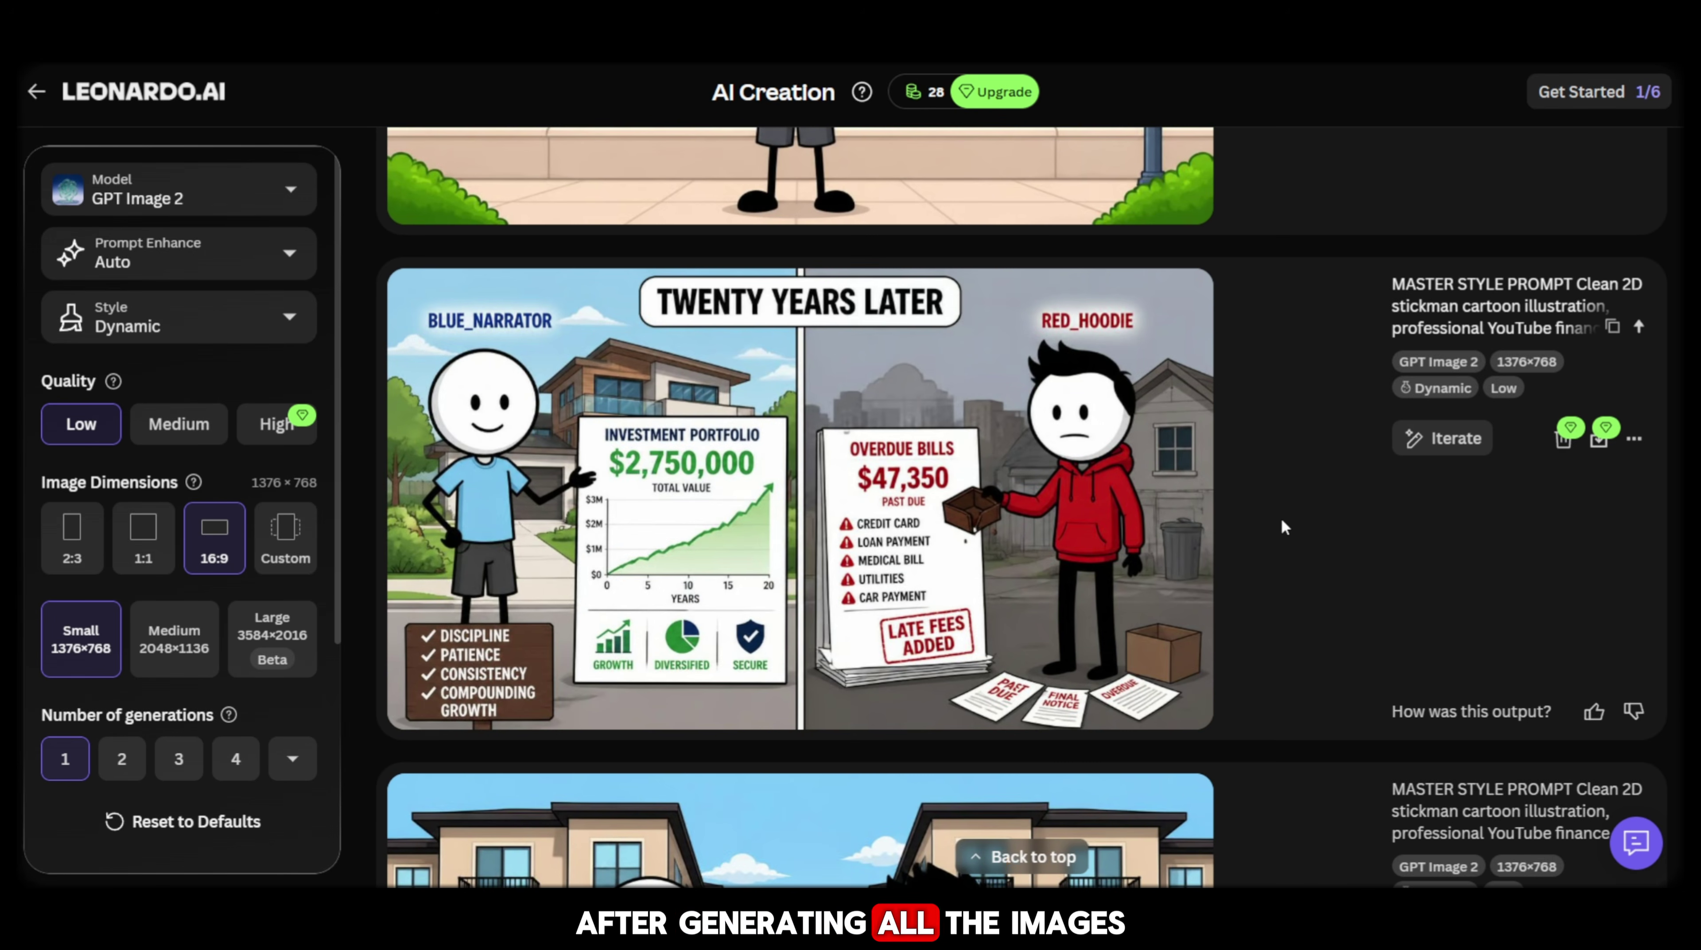
scroll(1272, 516, down, 4)
scroll(1272, 513, down, 10)
scroll(1272, 514, up, 7)
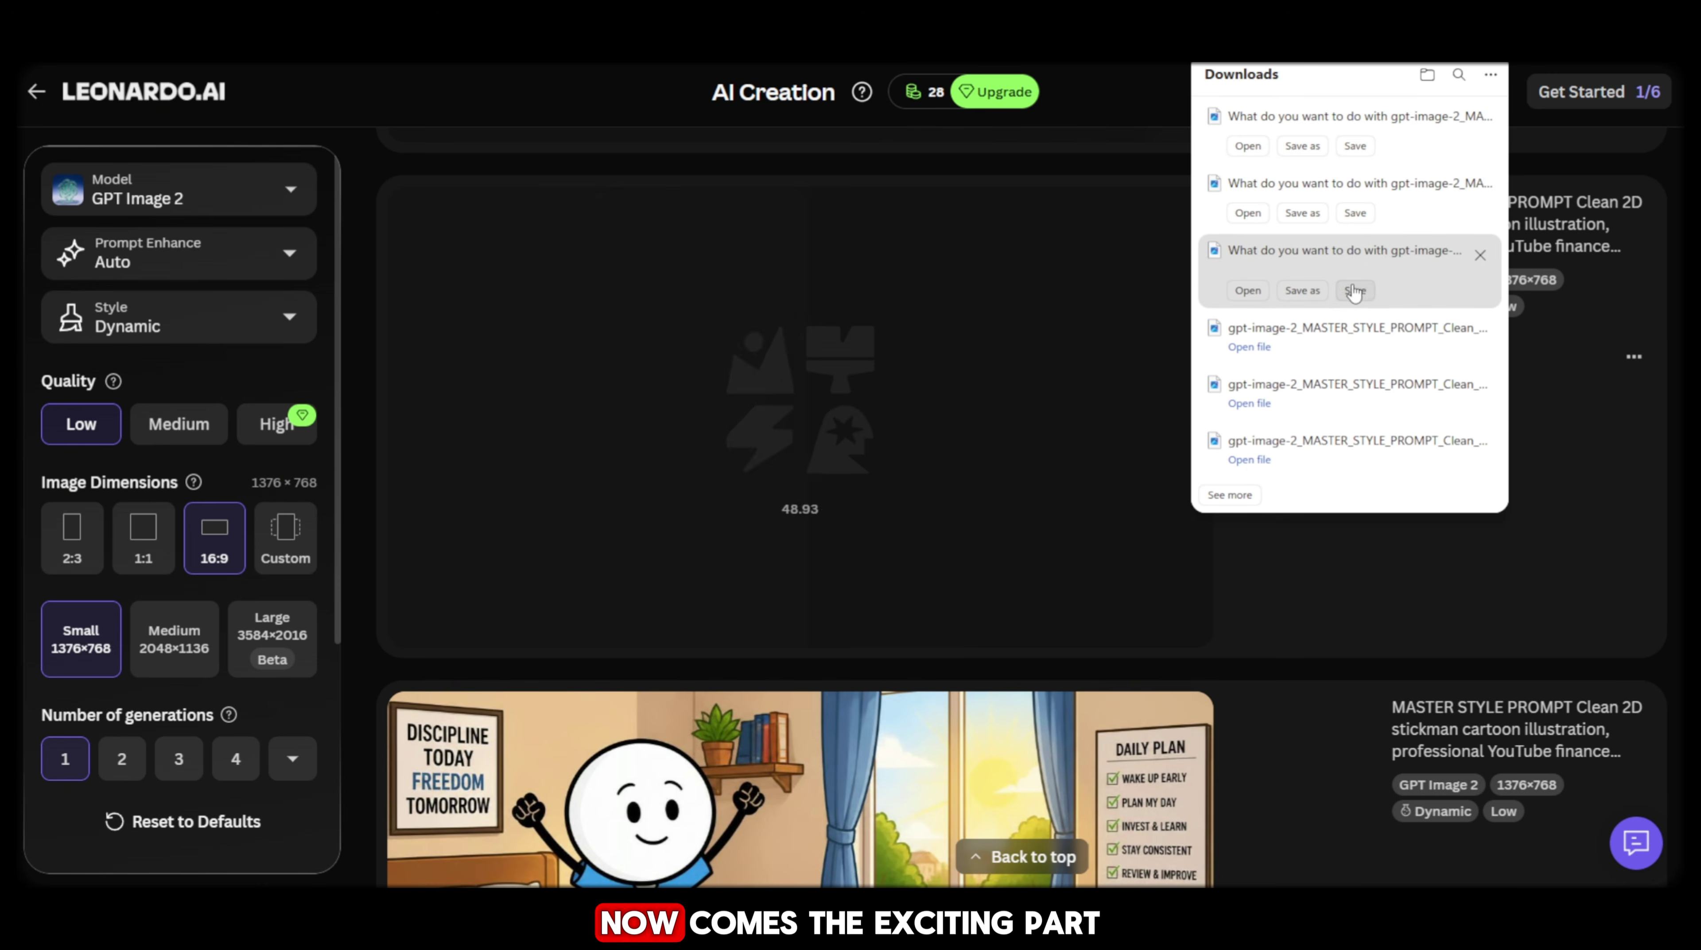
click(1351, 283)
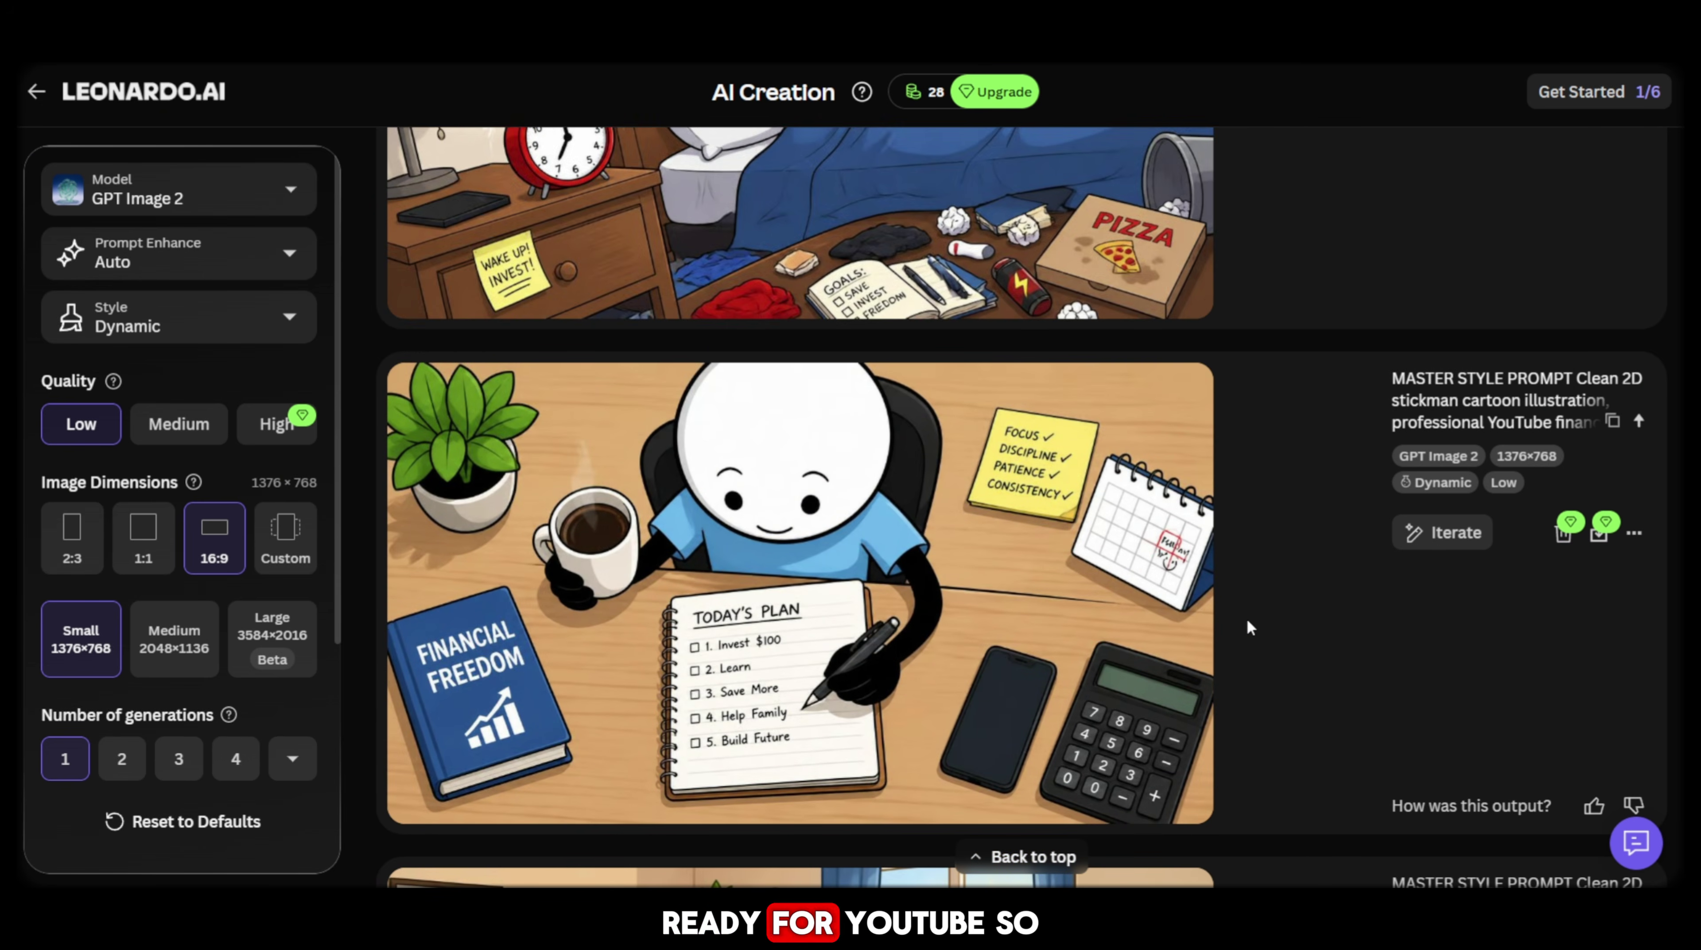
scroll(1037, 580, up, 12)
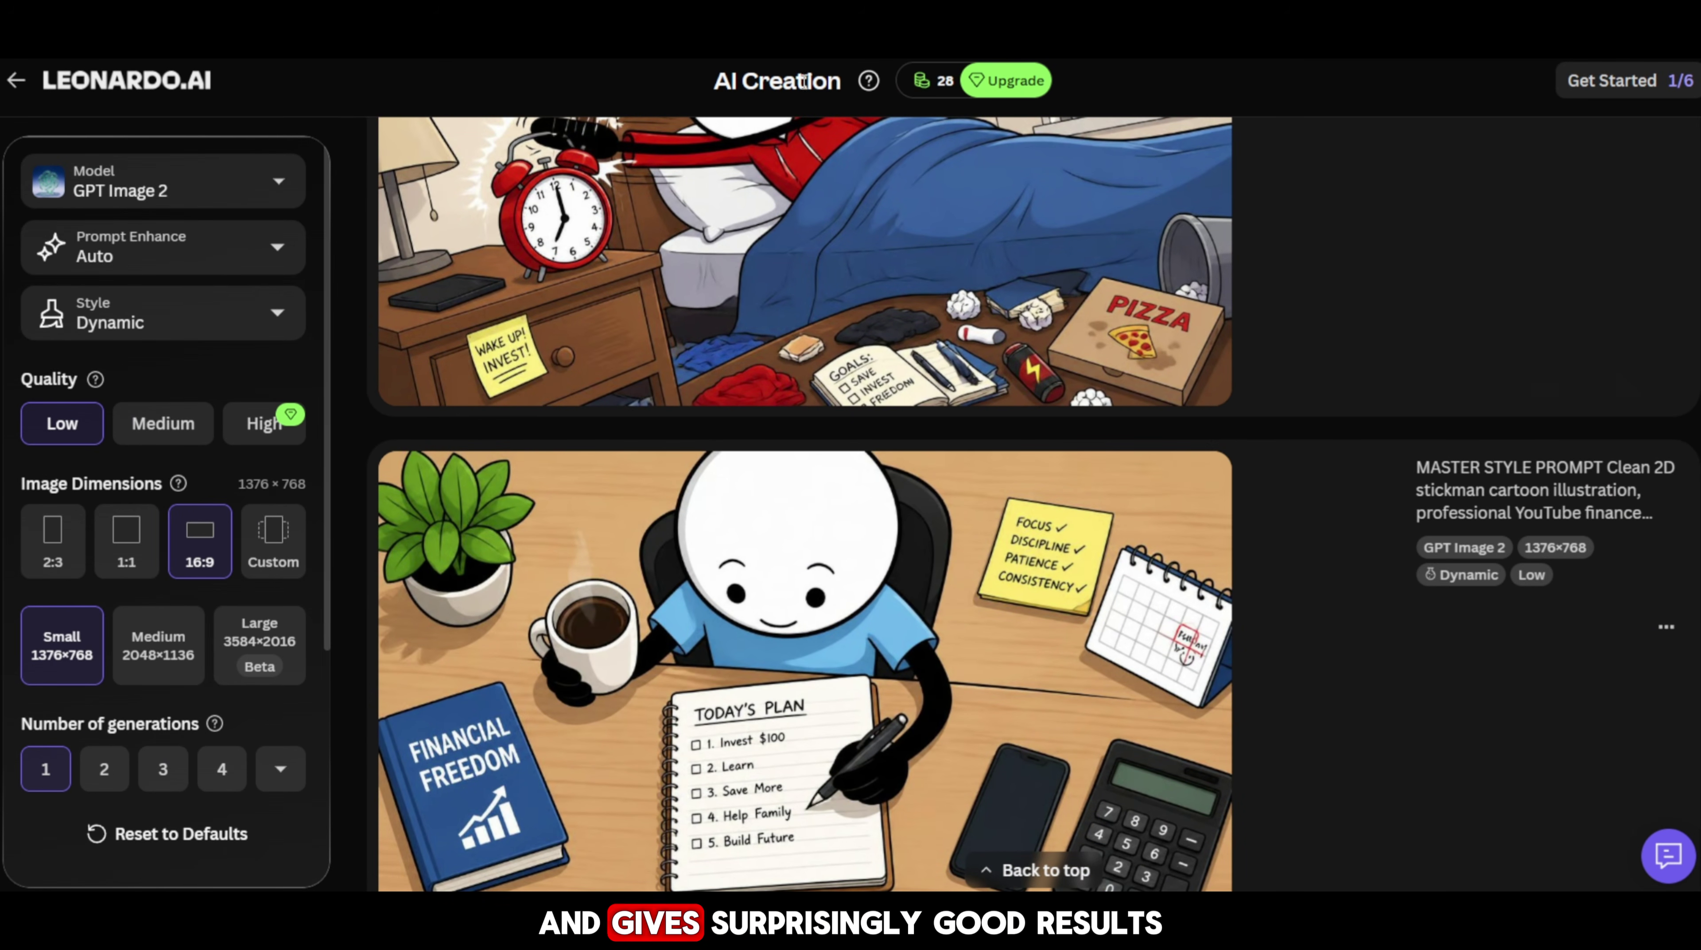
Leave the image generator for the video section and complete the new account's welcome screen, agreeing to receive updates, tips and offers
click(16, 85)
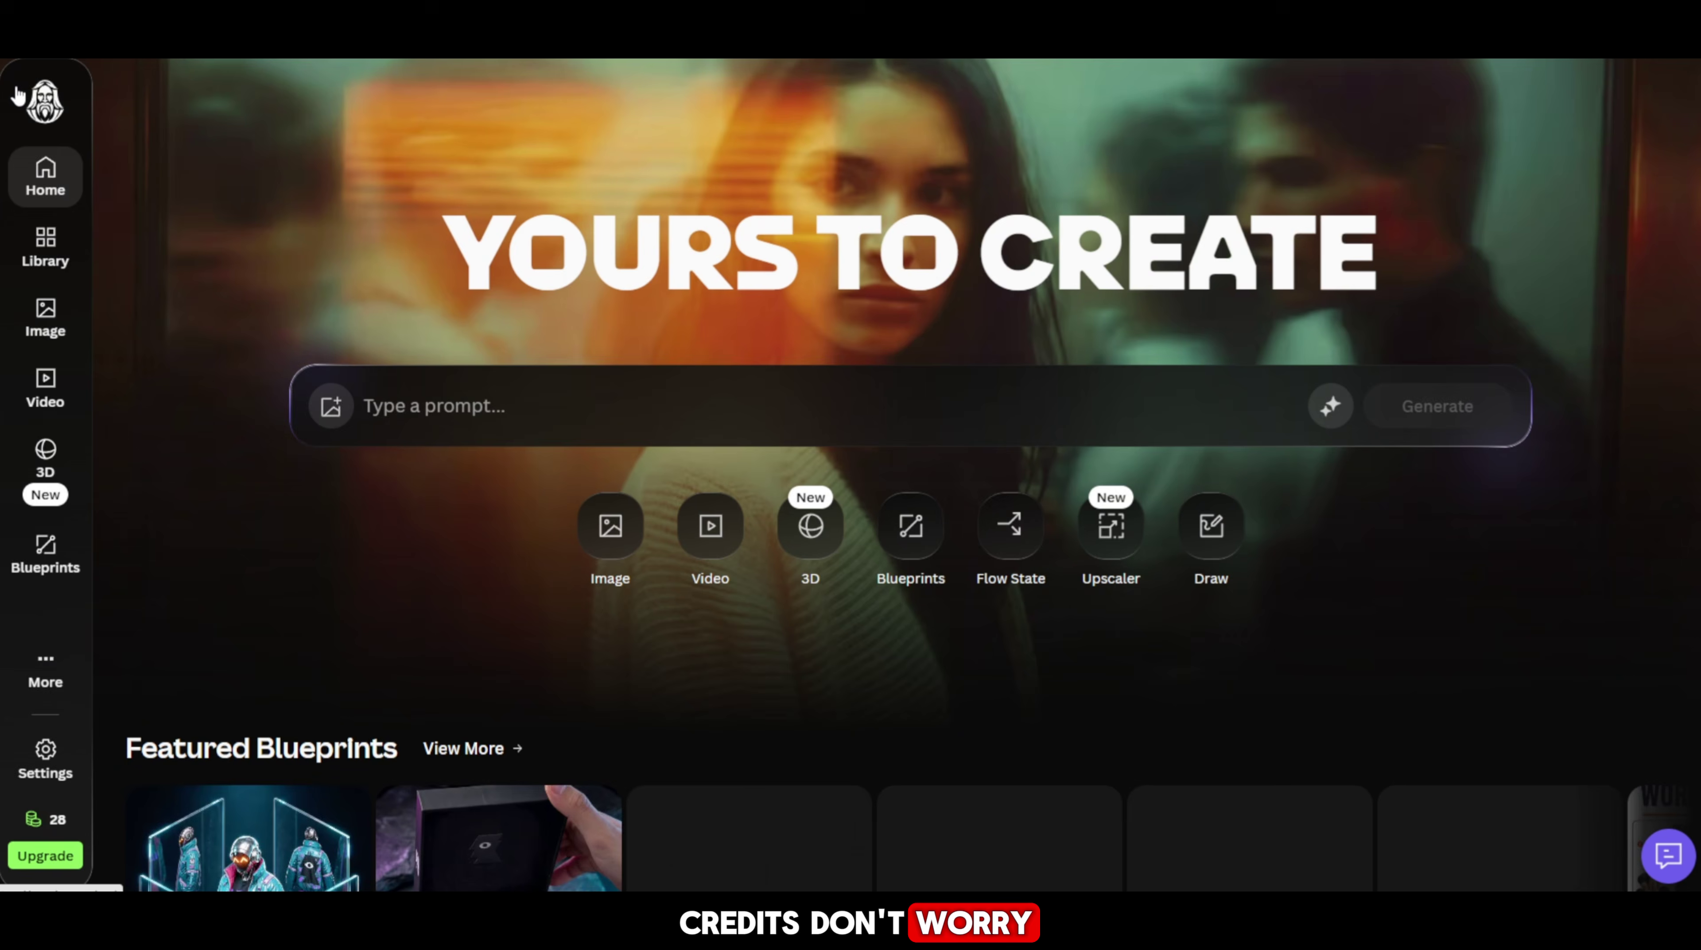
click(48, 399)
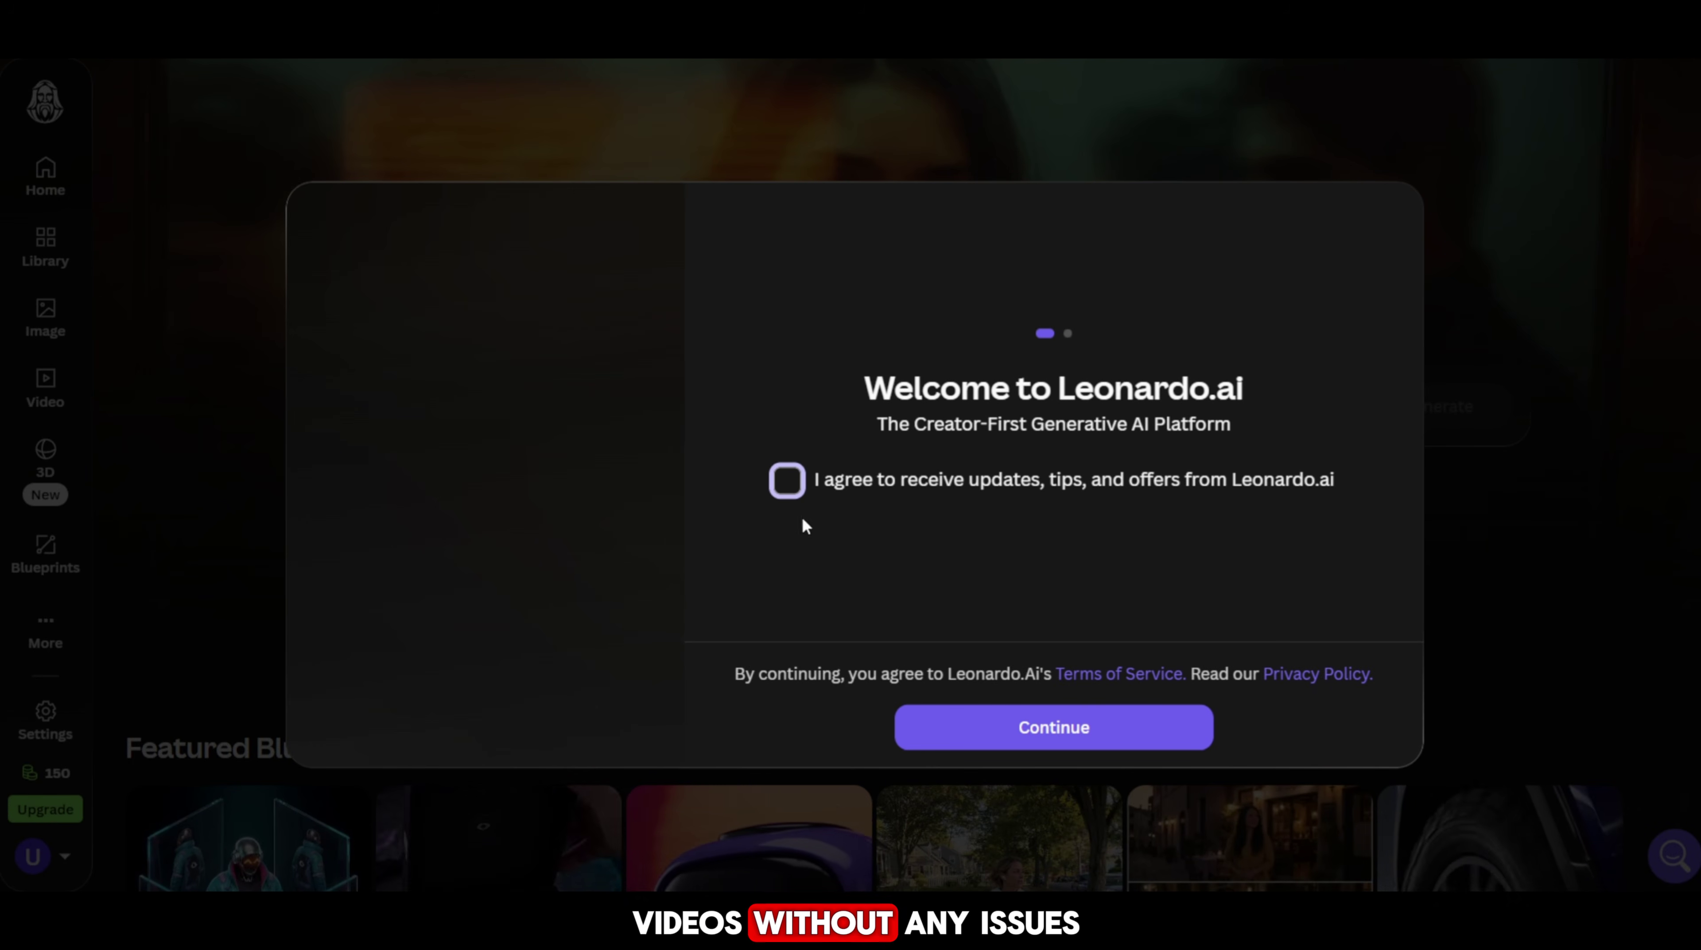
click(787, 480)
click(974, 738)
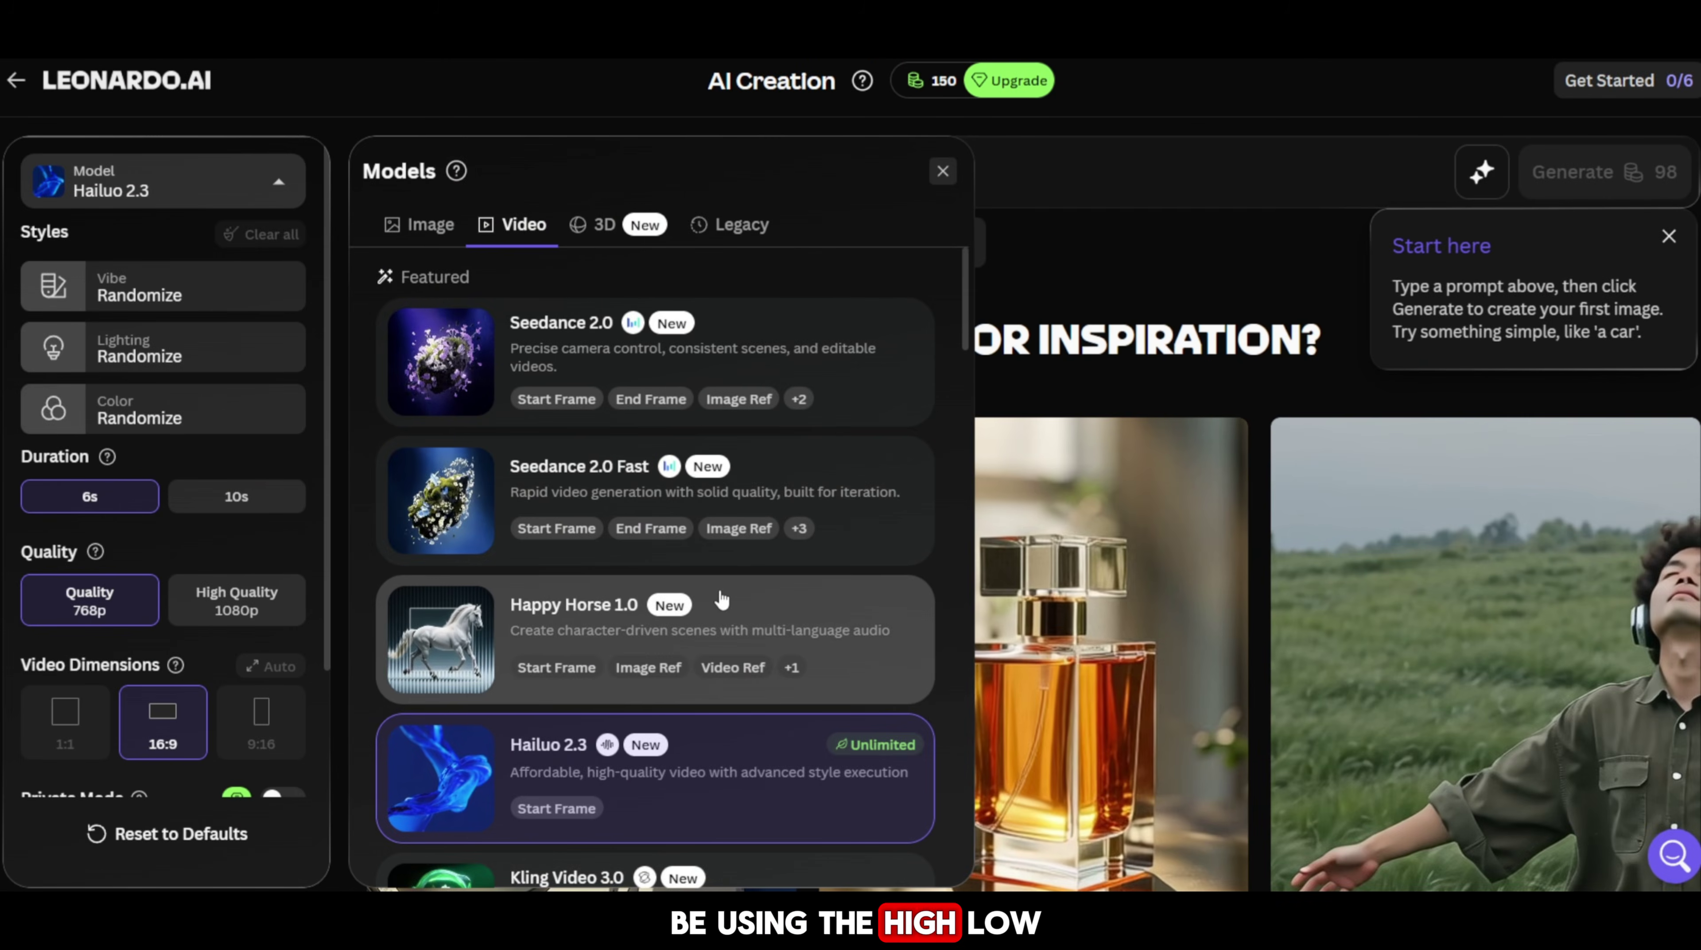
Choose the Hailuo 2.3 Fast video model and check its 6s, 768p and 16:9 settings
scroll(665, 592, down, 5)
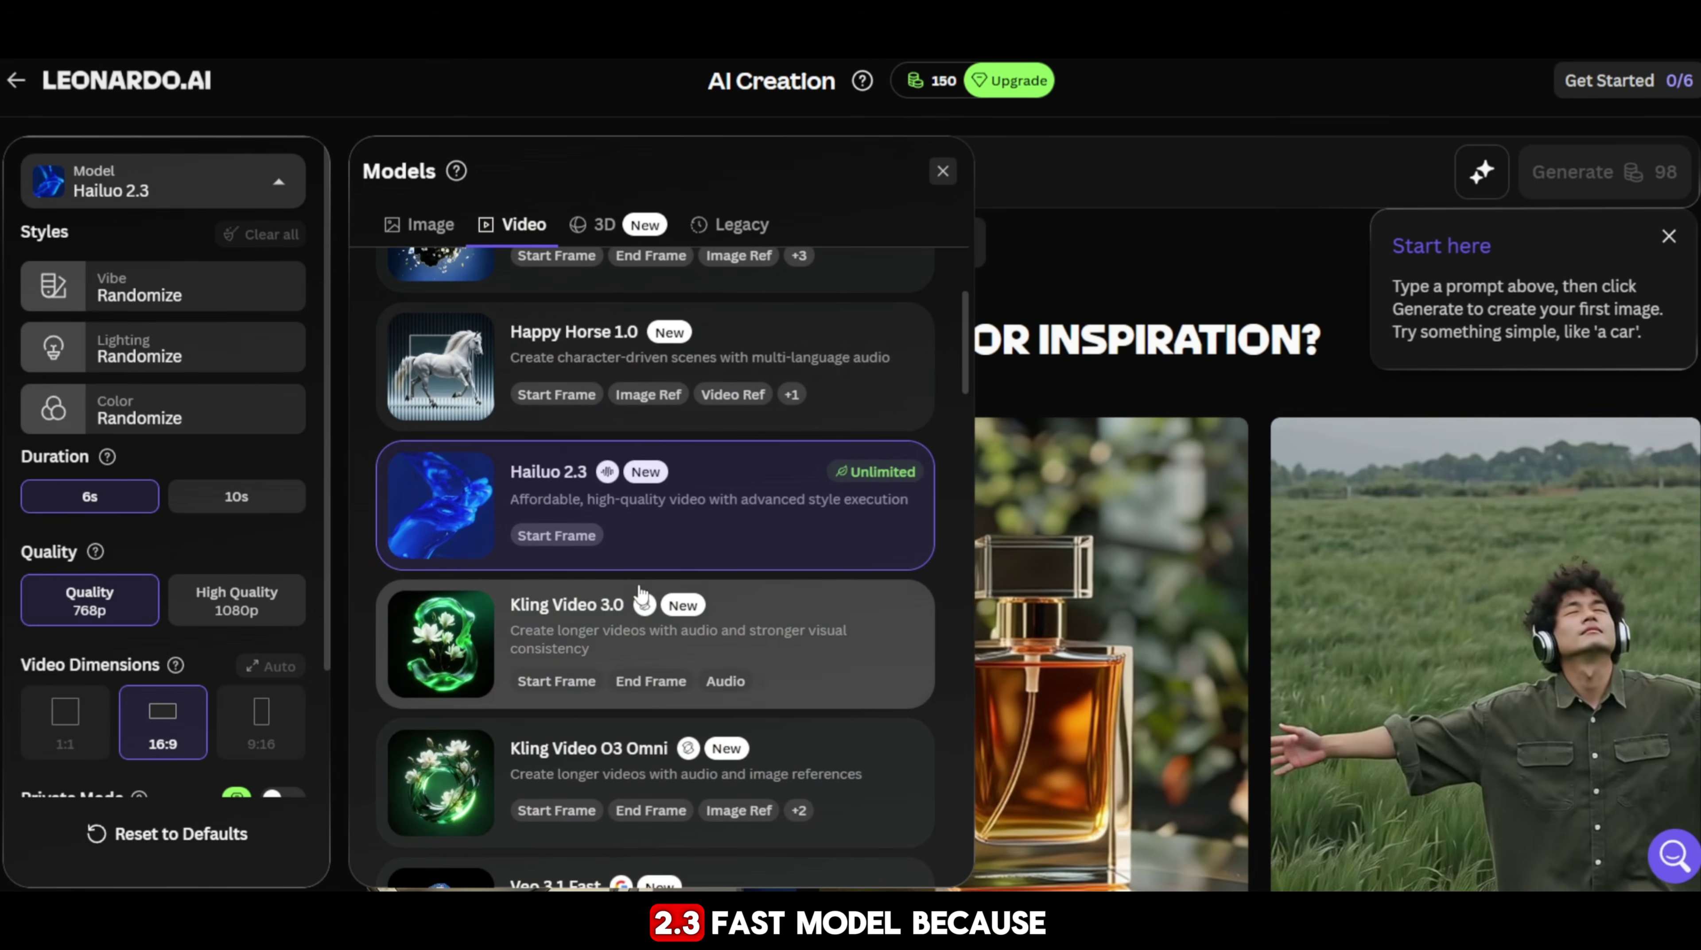
scroll(626, 592, down, 10)
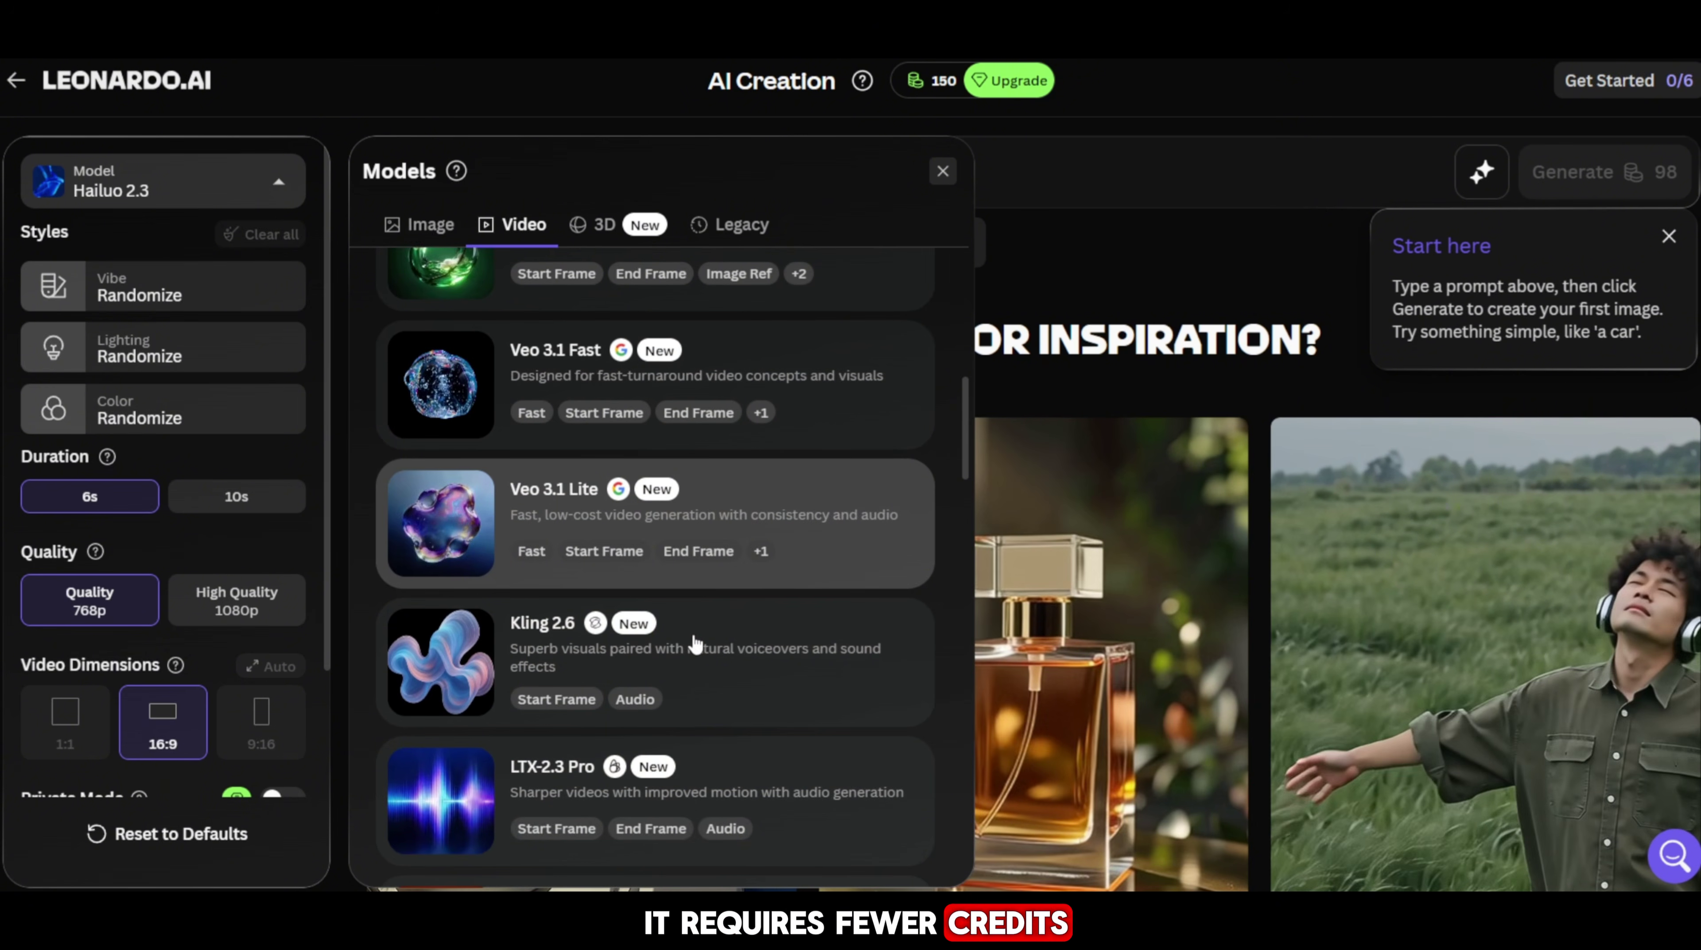
scroll(625, 641, down, 4)
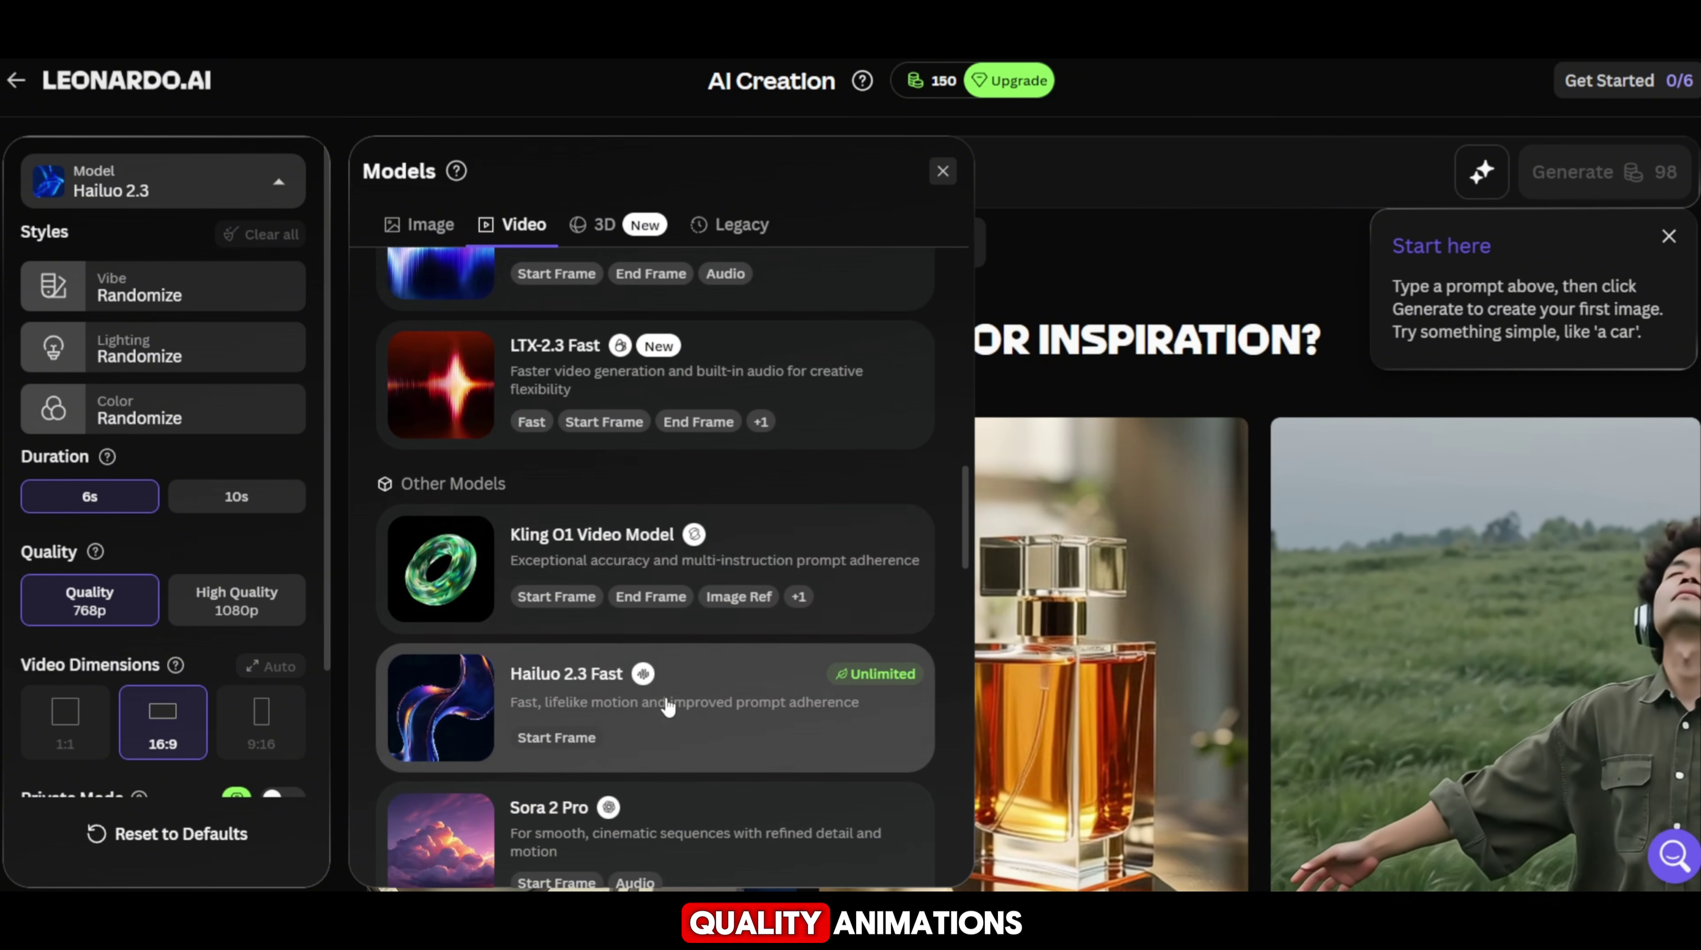
click(668, 708)
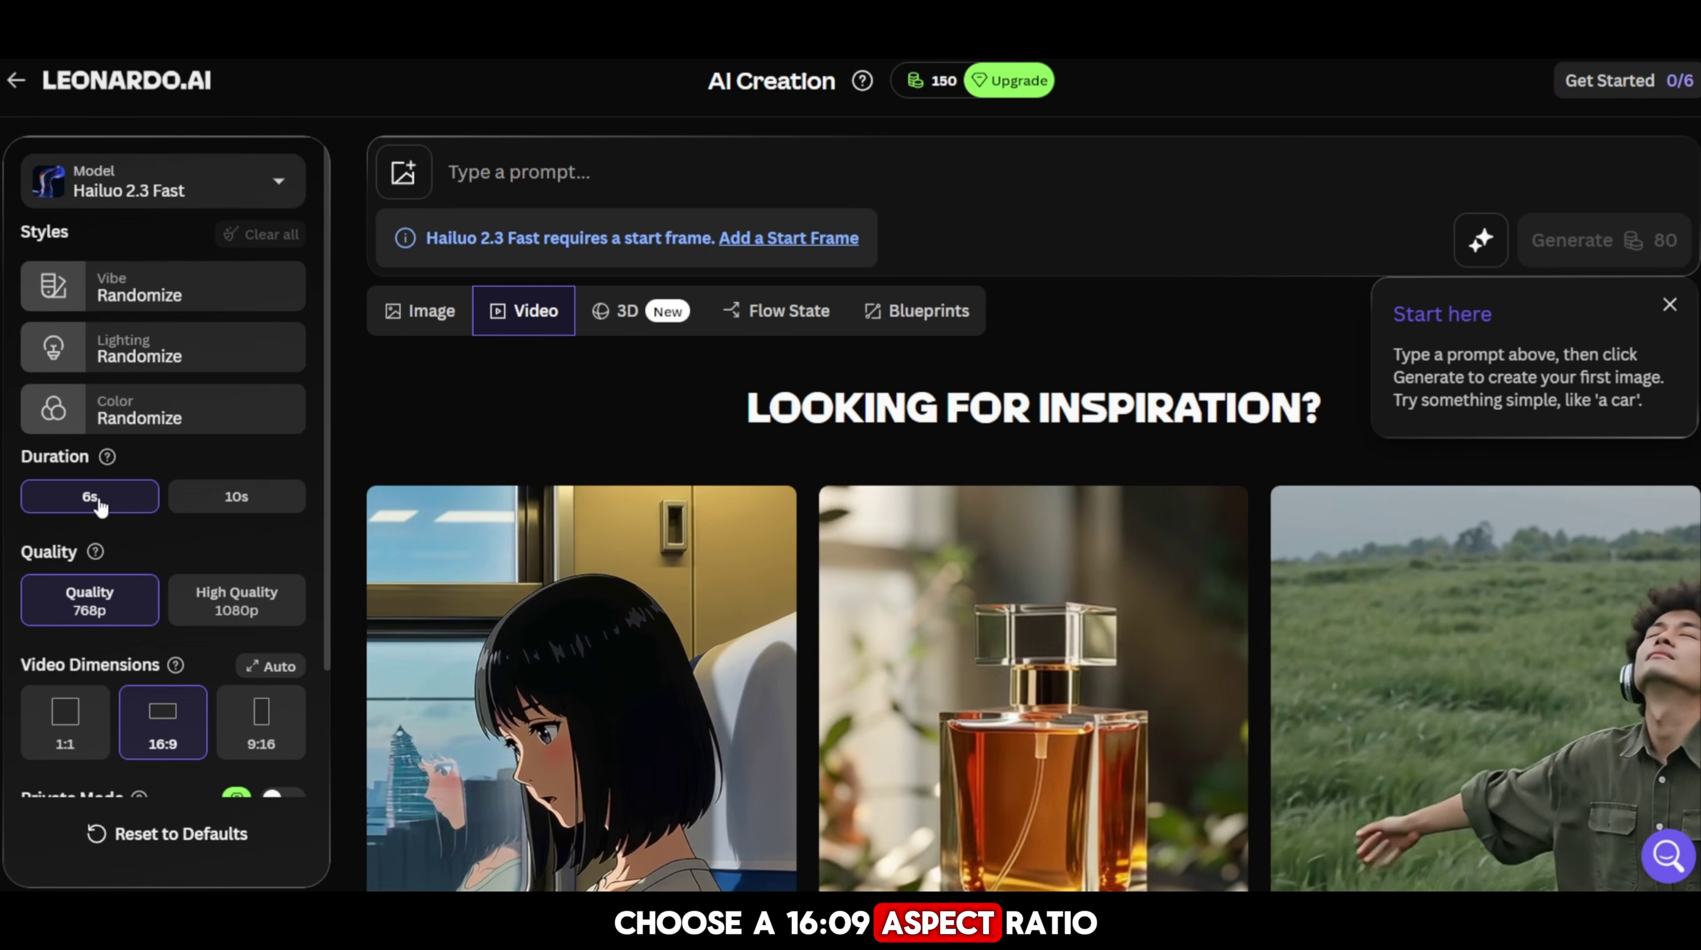
scroll(127, 718, down, 3)
scroll(126, 710, up, 3)
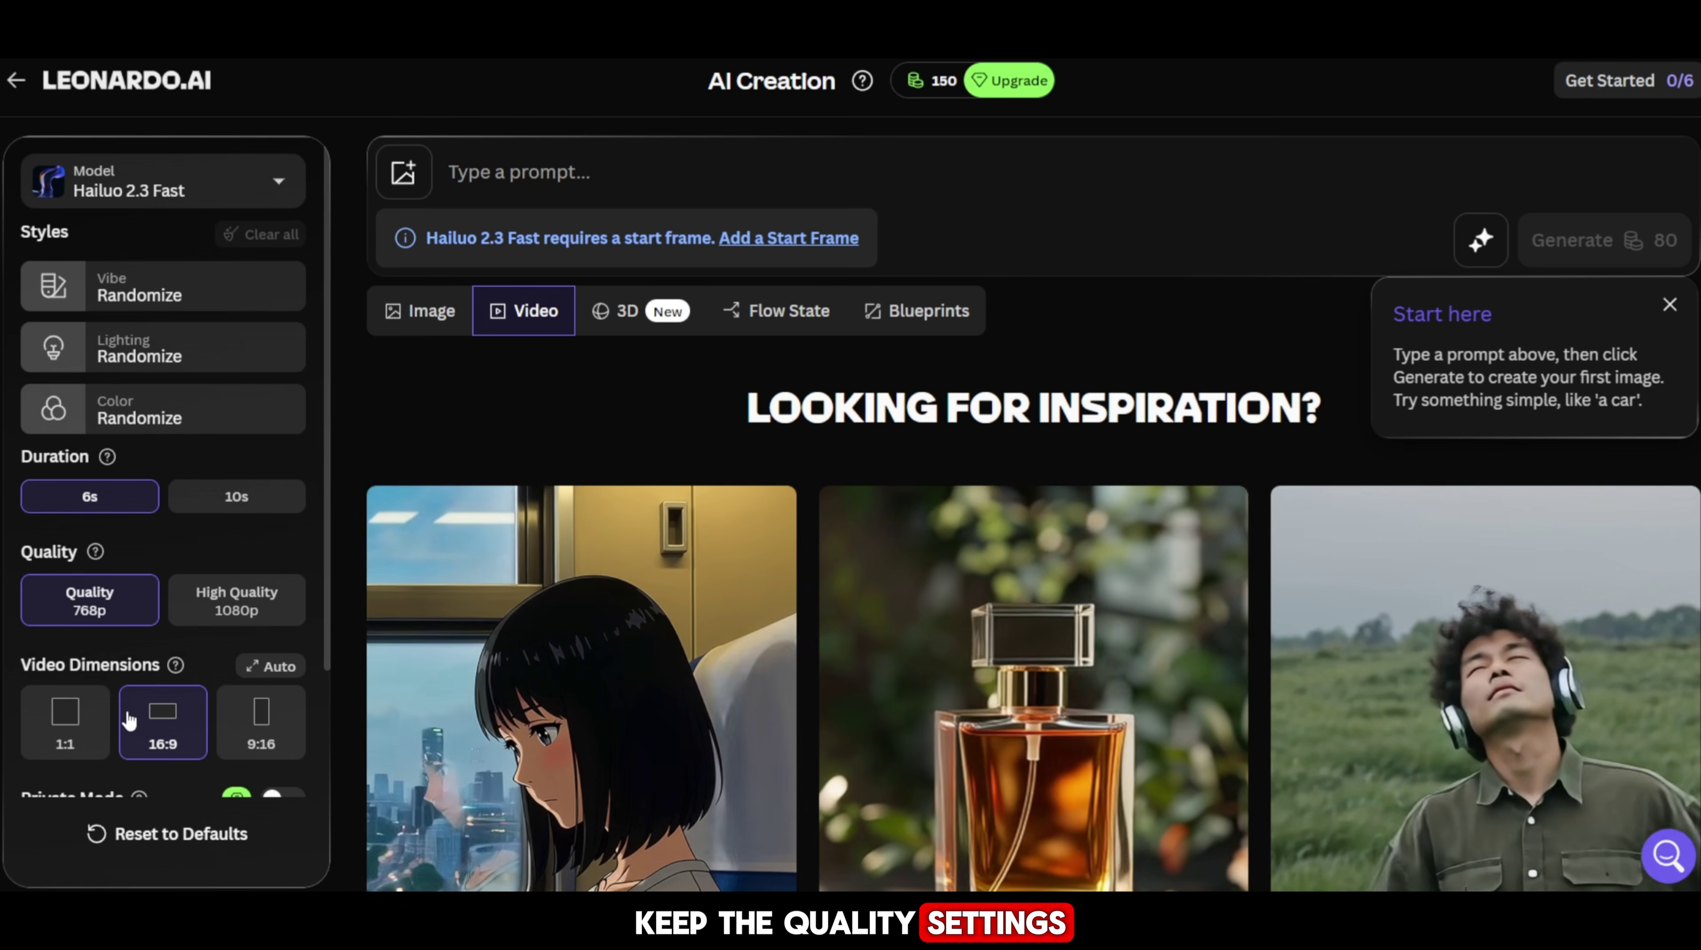
Set the uploaded scene image of the two stickmen in the street as the video's start frame
click(404, 180)
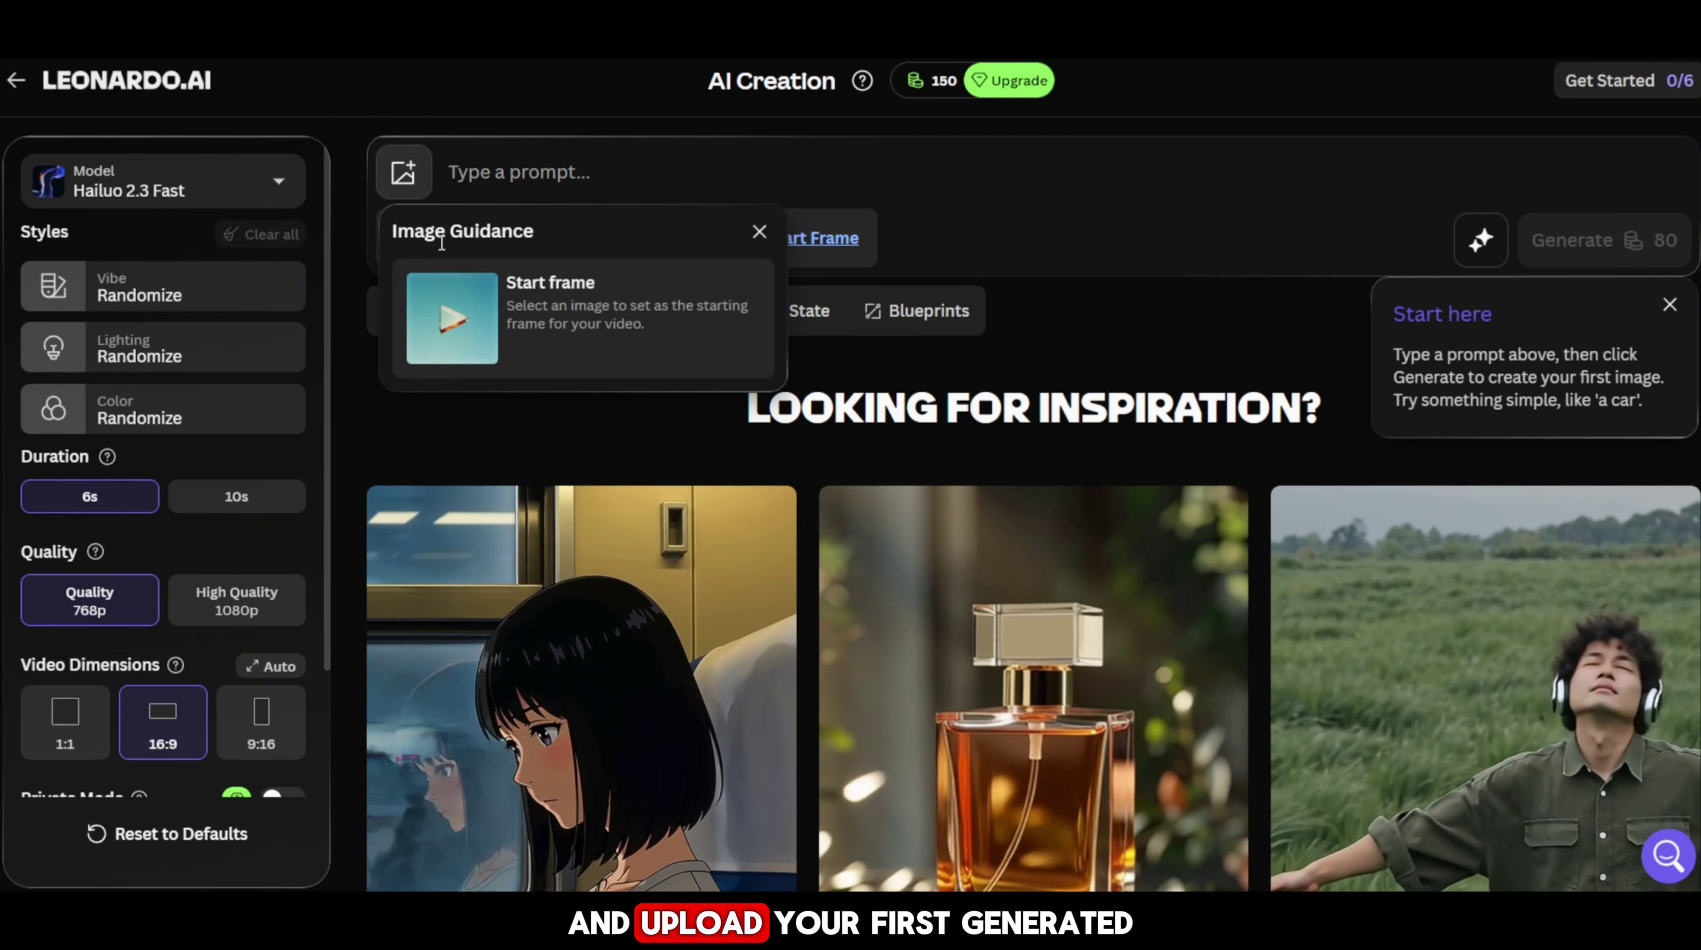
click(552, 300)
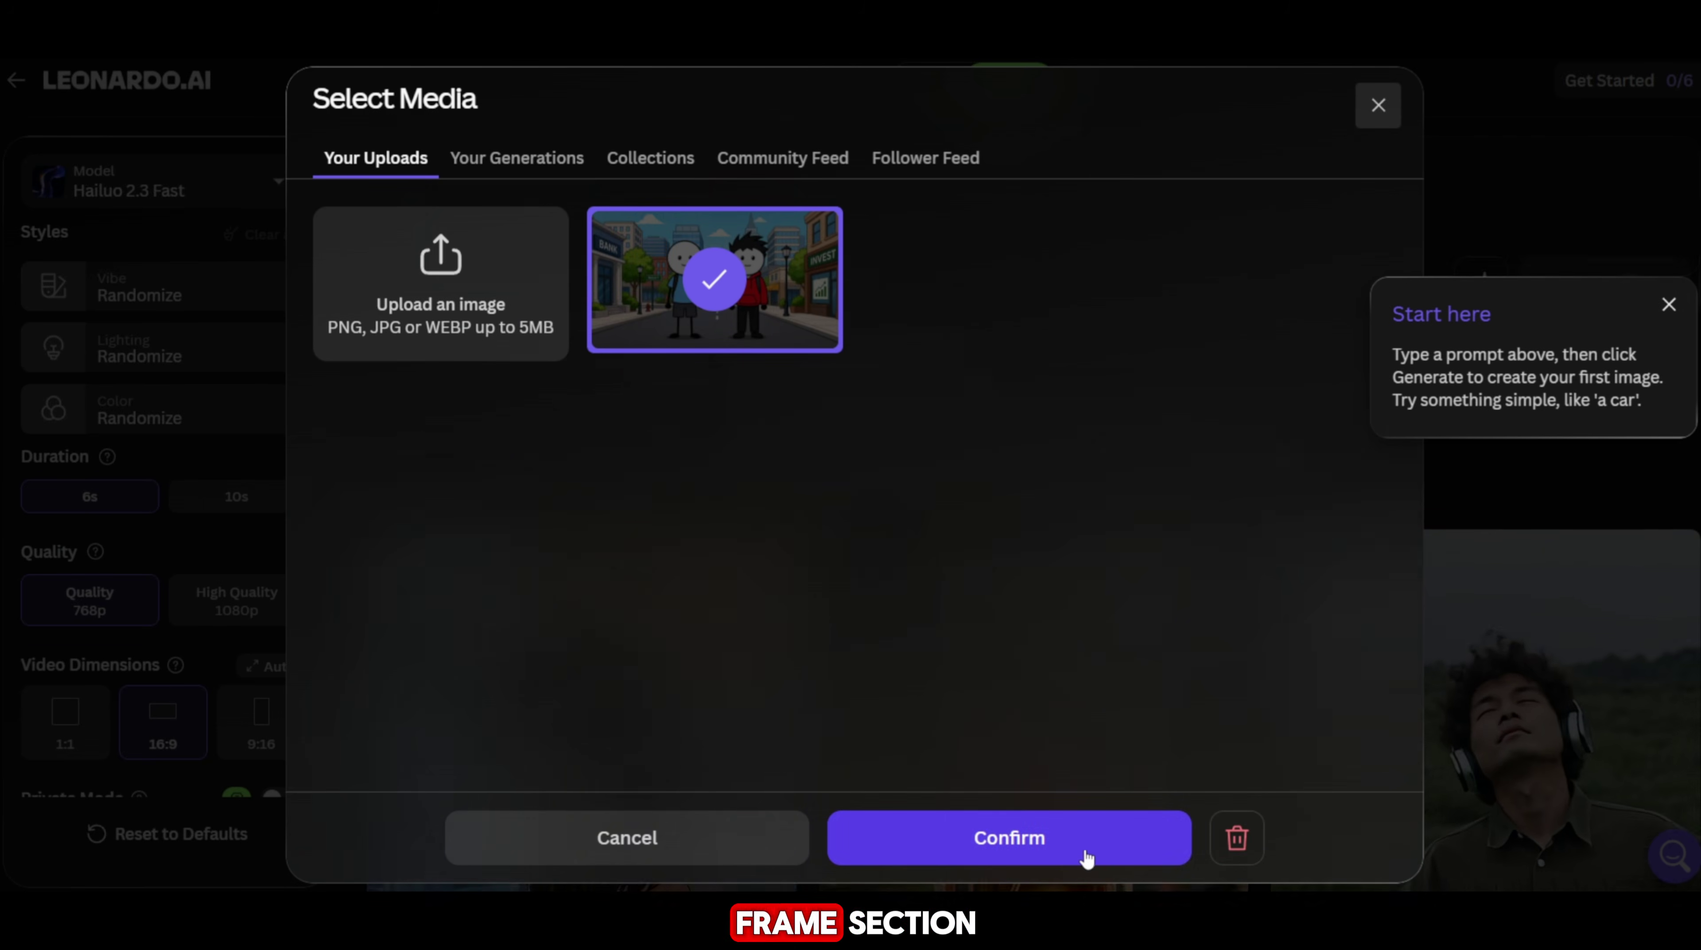
click(1086, 863)
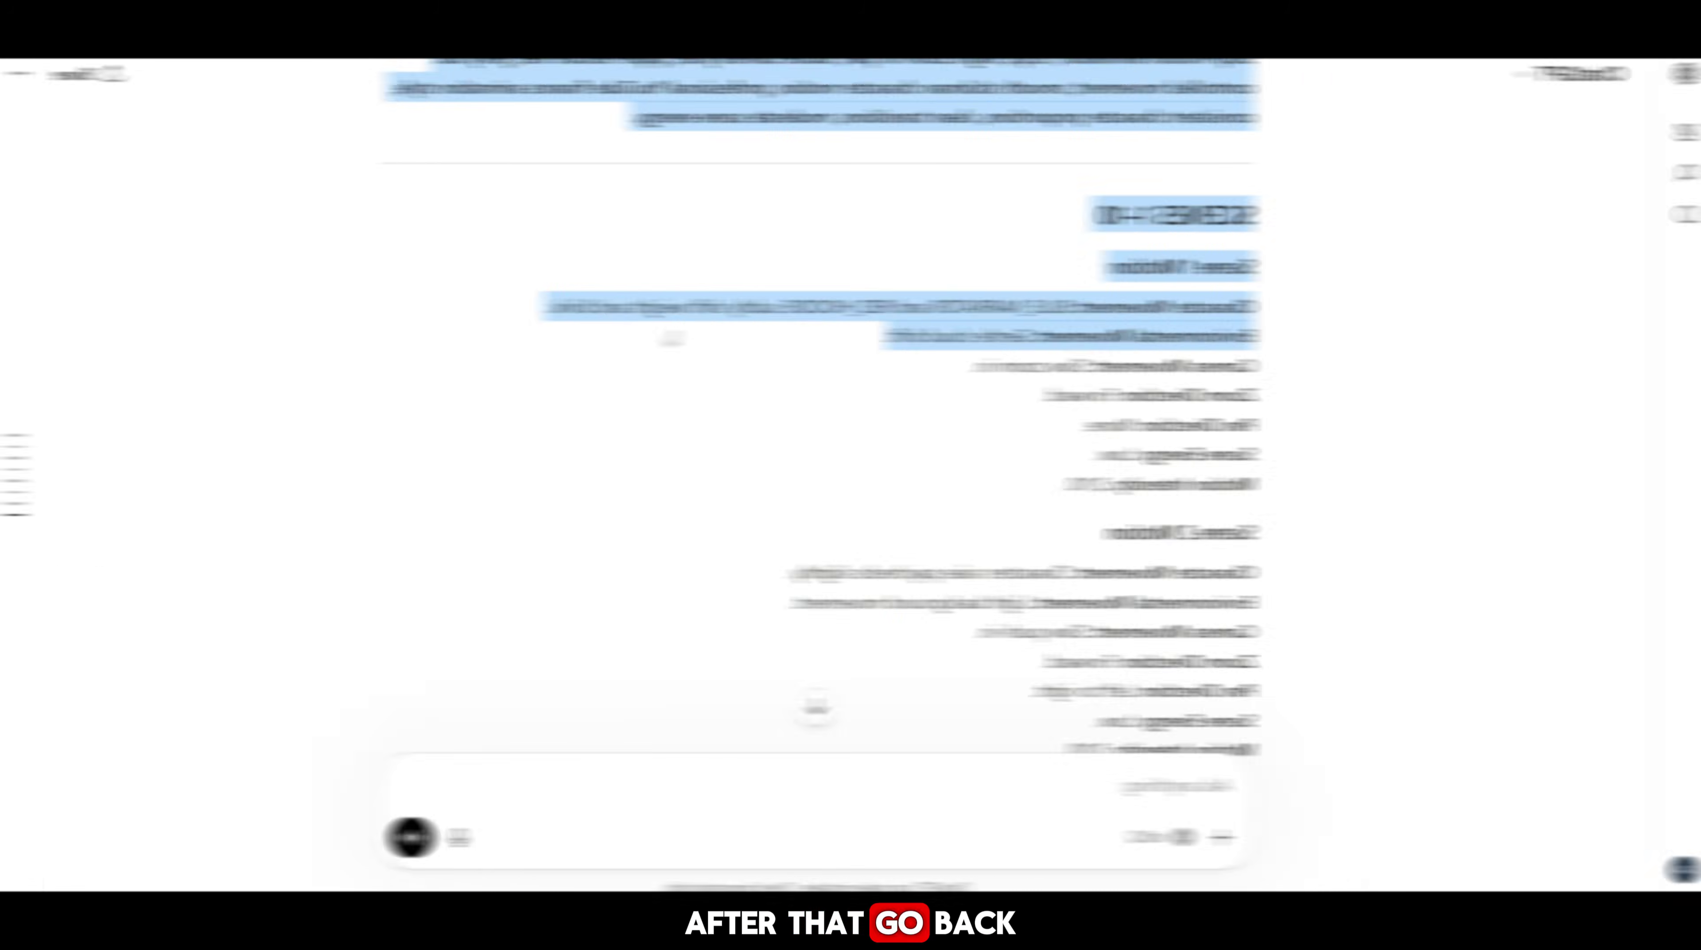
Copy the Motion Master Style and Scene 1 Motion text from ChatGPT into the Leonardo.AI video prompt and generate the video
drag(1001, 346, 782, 392)
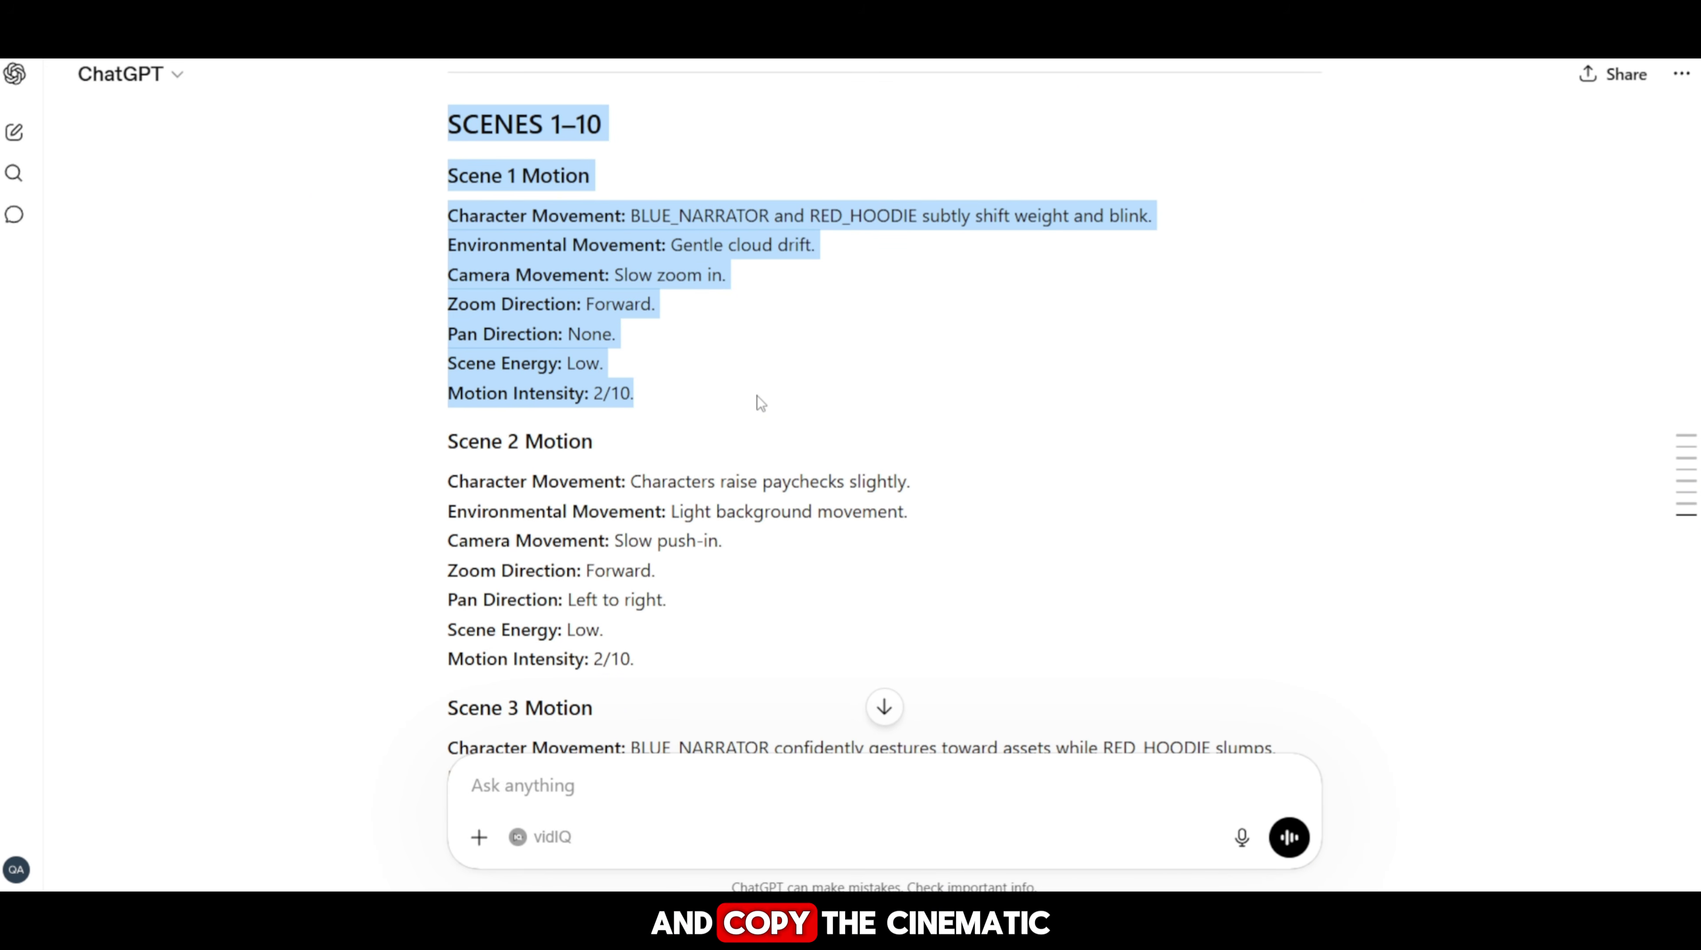
right_click(522, 287)
click(581, 307)
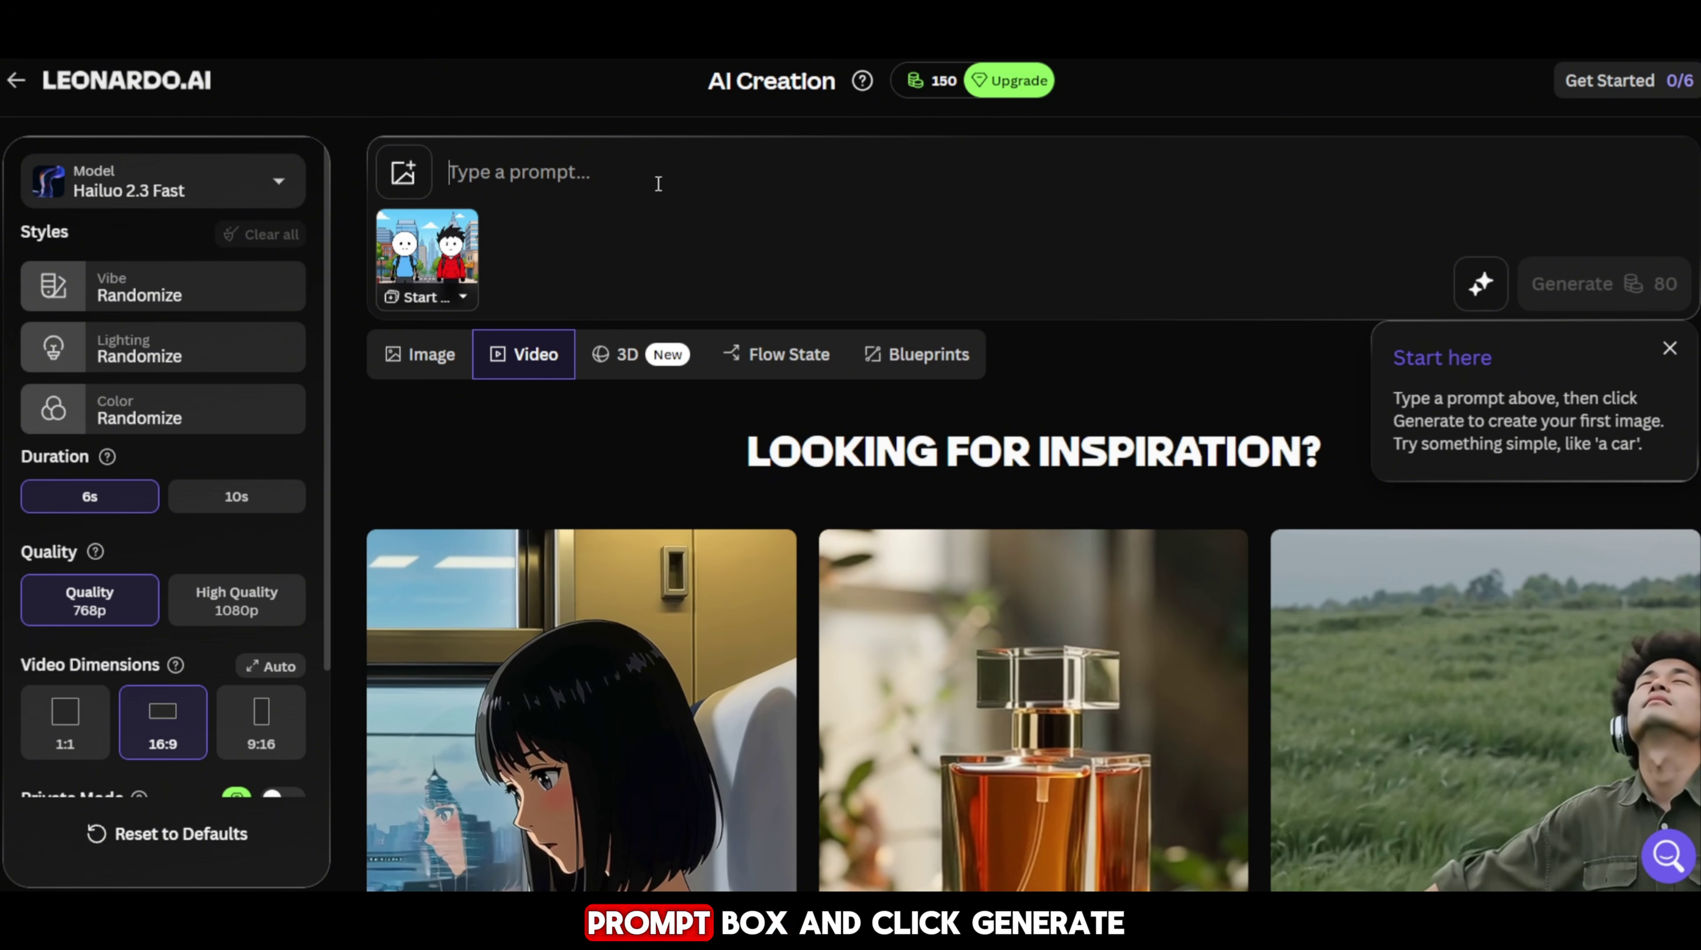
click(658, 182)
text(MOTION MASTER STYLE  Stop-motion animation, 12fps, slight zoom or pan, subtle camera jitter, paper-texture feel, jerky but controlled movement, smooth stickman character motion, professional YouTube finance animation style, consistent character proportions, clean transitions, moderate scene energy.  SCENES 1–10 Scene 1 Motion  Character Movement: BLUE_NARRATOR and RED_HOODIE subtly shift weight and blink. Environmental Movement: Gentle cloud drift. Camera Movement: Slow zoom in. Zoom Direction: Forward. Pan Direction: None. Scene Energy: Low. Motion Intensity: 2/10.)
click(1572, 666)
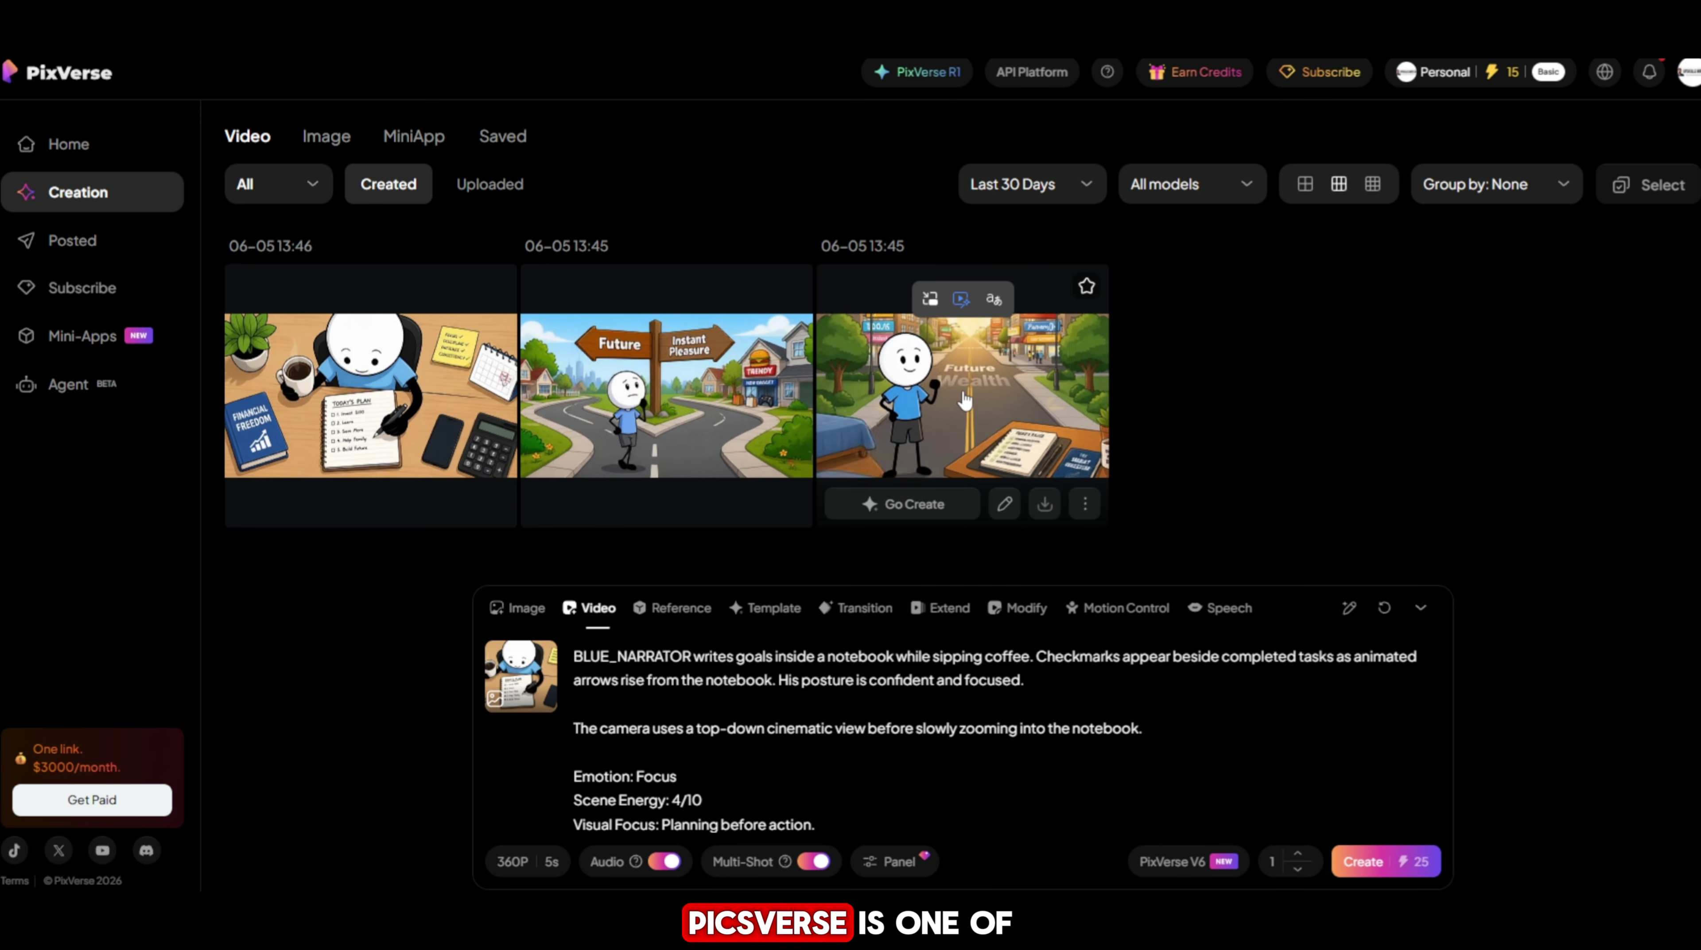
Switch to PixVerse and review the generated Future Wealth and crossroads stickman videos
click(980, 403)
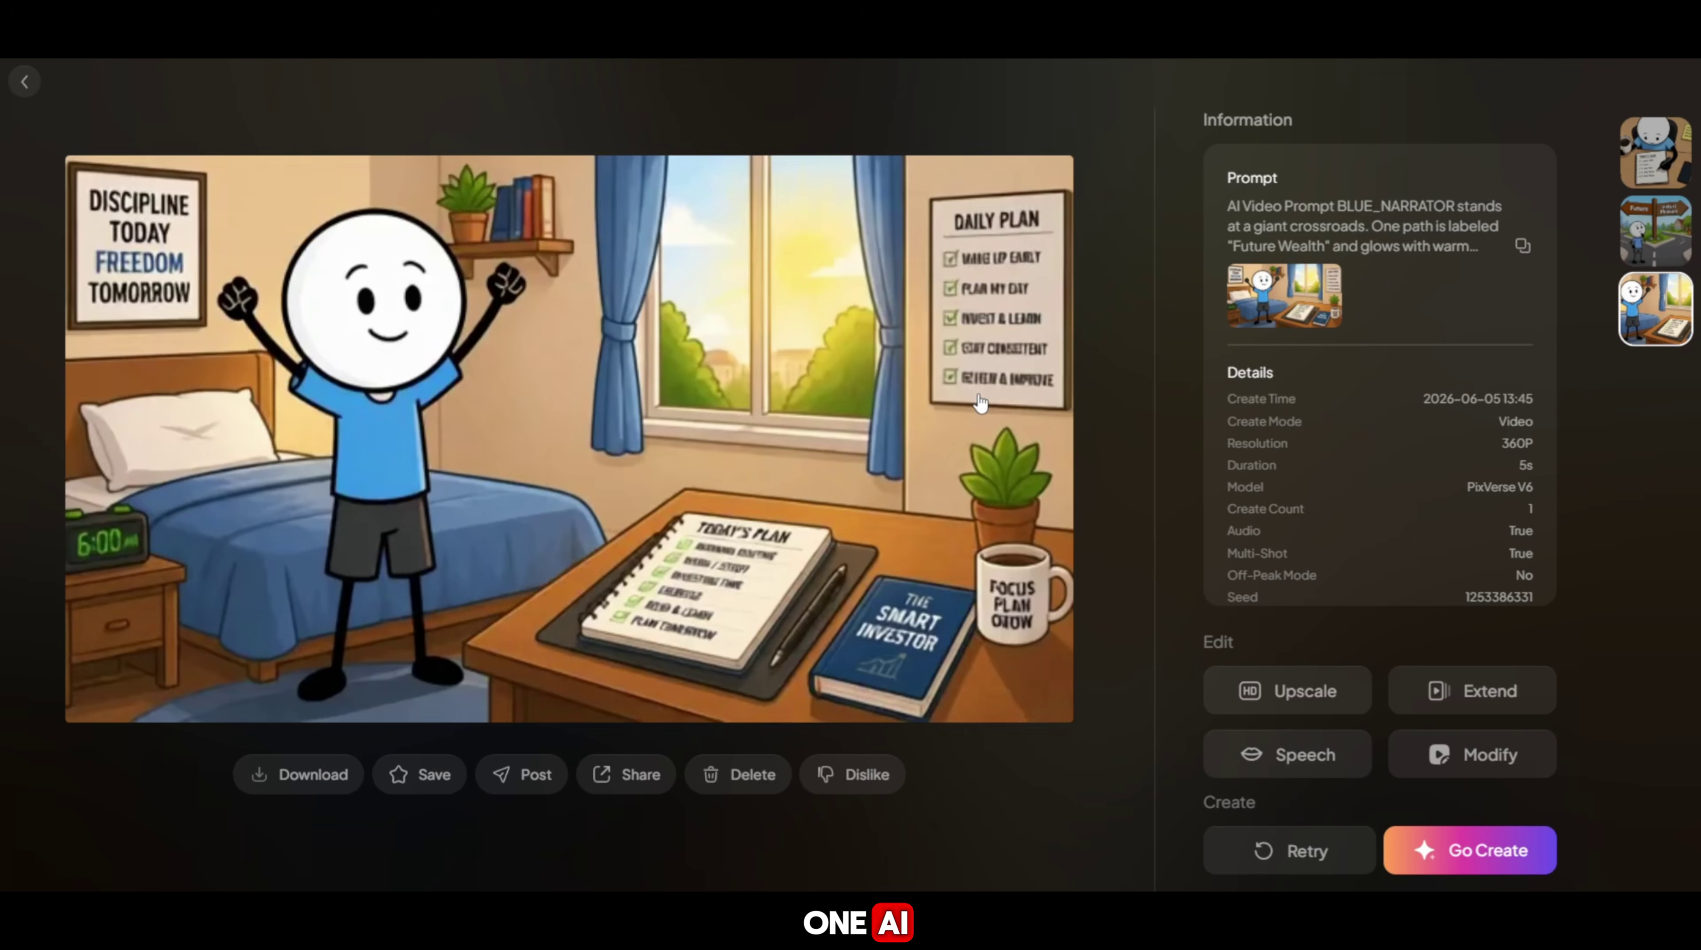
click(23, 91)
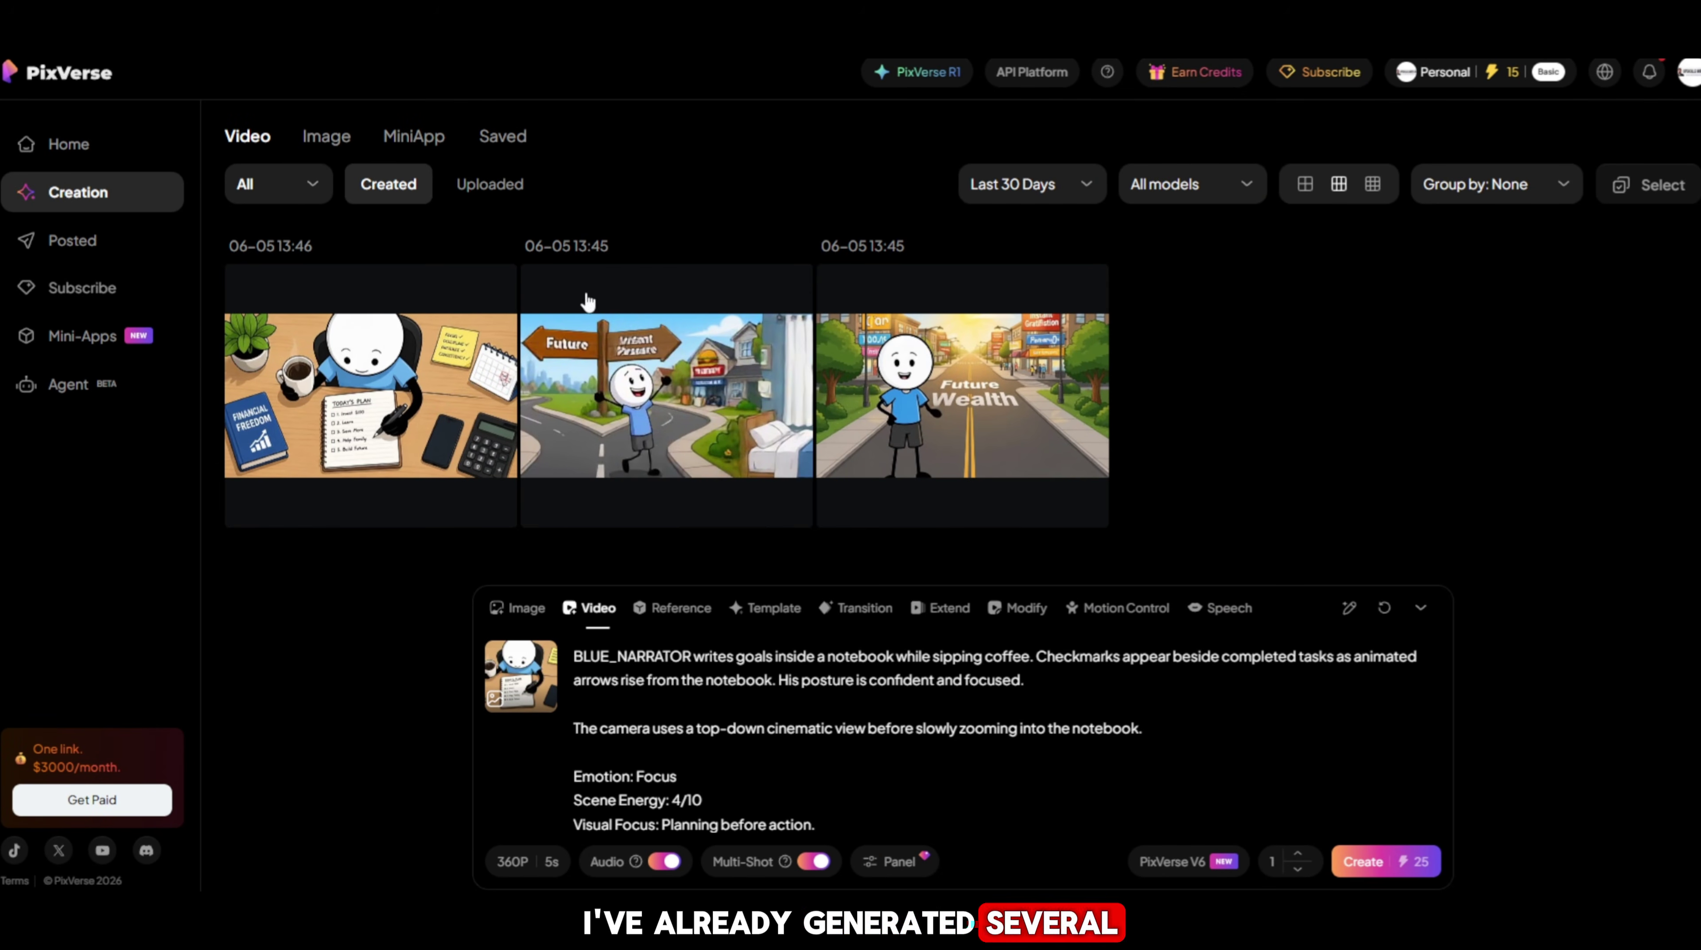
click(635, 387)
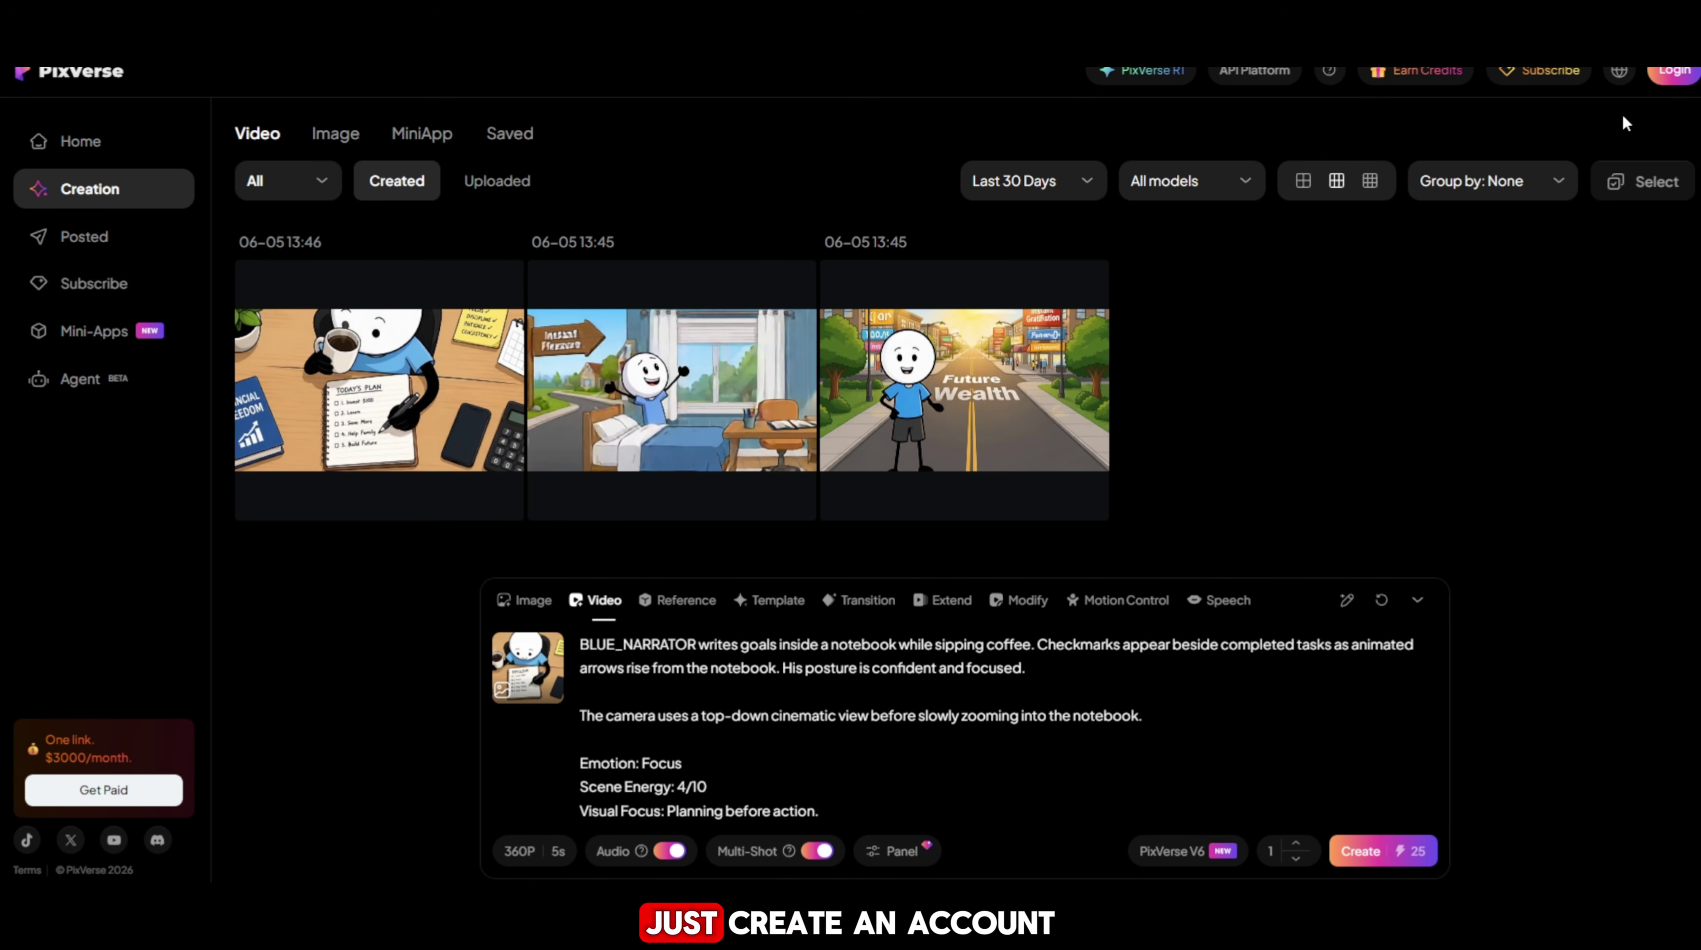
Log in to PixVerse, check the 360P, 16:9 and 5s video settings, and close the reviewed clip
click(1674, 78)
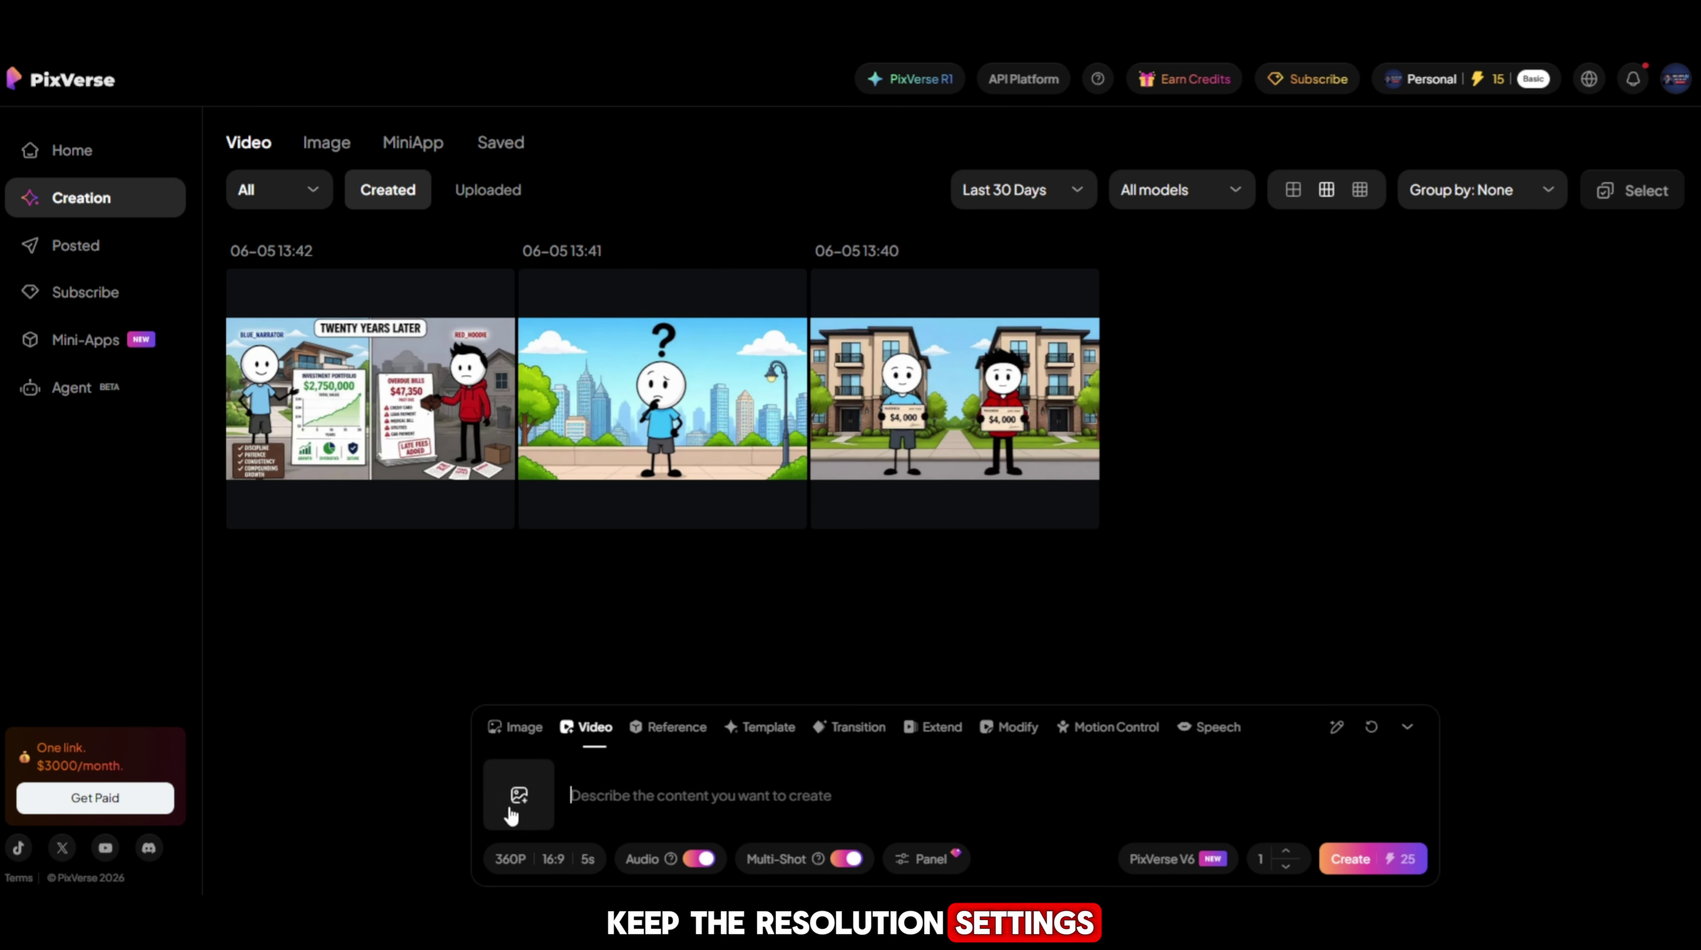
click(513, 862)
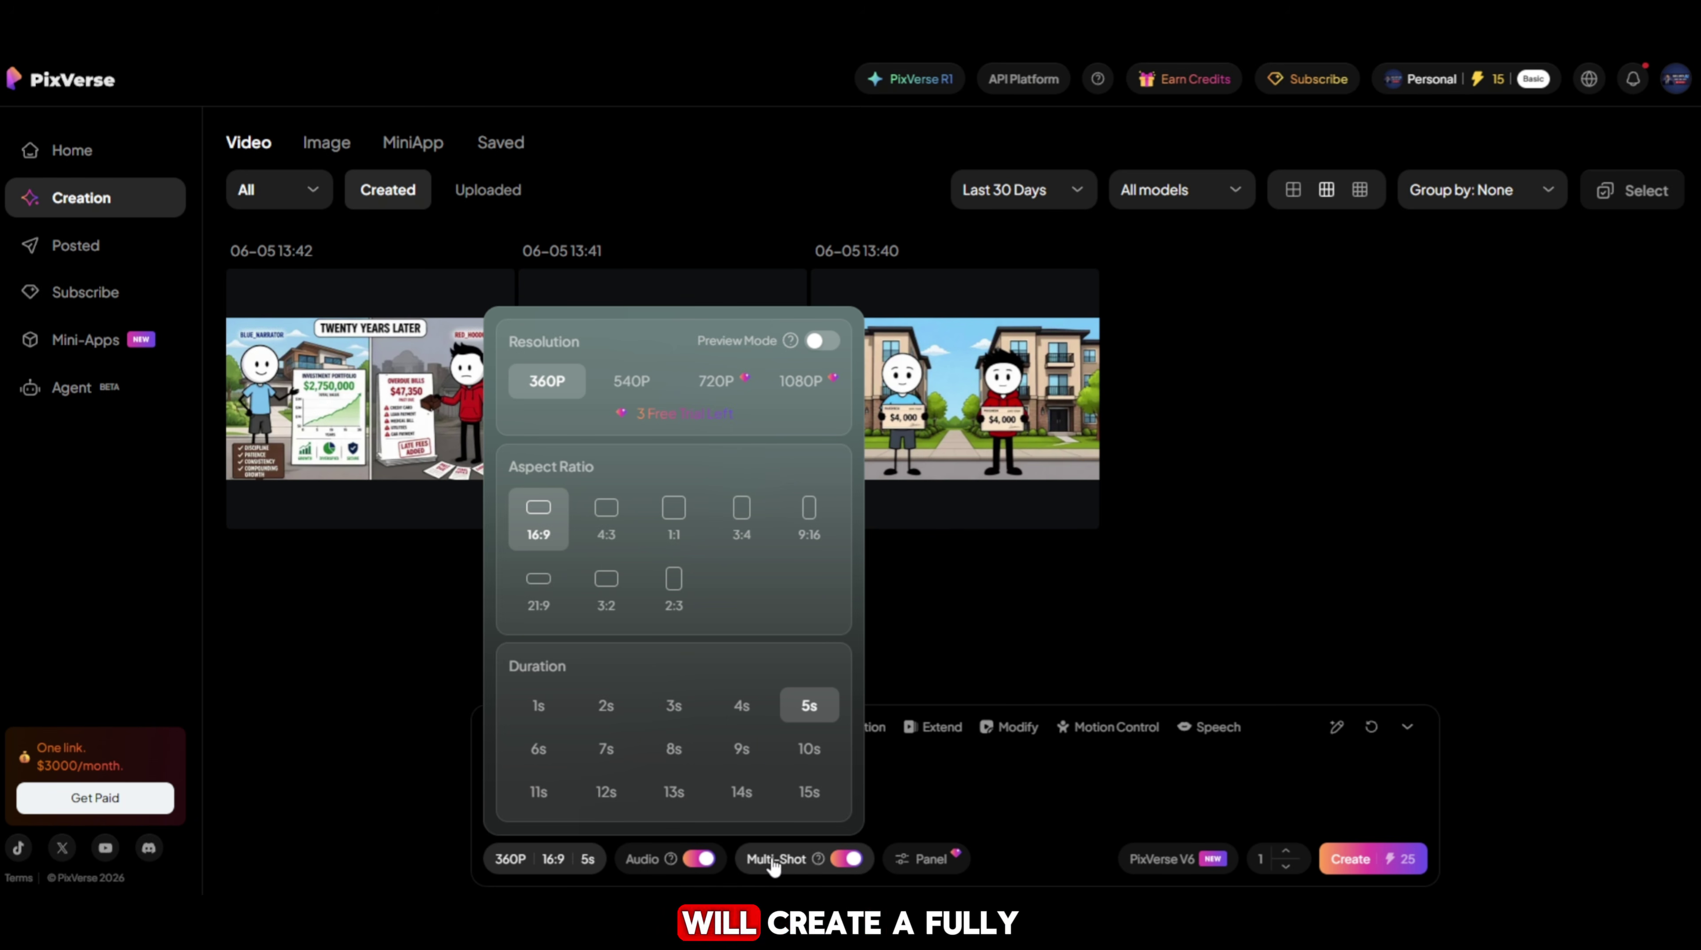
click(1037, 787)
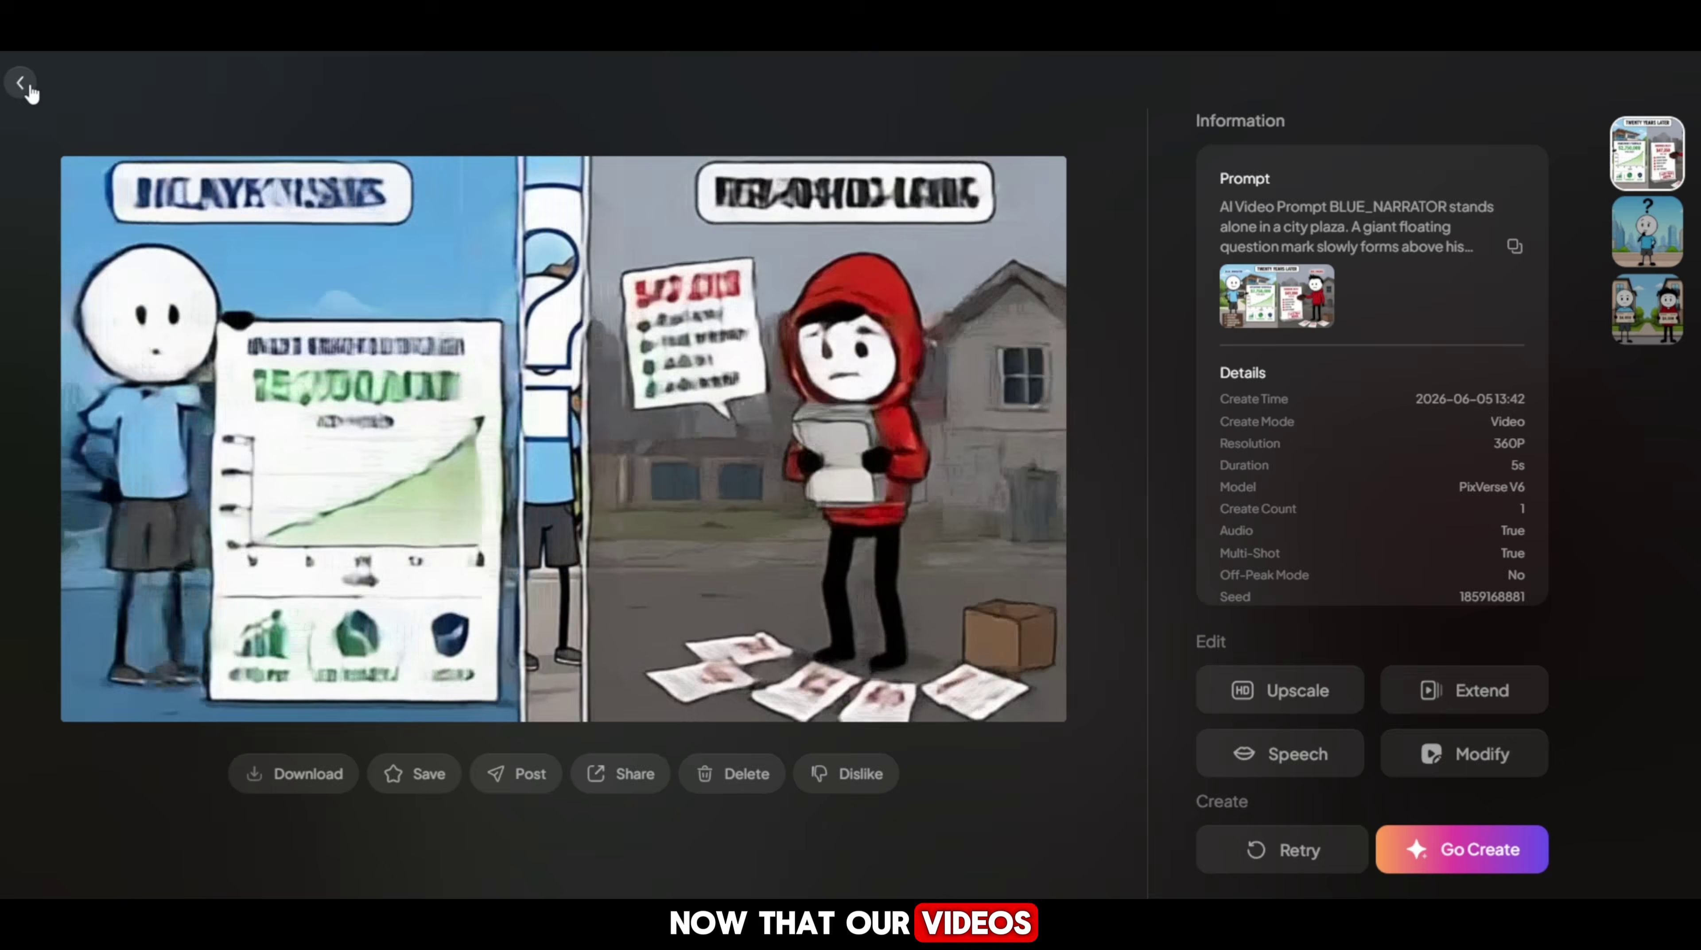
click(20, 83)
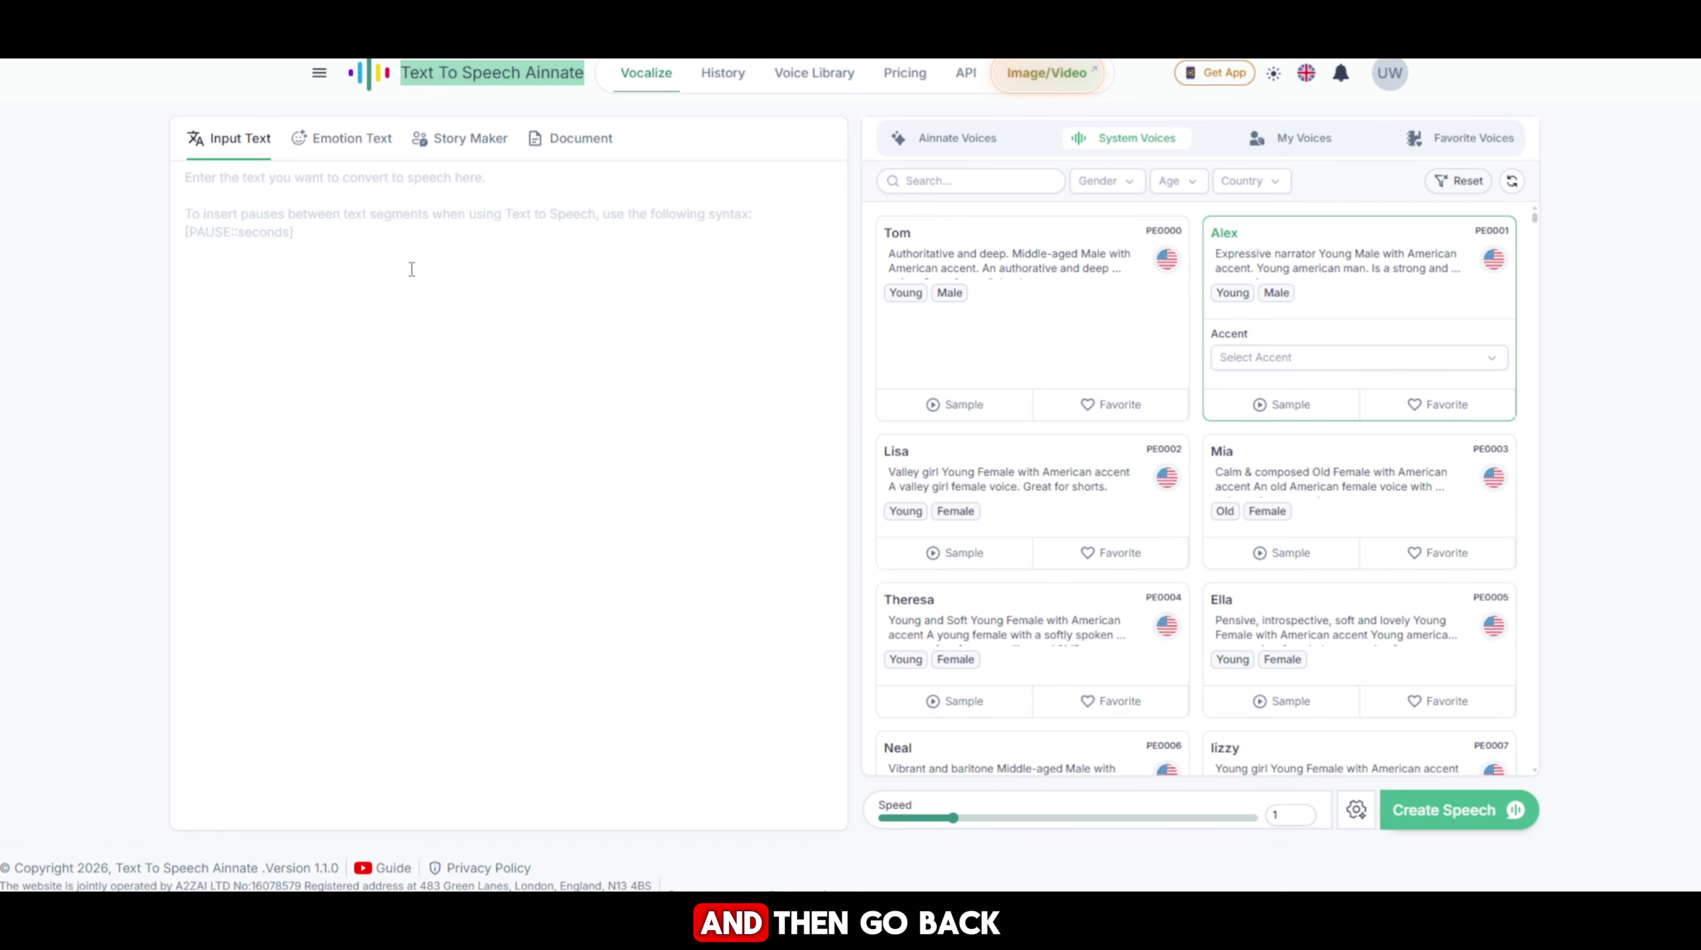
Copy the first two paragraphs of the script's paragraph version from ChatGPT into the Text To Speech Ainnate input text
click(599, 308)
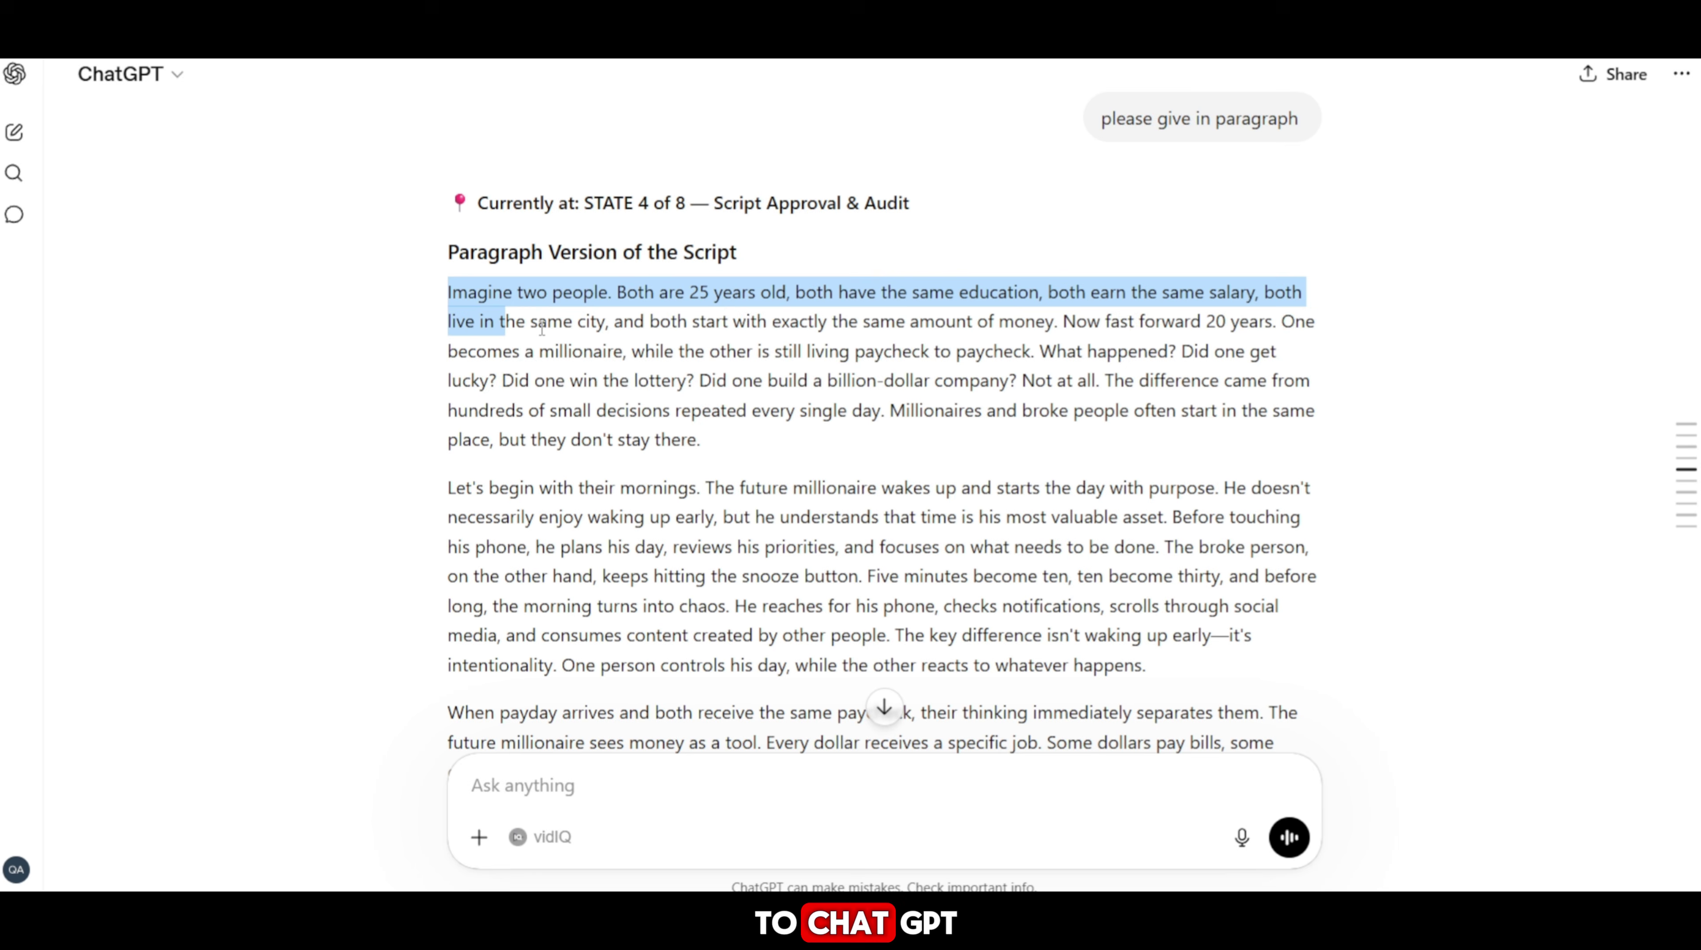
drag(494, 319, 1257, 574)
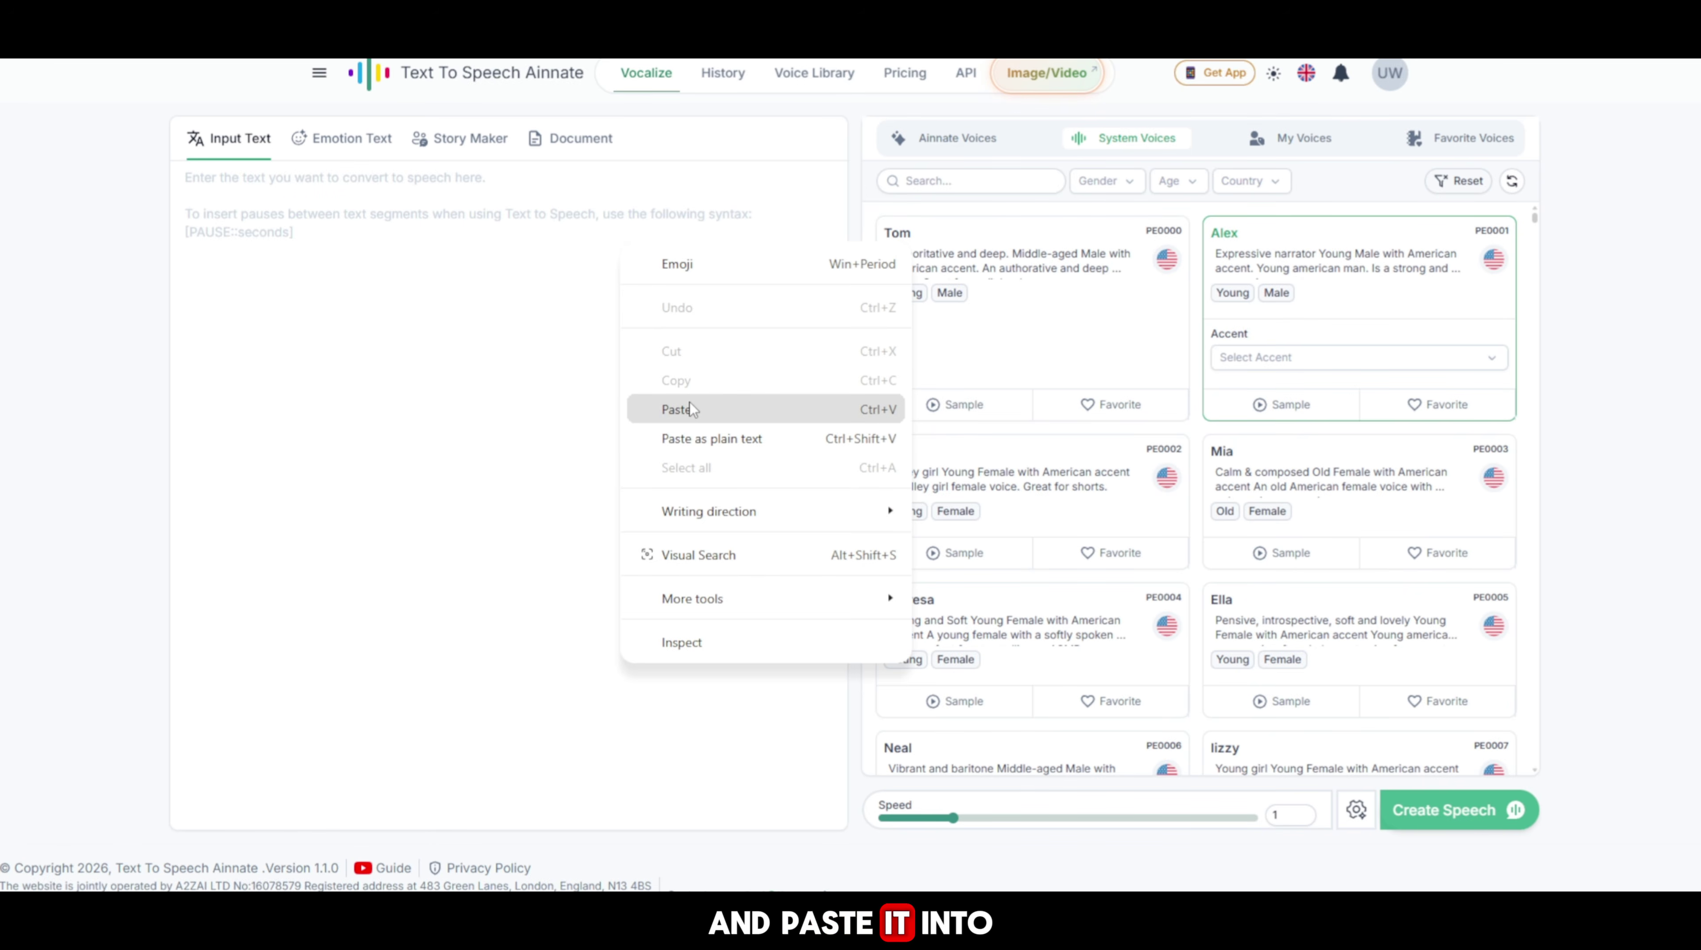
click(684, 406)
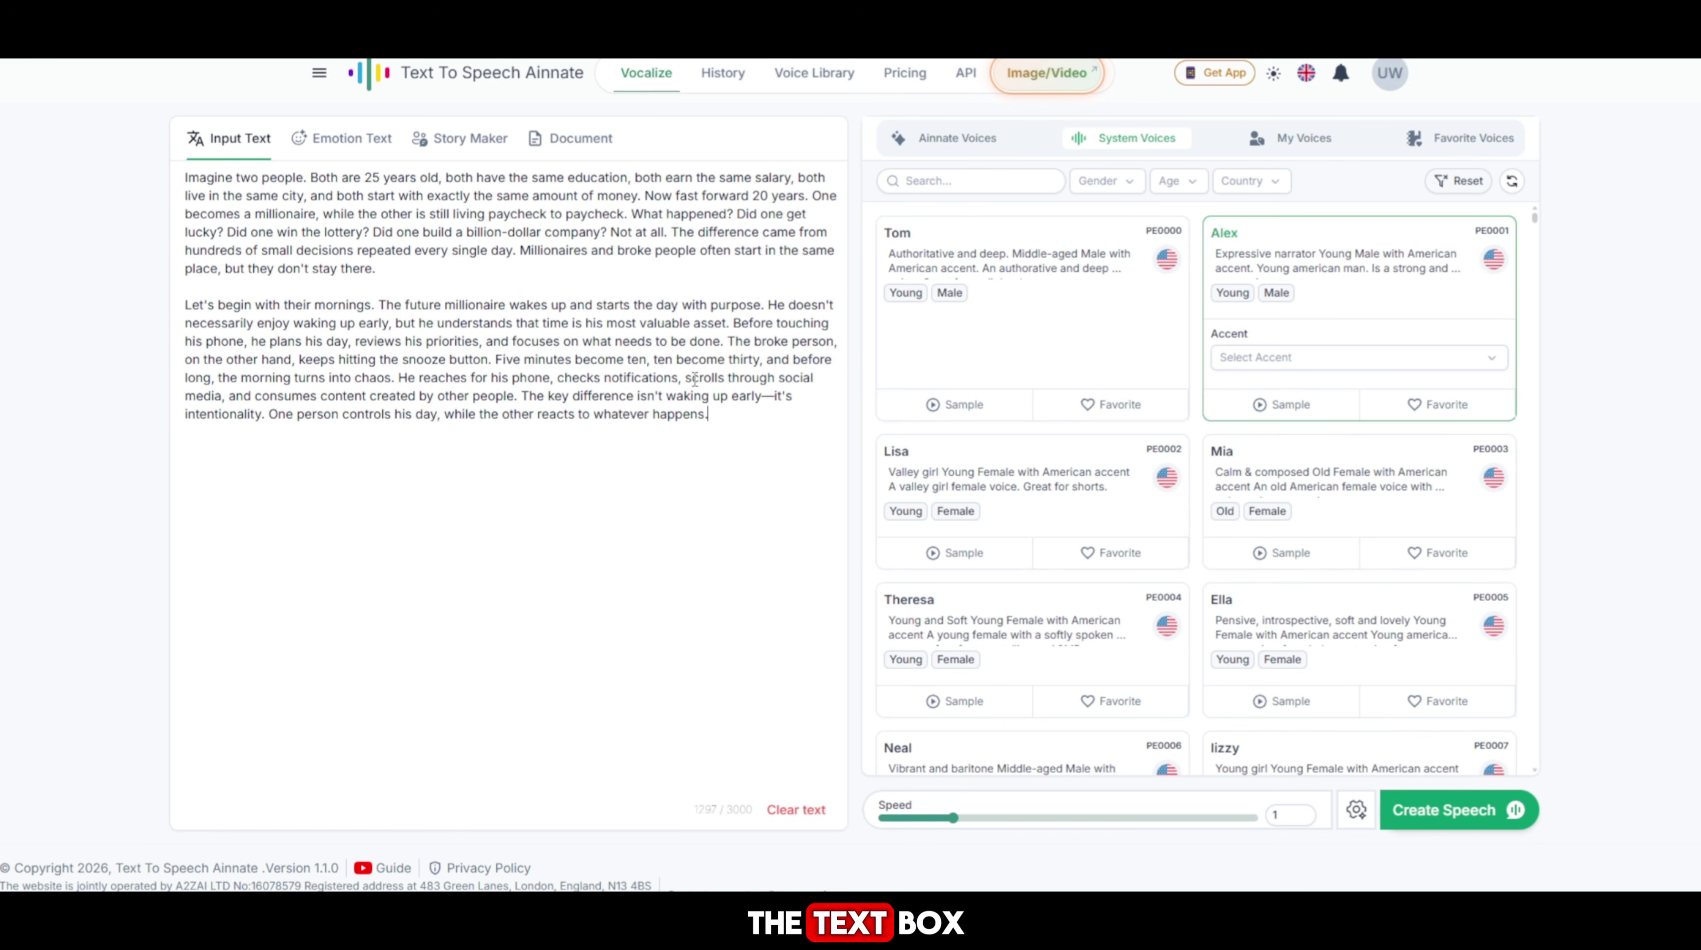
Remove the blank line between the two script paragraphs and create the speech with the Alex voice
click(207, 288)
key(BackSpace)
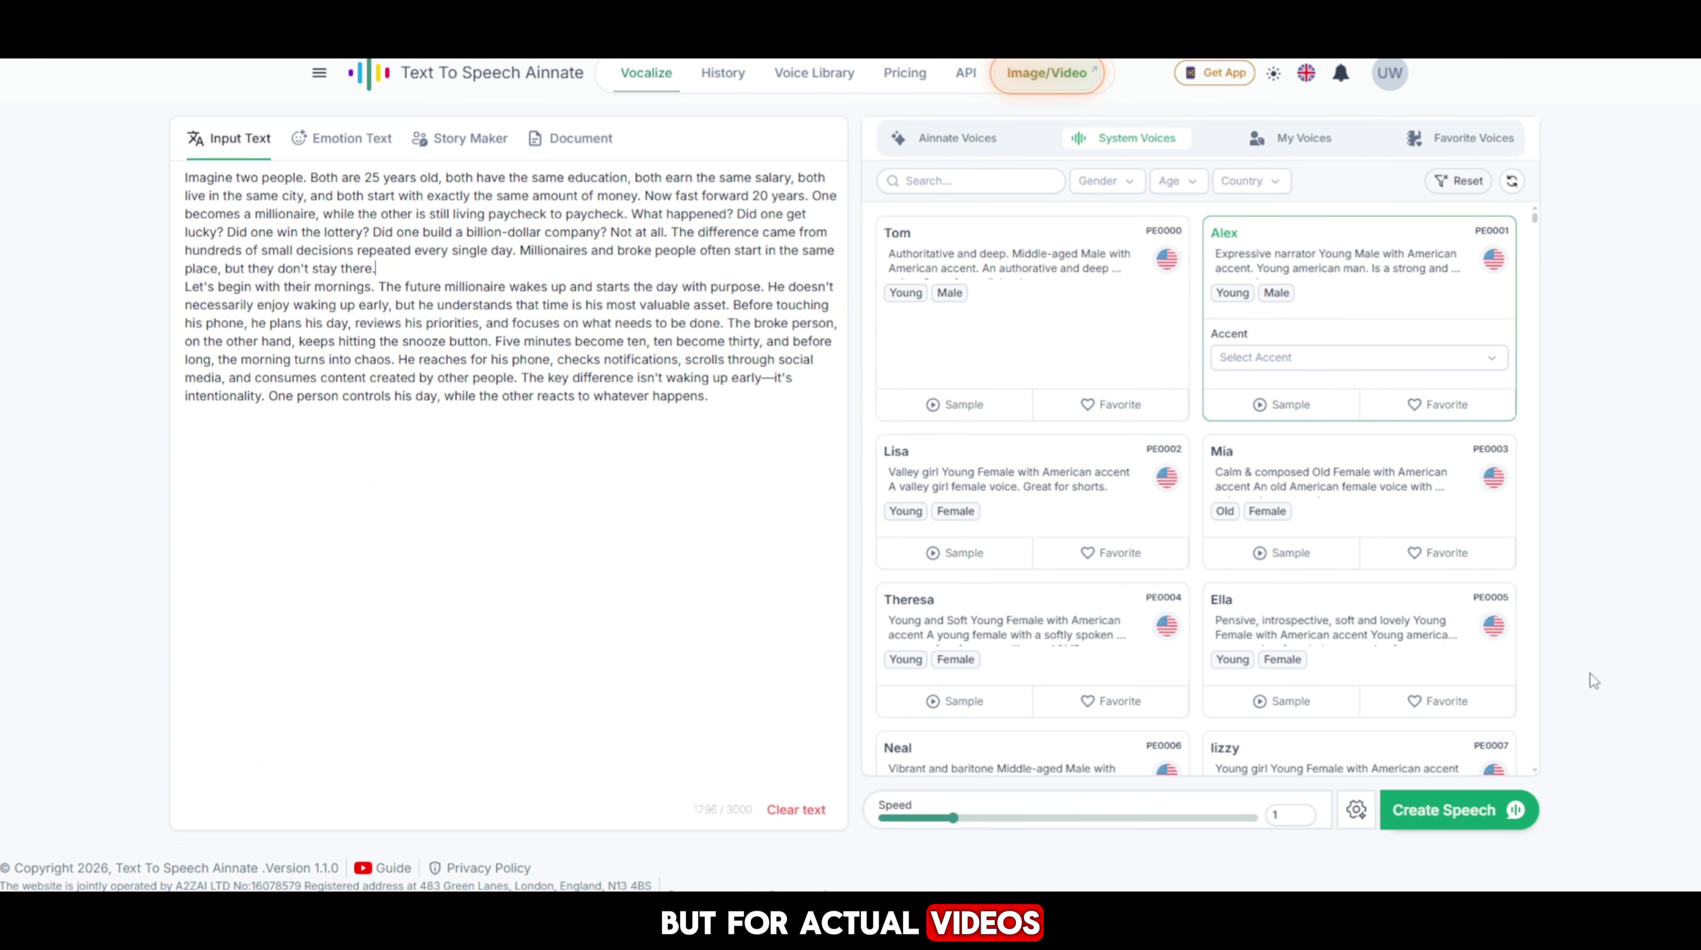
click(1448, 825)
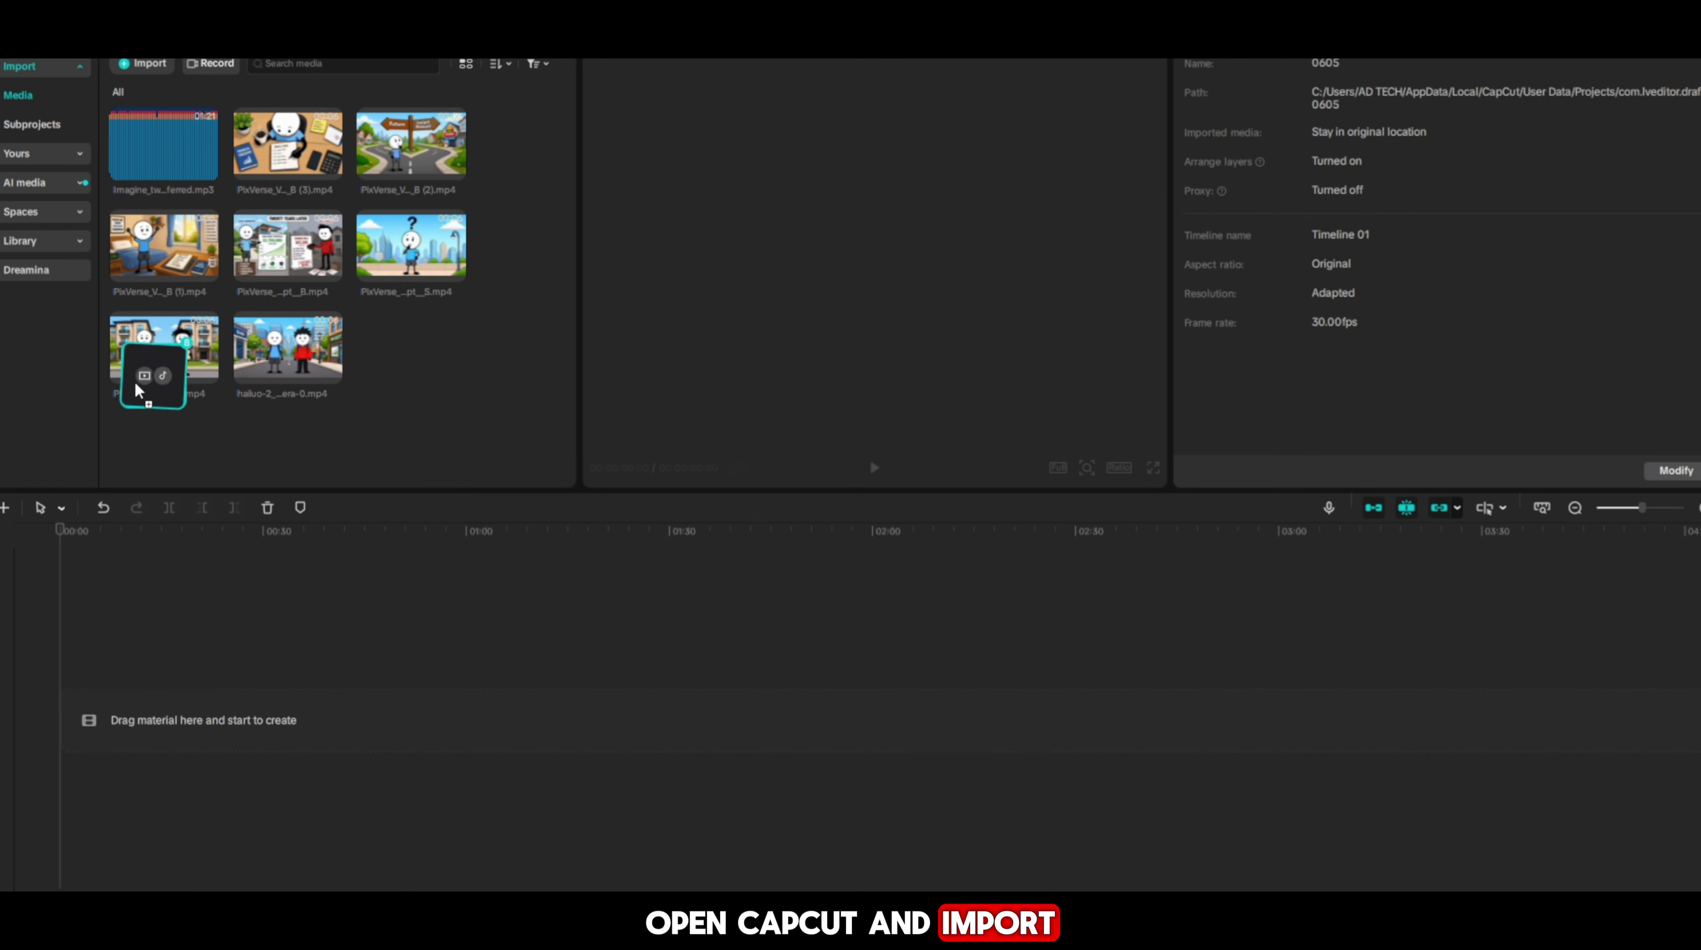
Switch to CapCut and place the voiceover on the timeline, with the Hailuo street clip and the $4,000 paycheck clip above it
drag(118, 168, 152, 686)
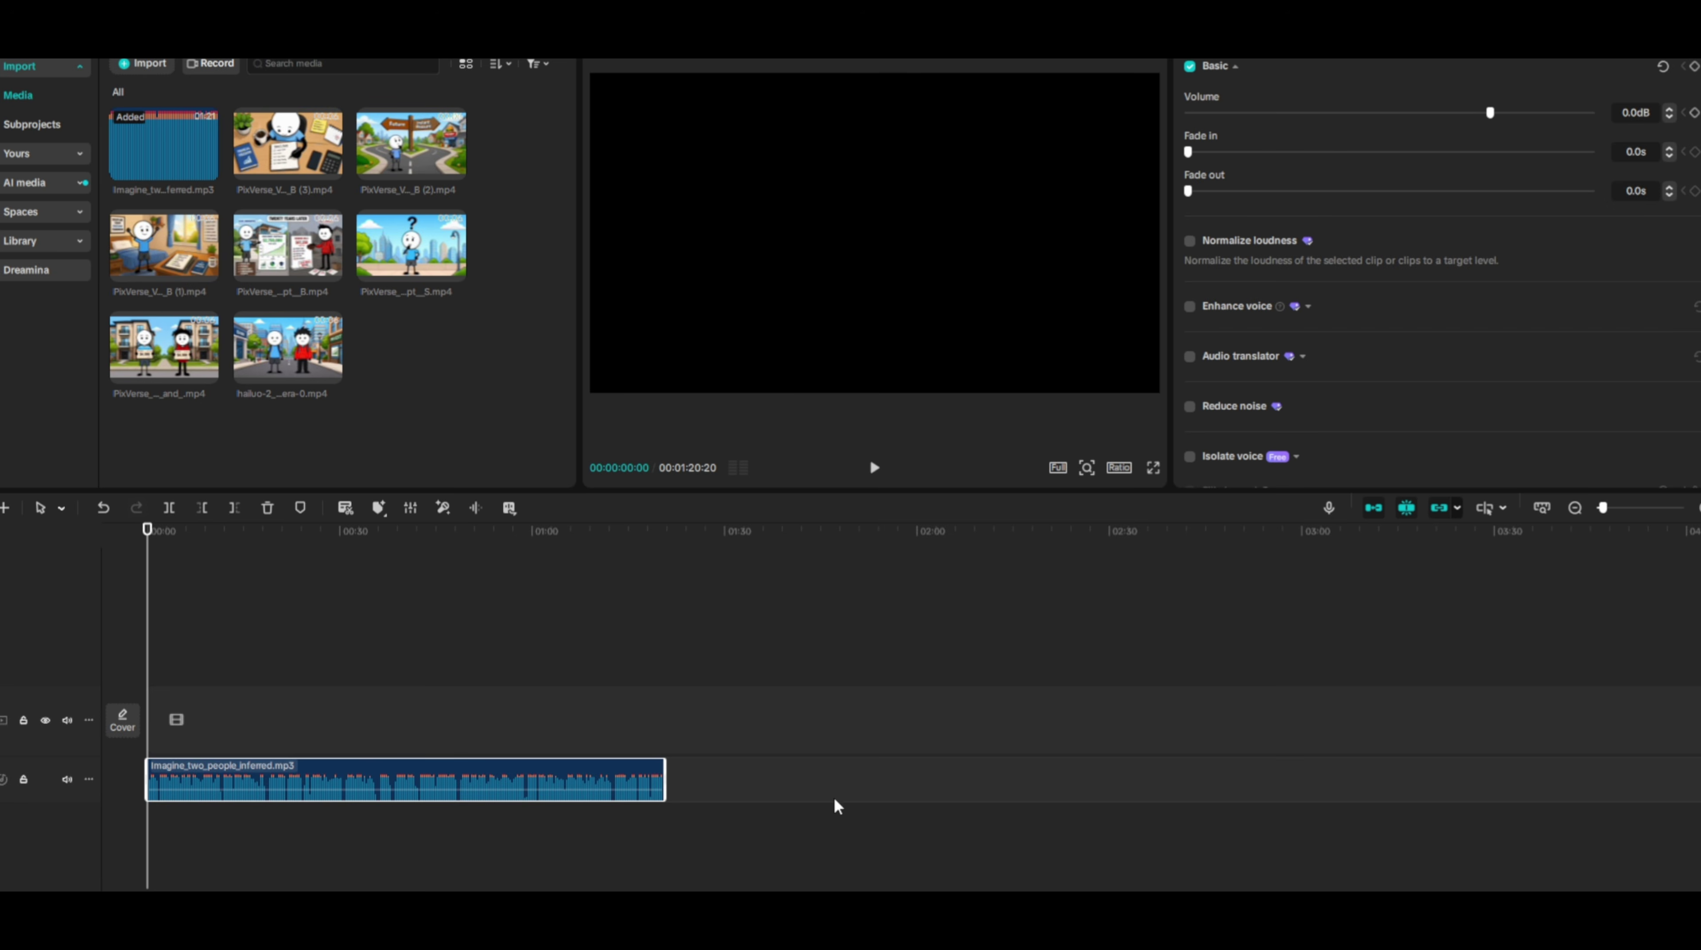
drag(1603, 508, 1610, 510)
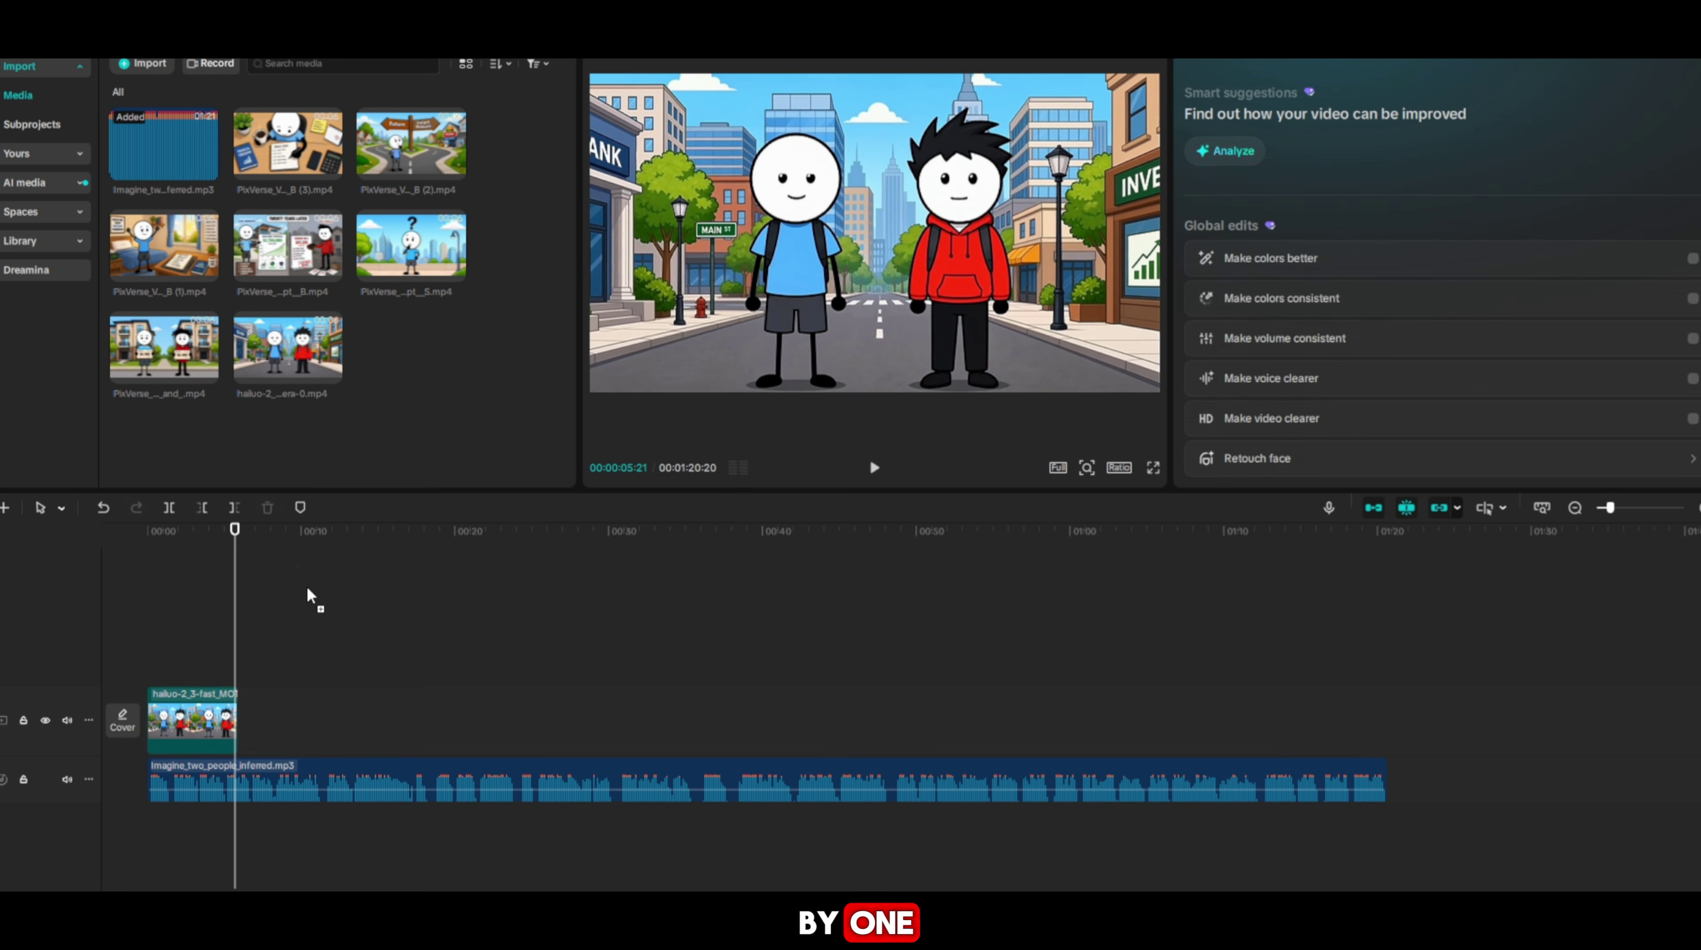
drag(307, 588, 333, 705)
key(space)
Append the question mark, Twenty Years Later, bedroom, crossroads and notebook clips to the video track in script order, previewing each
drag(410, 246, 399, 737)
key(space)
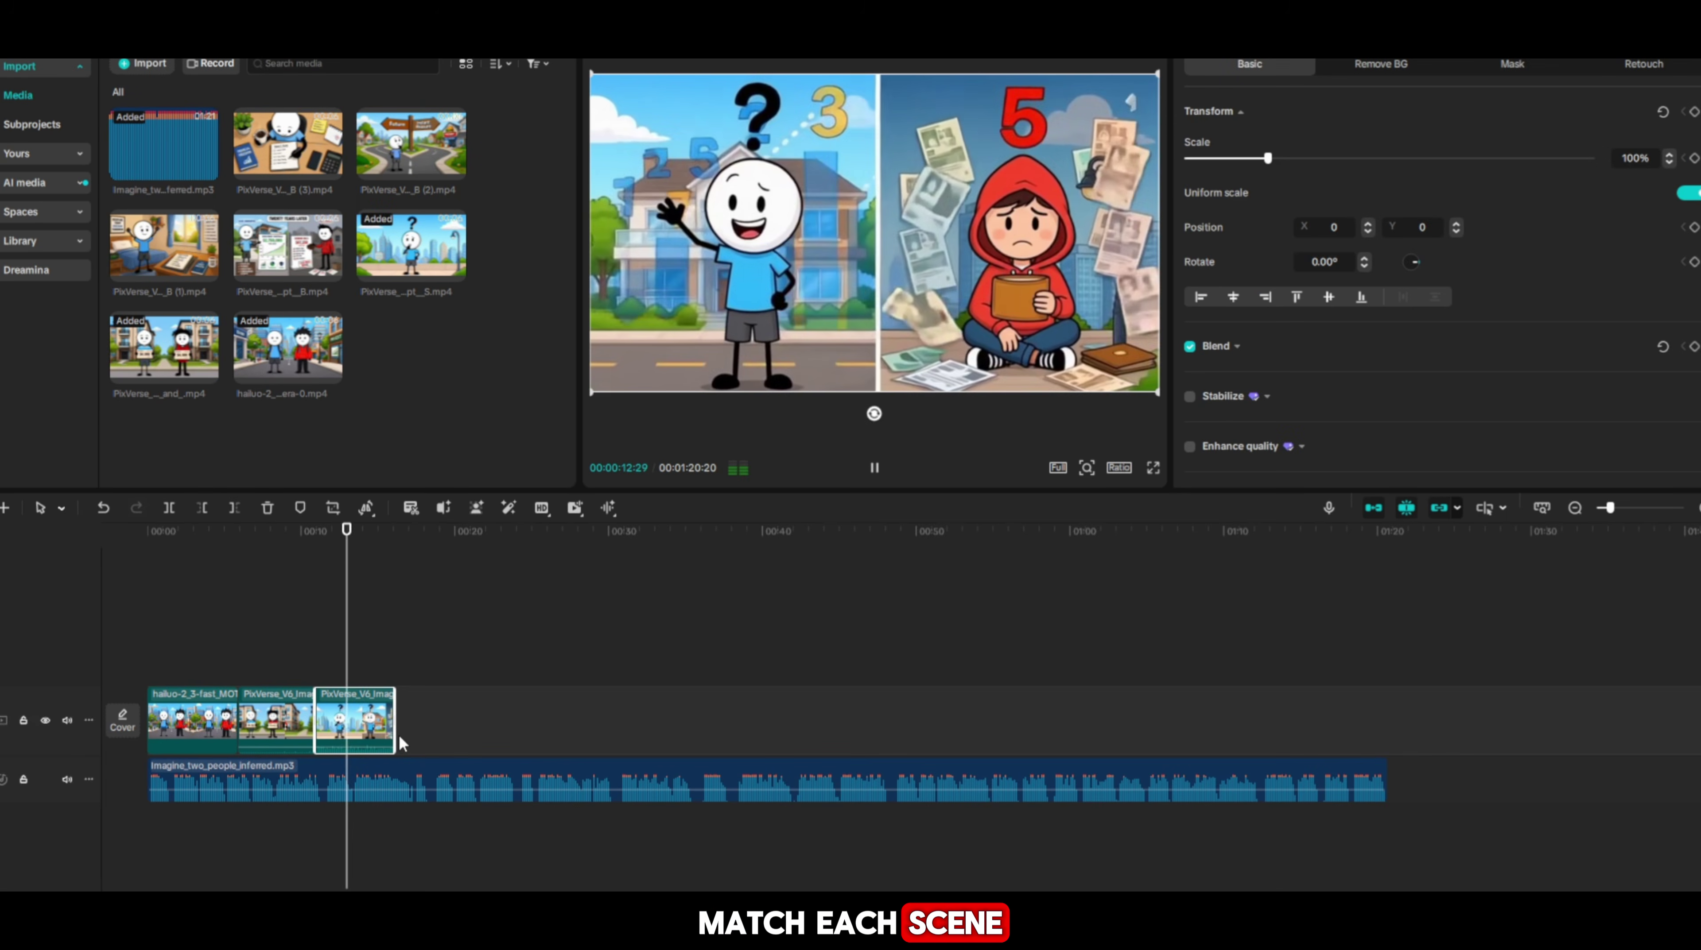
drag(286, 260, 474, 729)
key(space)
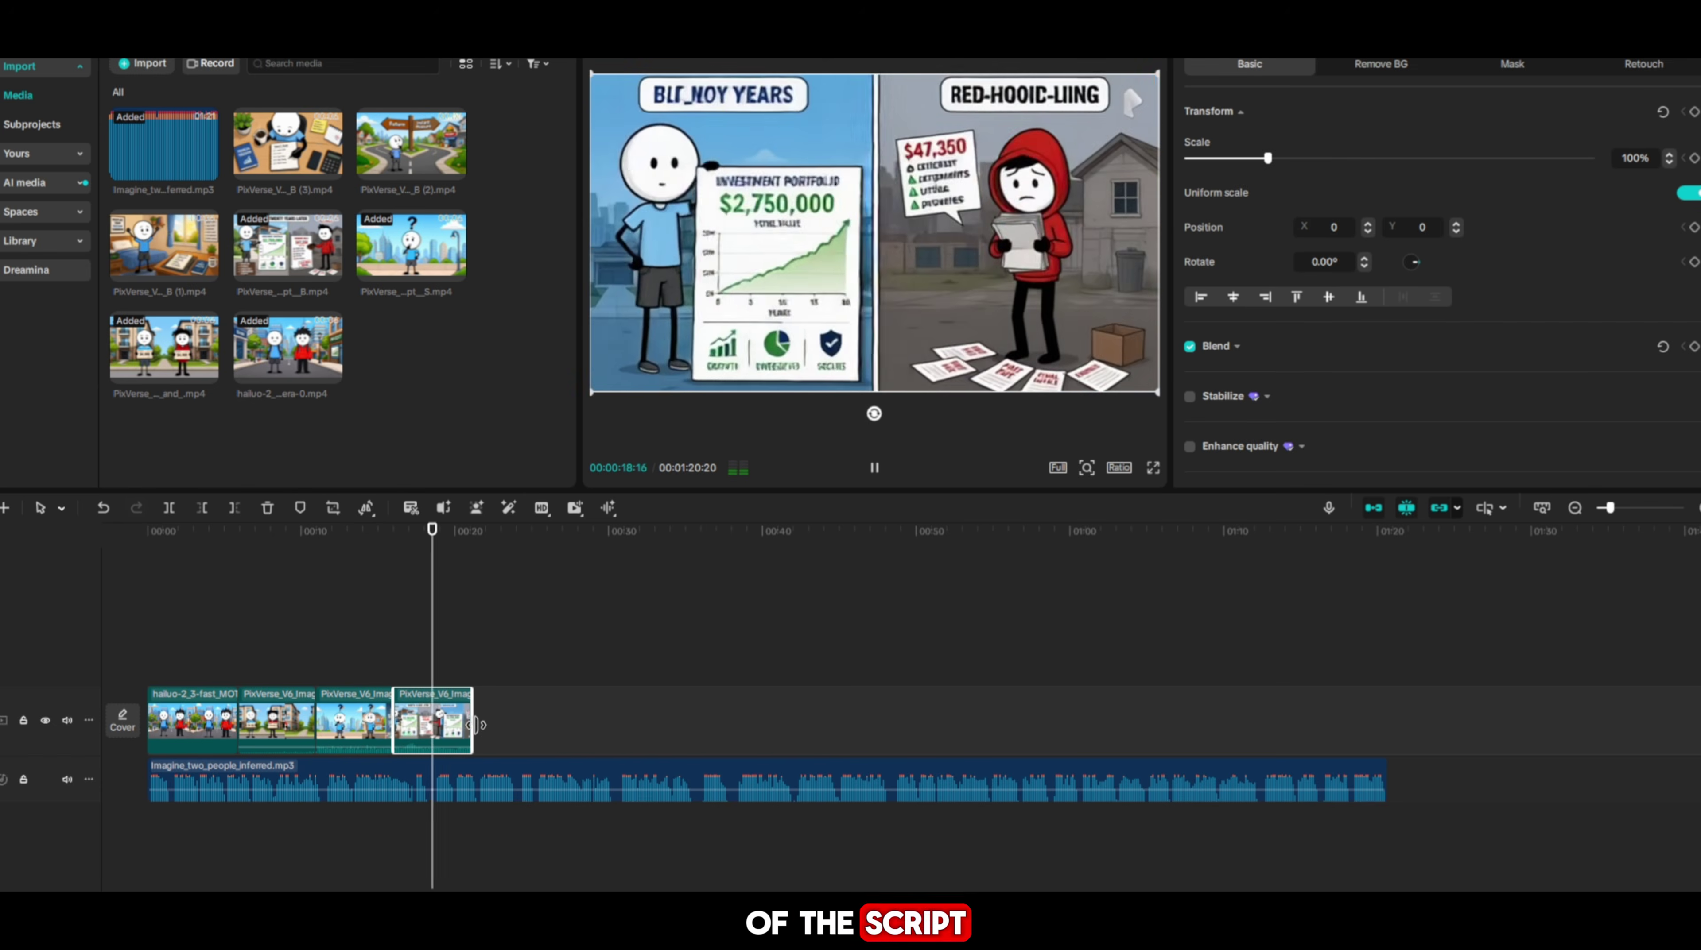
drag(164, 246, 599, 729)
key(space)
drag(411, 145, 648, 710)
key(space)
drag(288, 145, 765, 699)
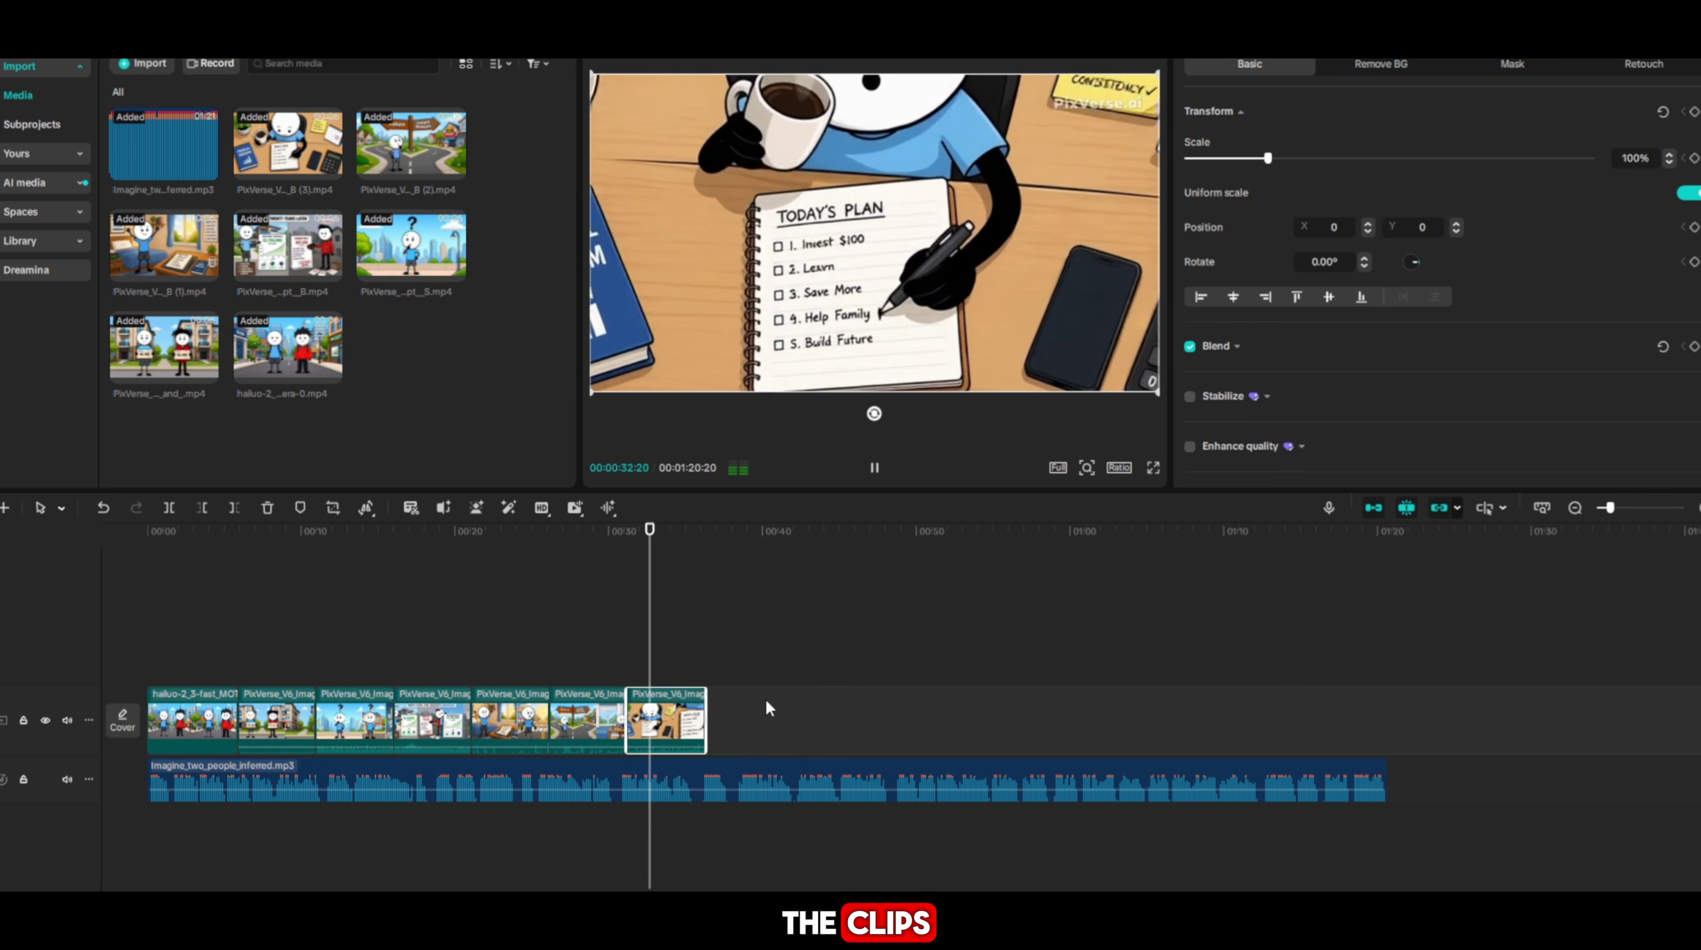
key(space)
Trim the voiceover to the end of the last video clip and set its volume to 6.3 dB
click(1375, 770)
drag(1385, 772, 703, 772)
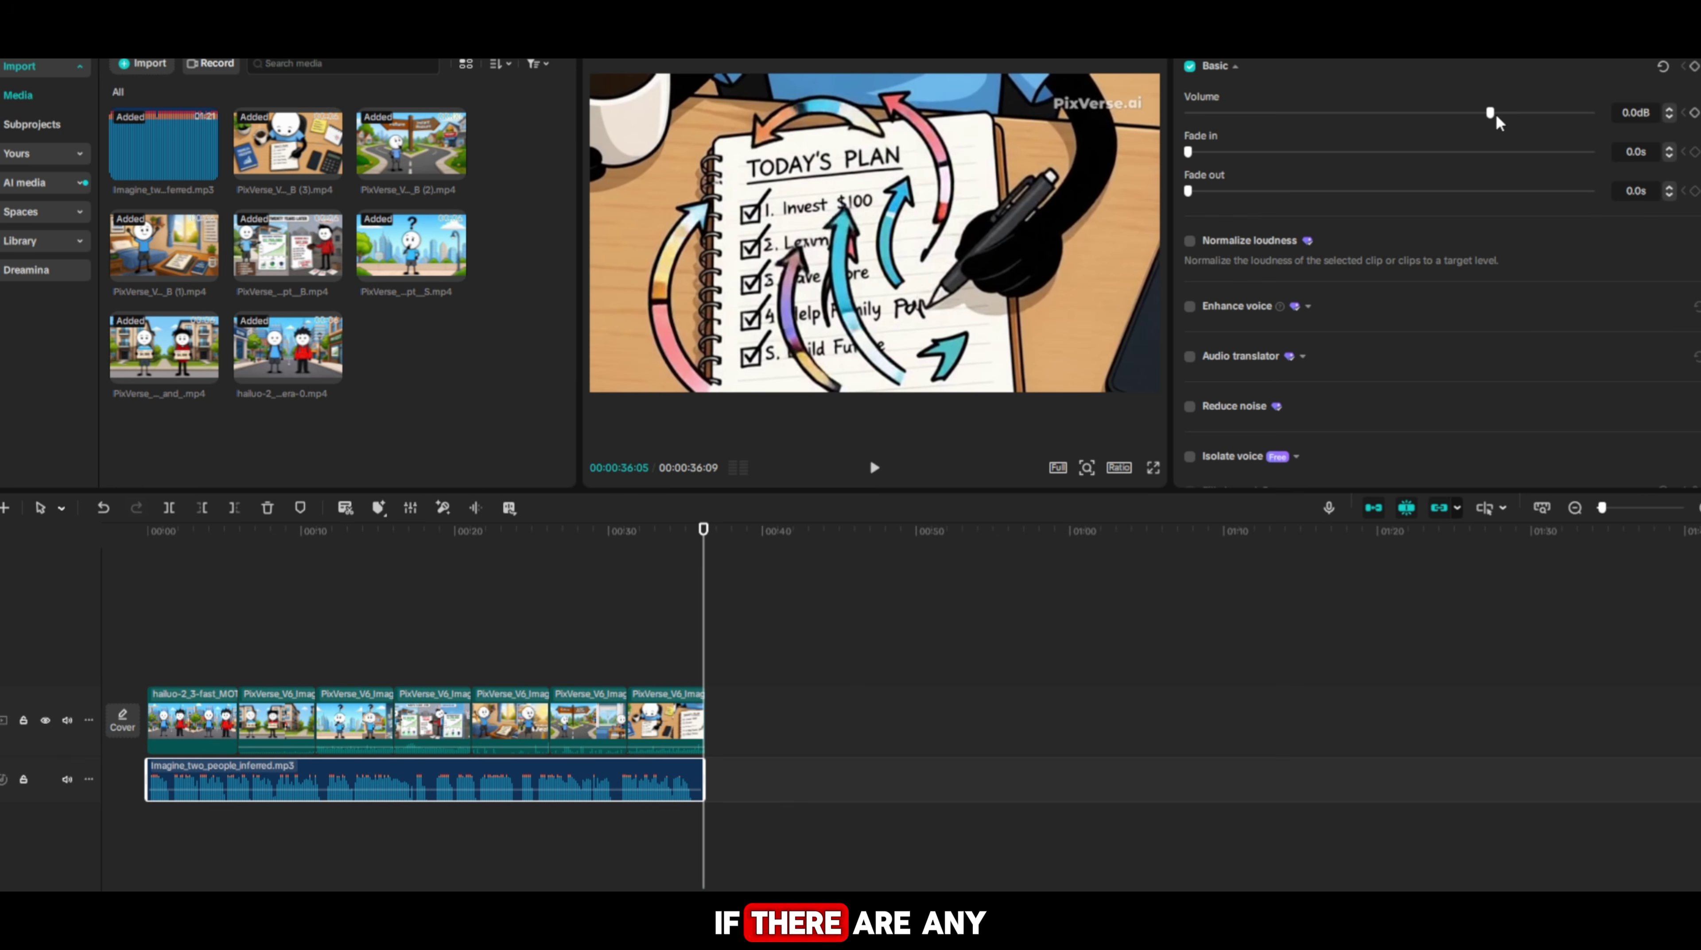
drag(1516, 126, 1521, 127)
Search the transitions for "black" and apply Black Fade between all the video clips
click(229, 41)
click(183, 64)
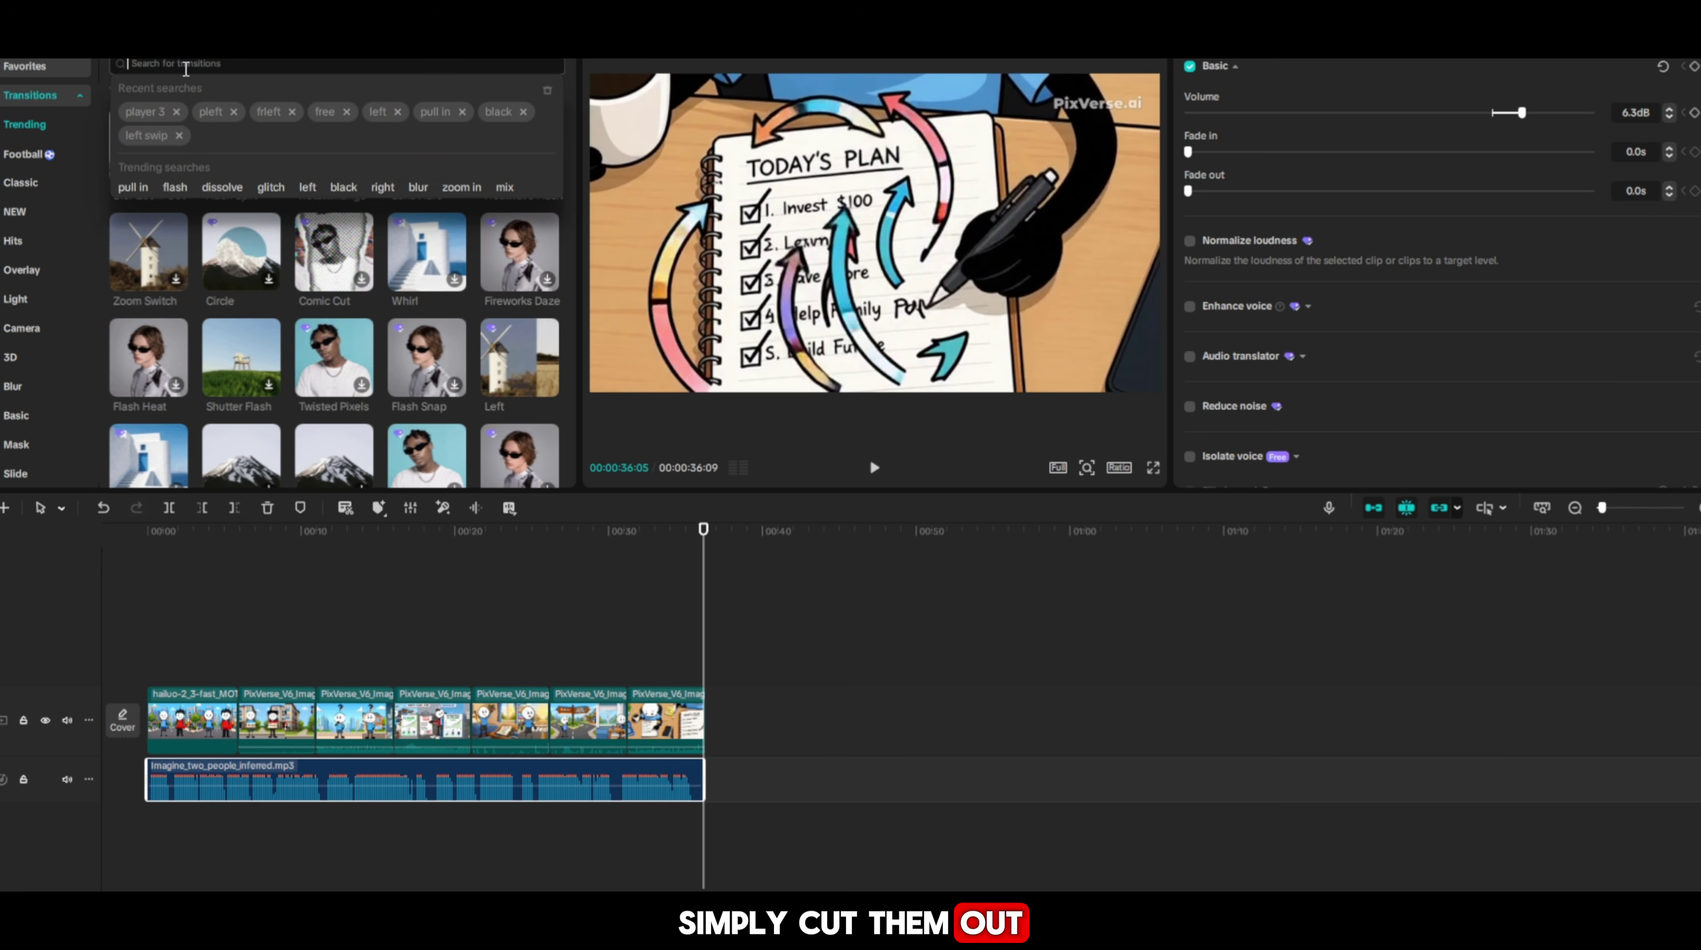
text(black)
key(Return)
drag(150, 125, 324, 686)
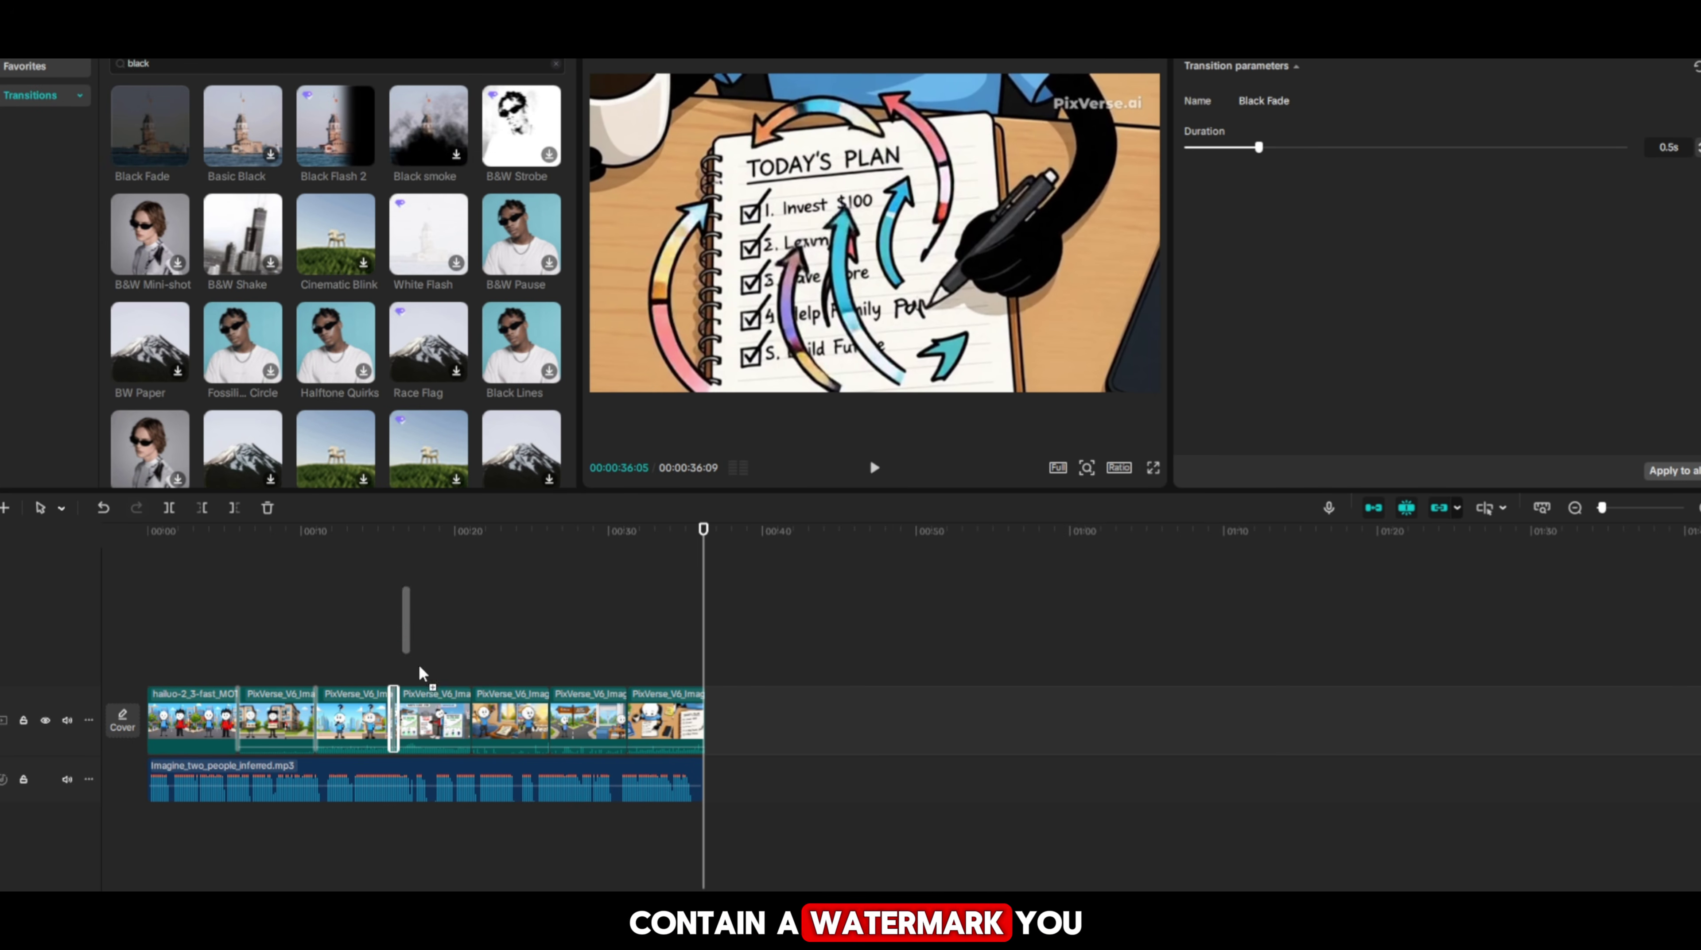
drag(533, 686, 622, 686)
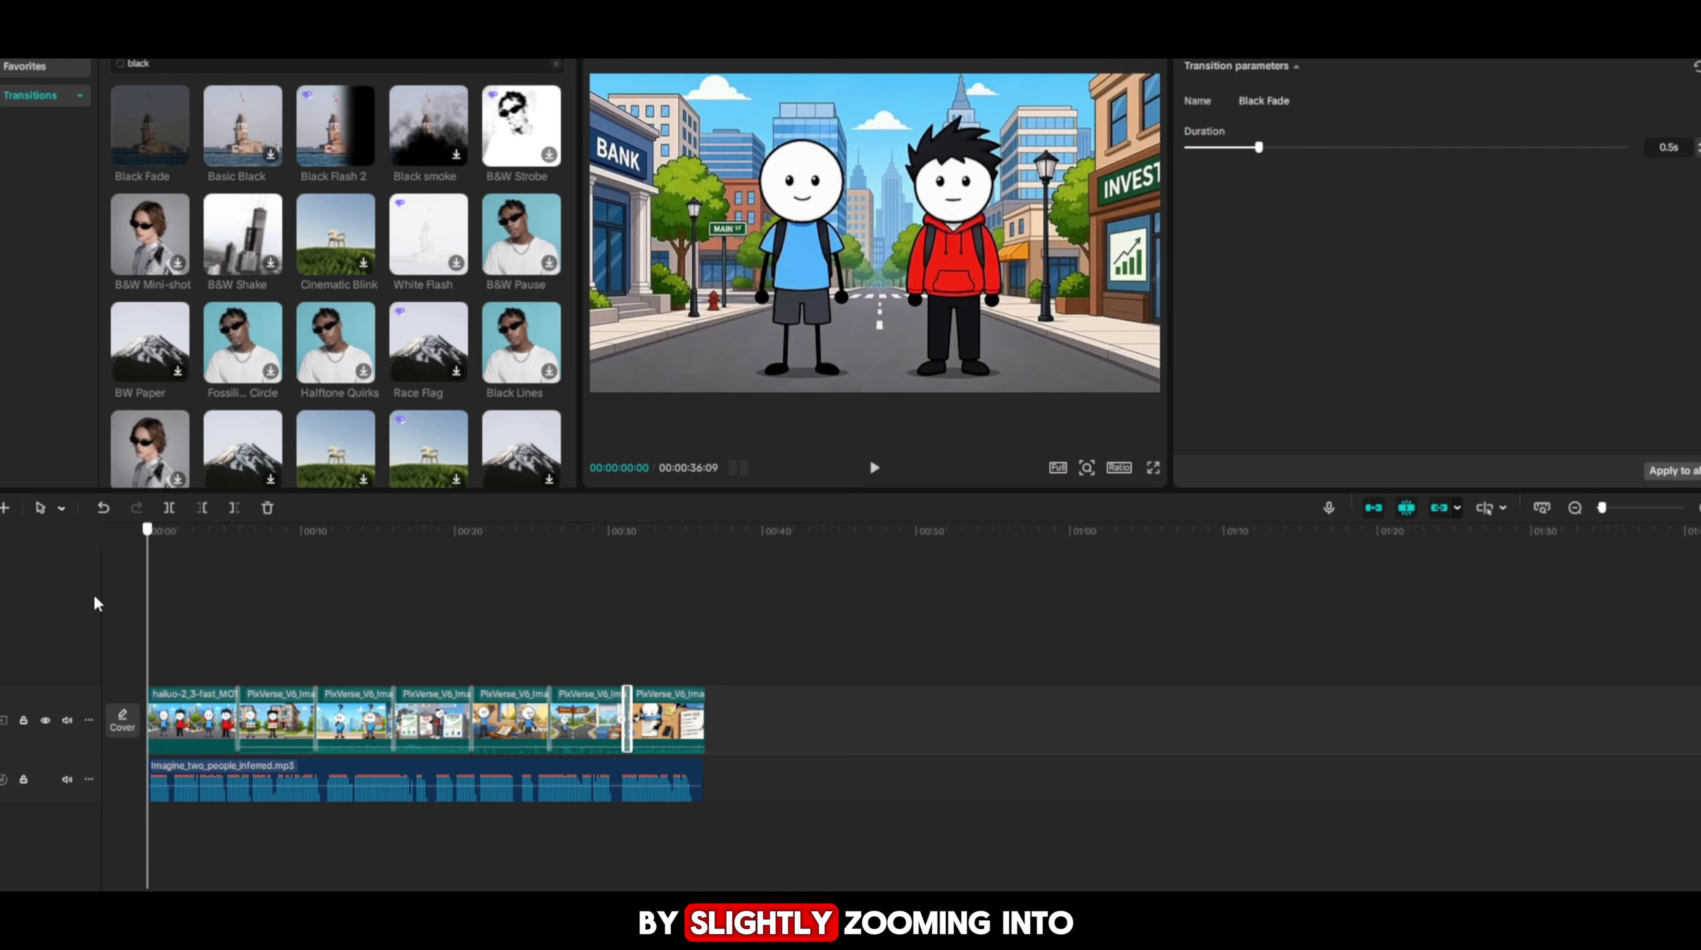
Scale up the selected PixVerse clips slightly to crop the watermark out of the frame
click(807, 723)
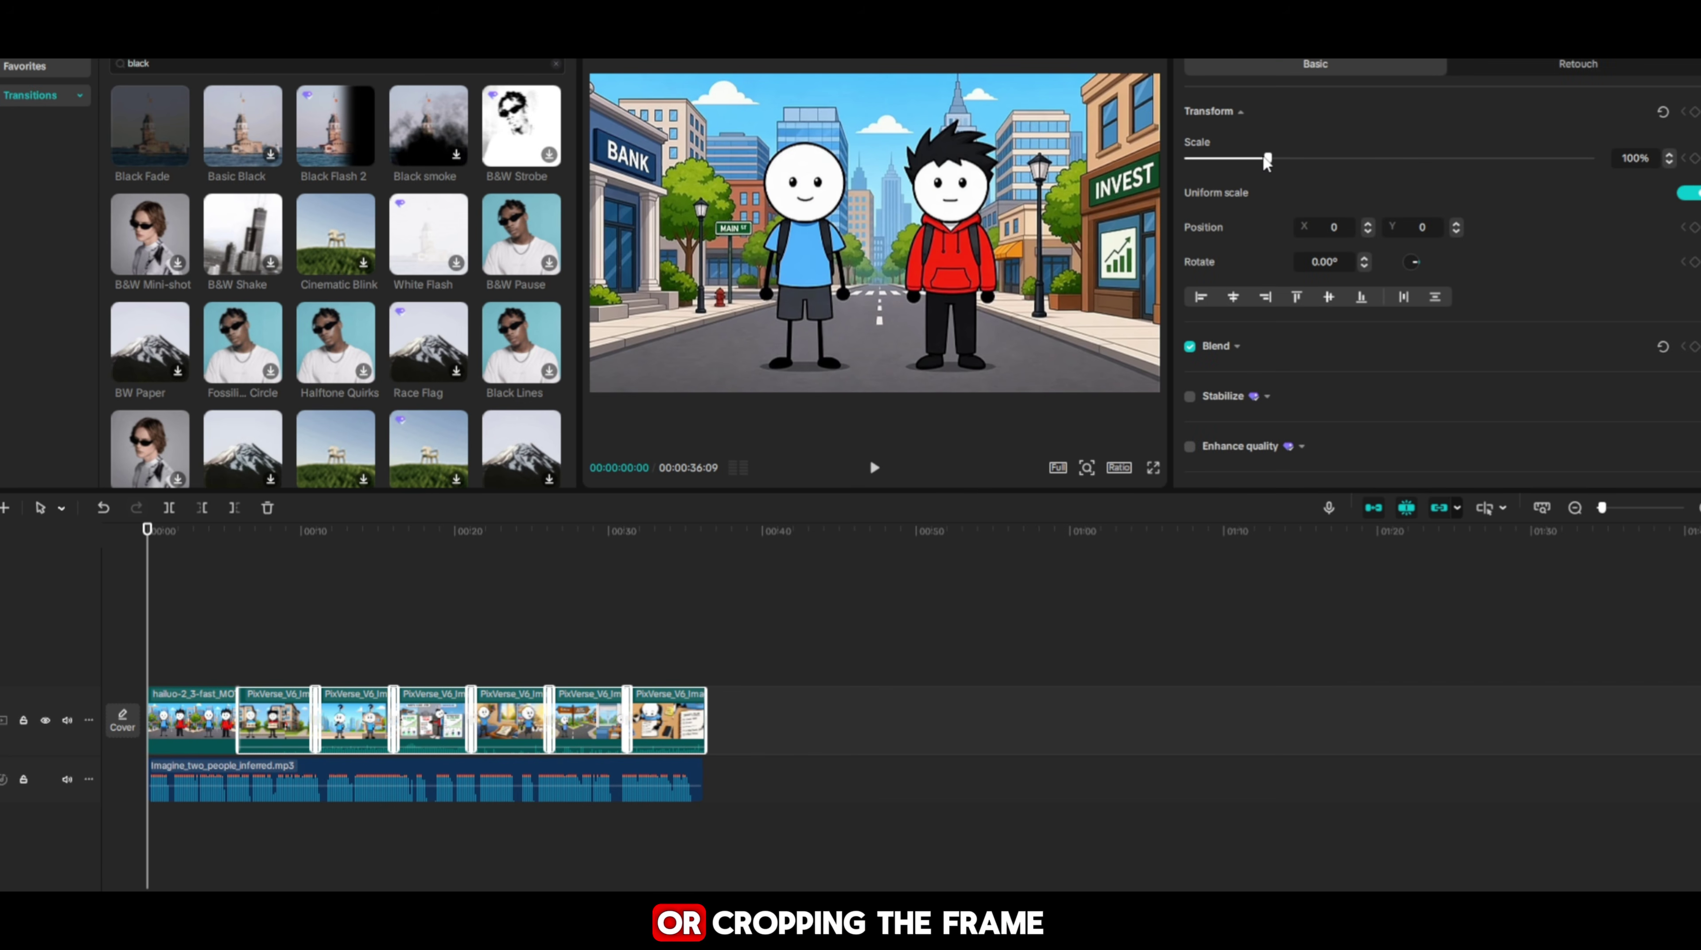
drag(1264, 158, 1279, 157)
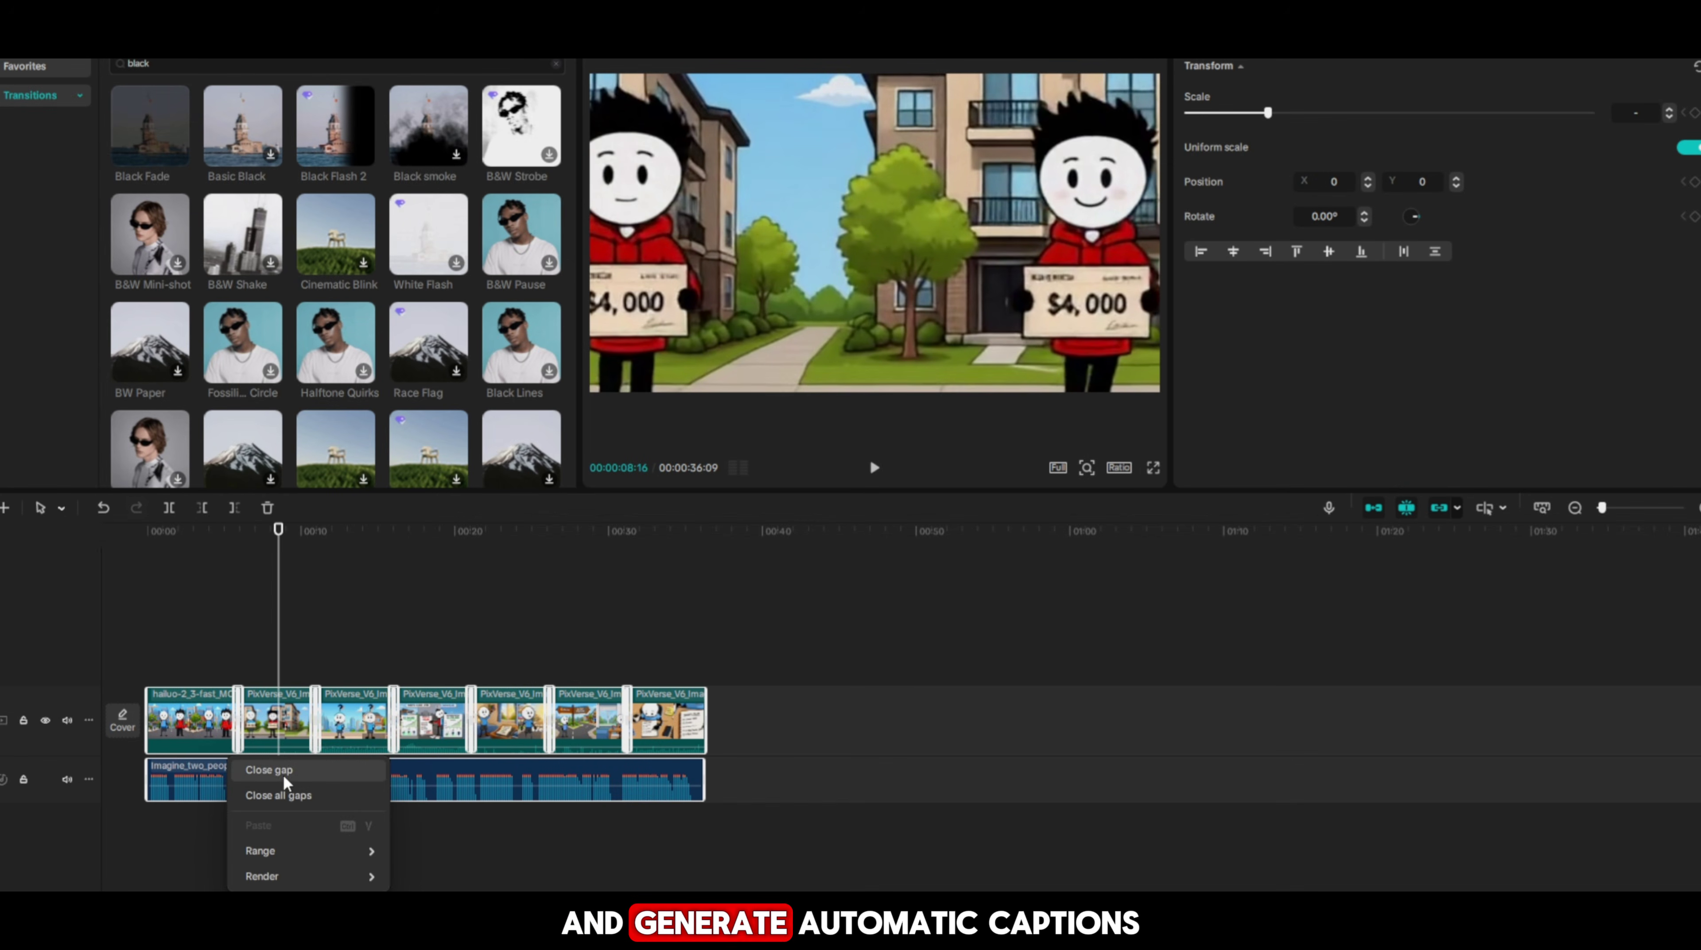
Combine all the video clips and the voiceover on the timeline into one compound clip
drag(856, 663, 182, 842)
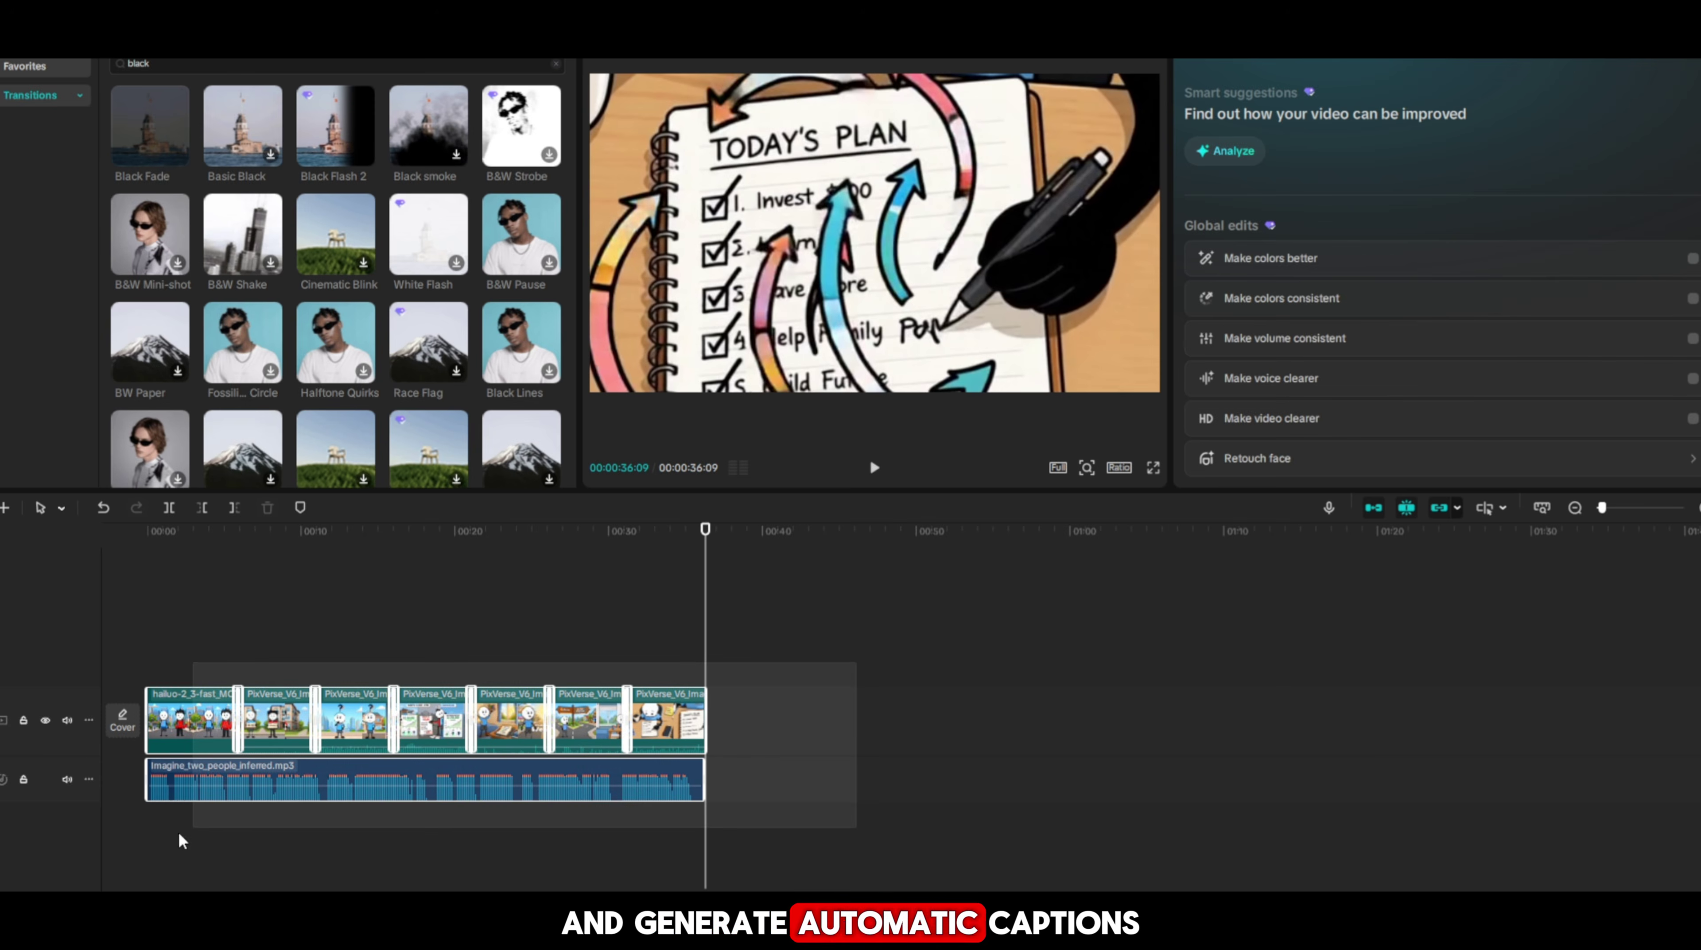
key(alt+g)
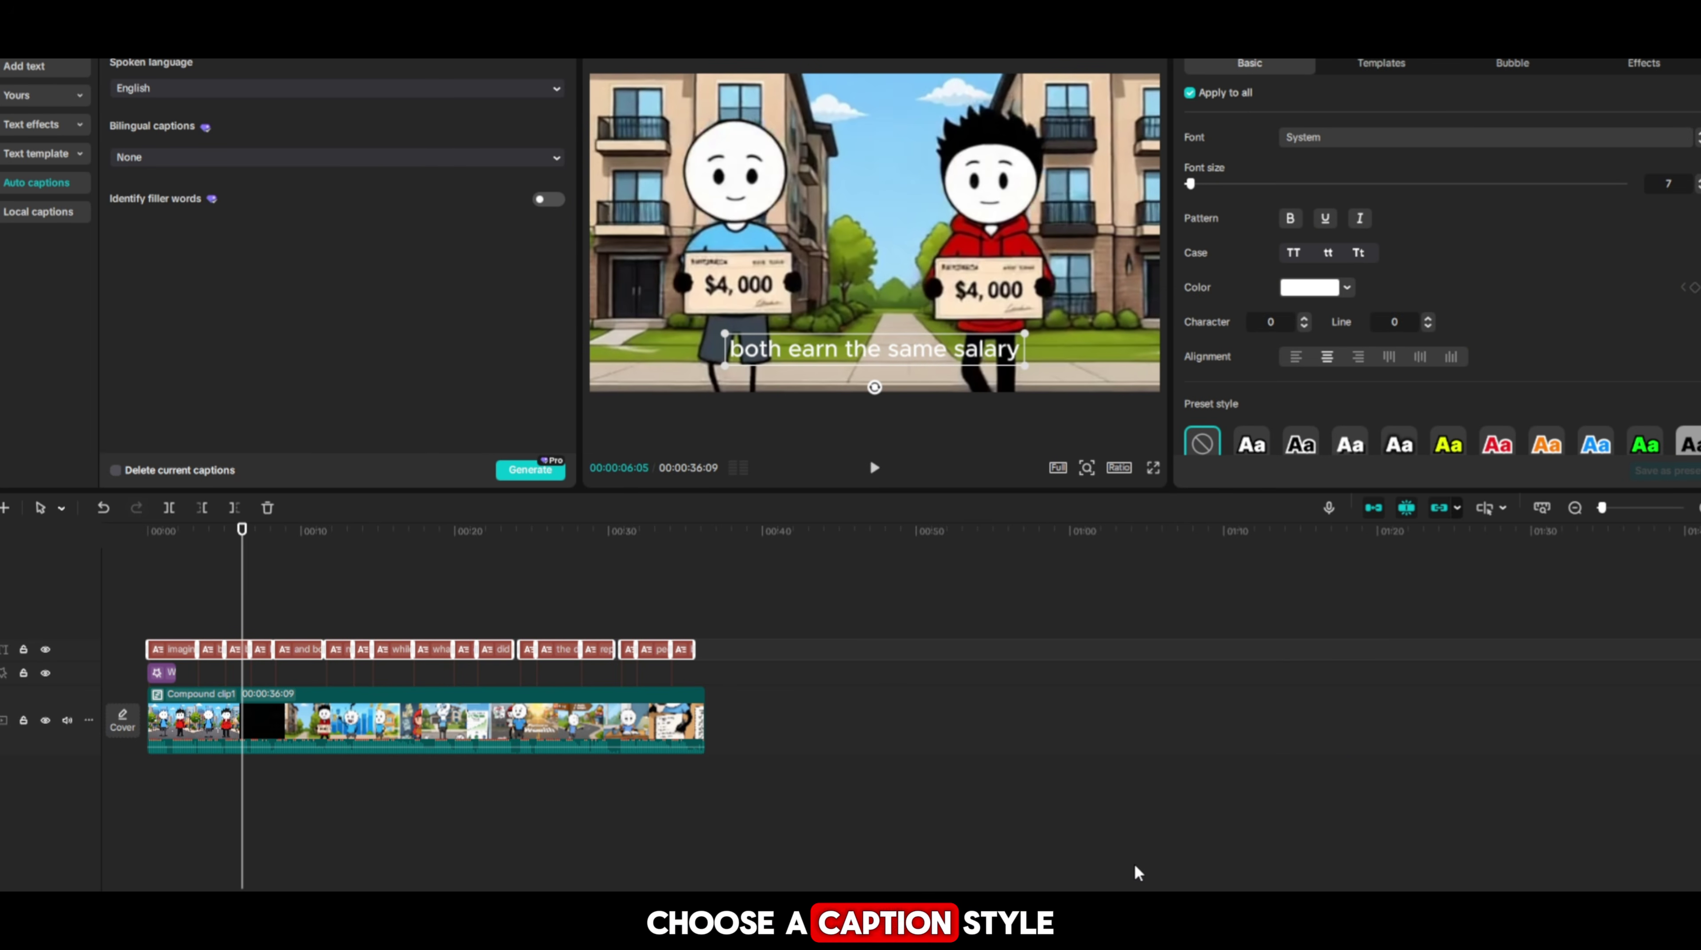
Apply the trending bold white template with yellow word highlighting to all captions and preview it in playback
click(1358, 69)
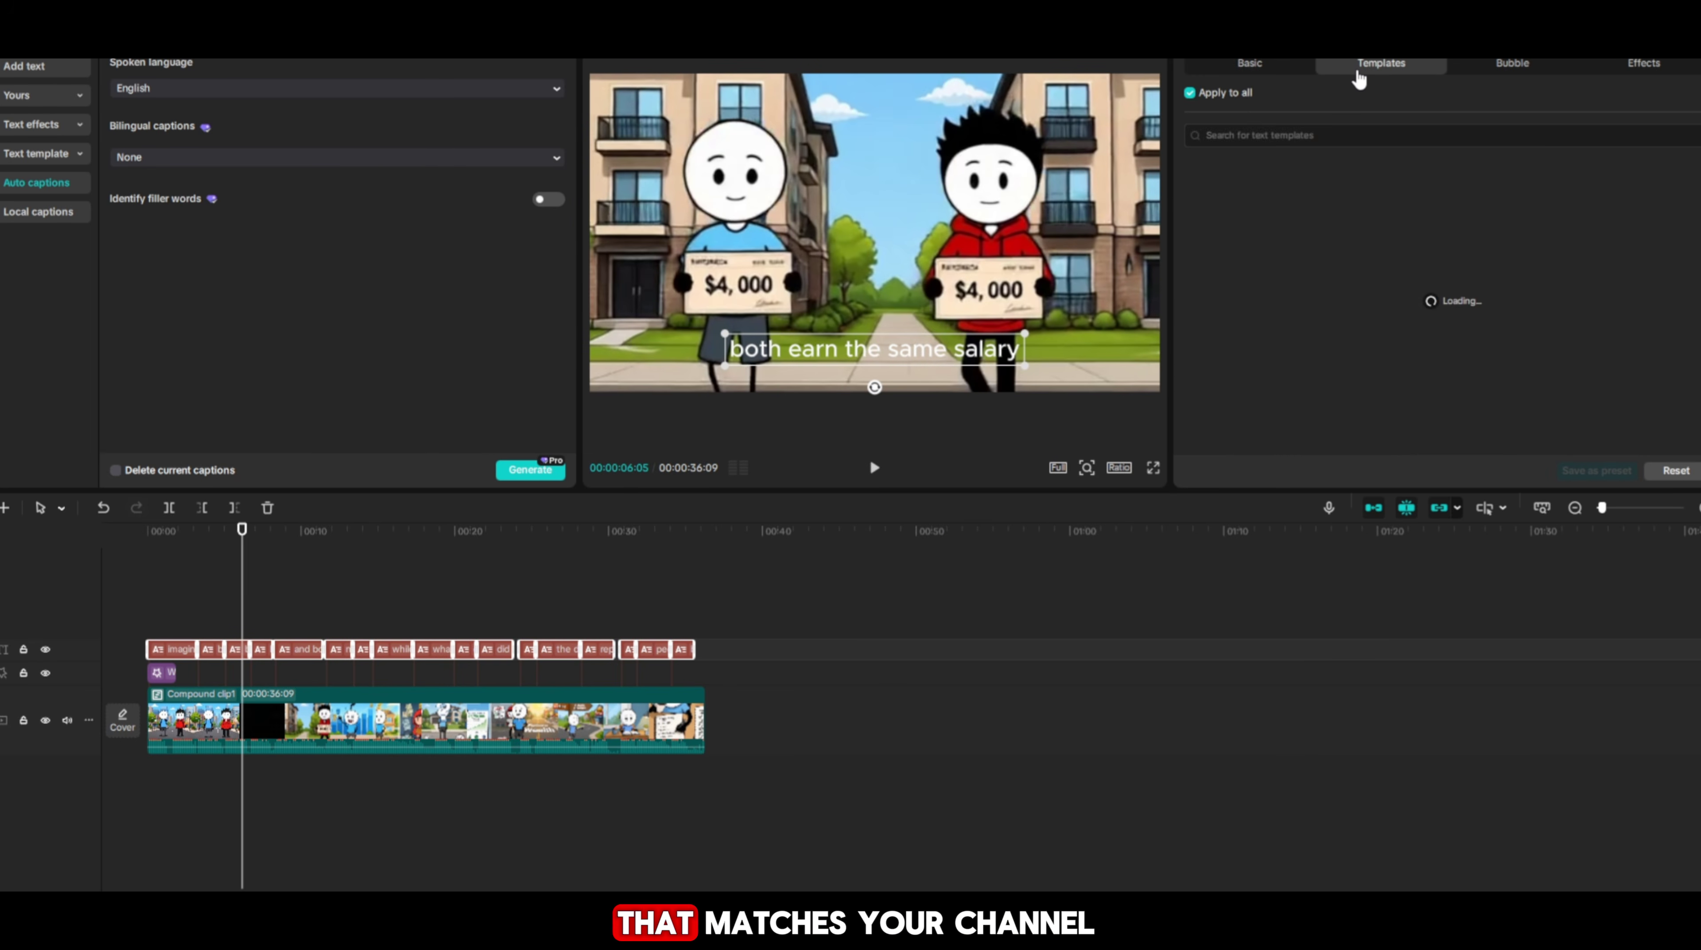
click(1281, 352)
key(space)
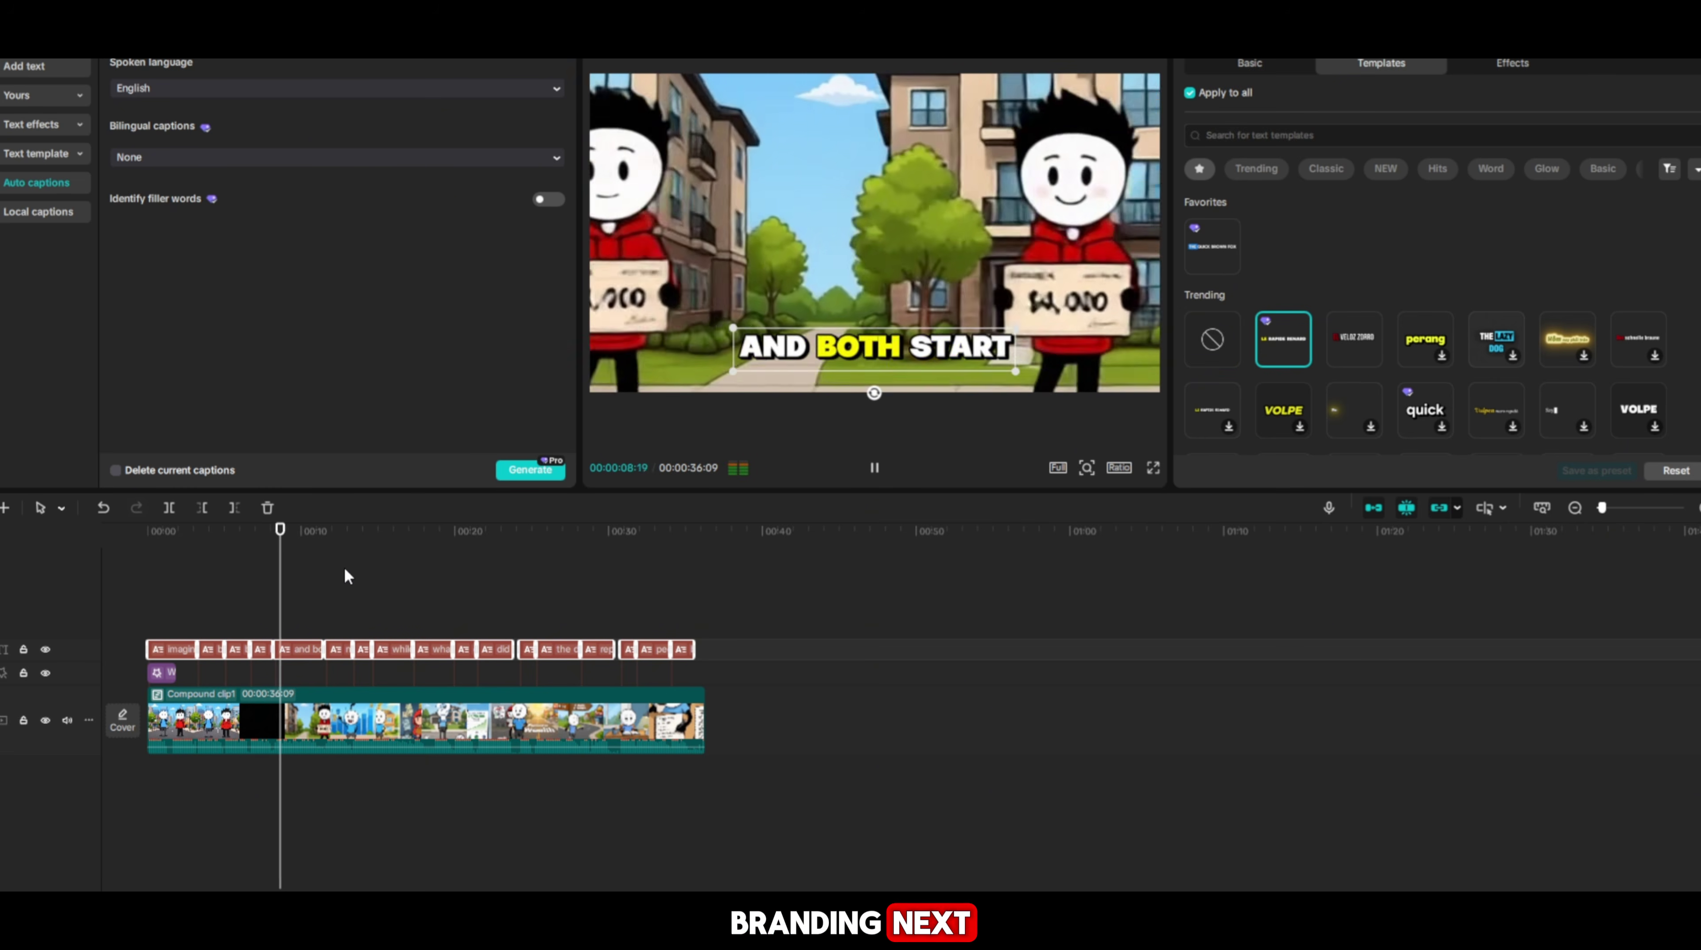
click(665, 592)
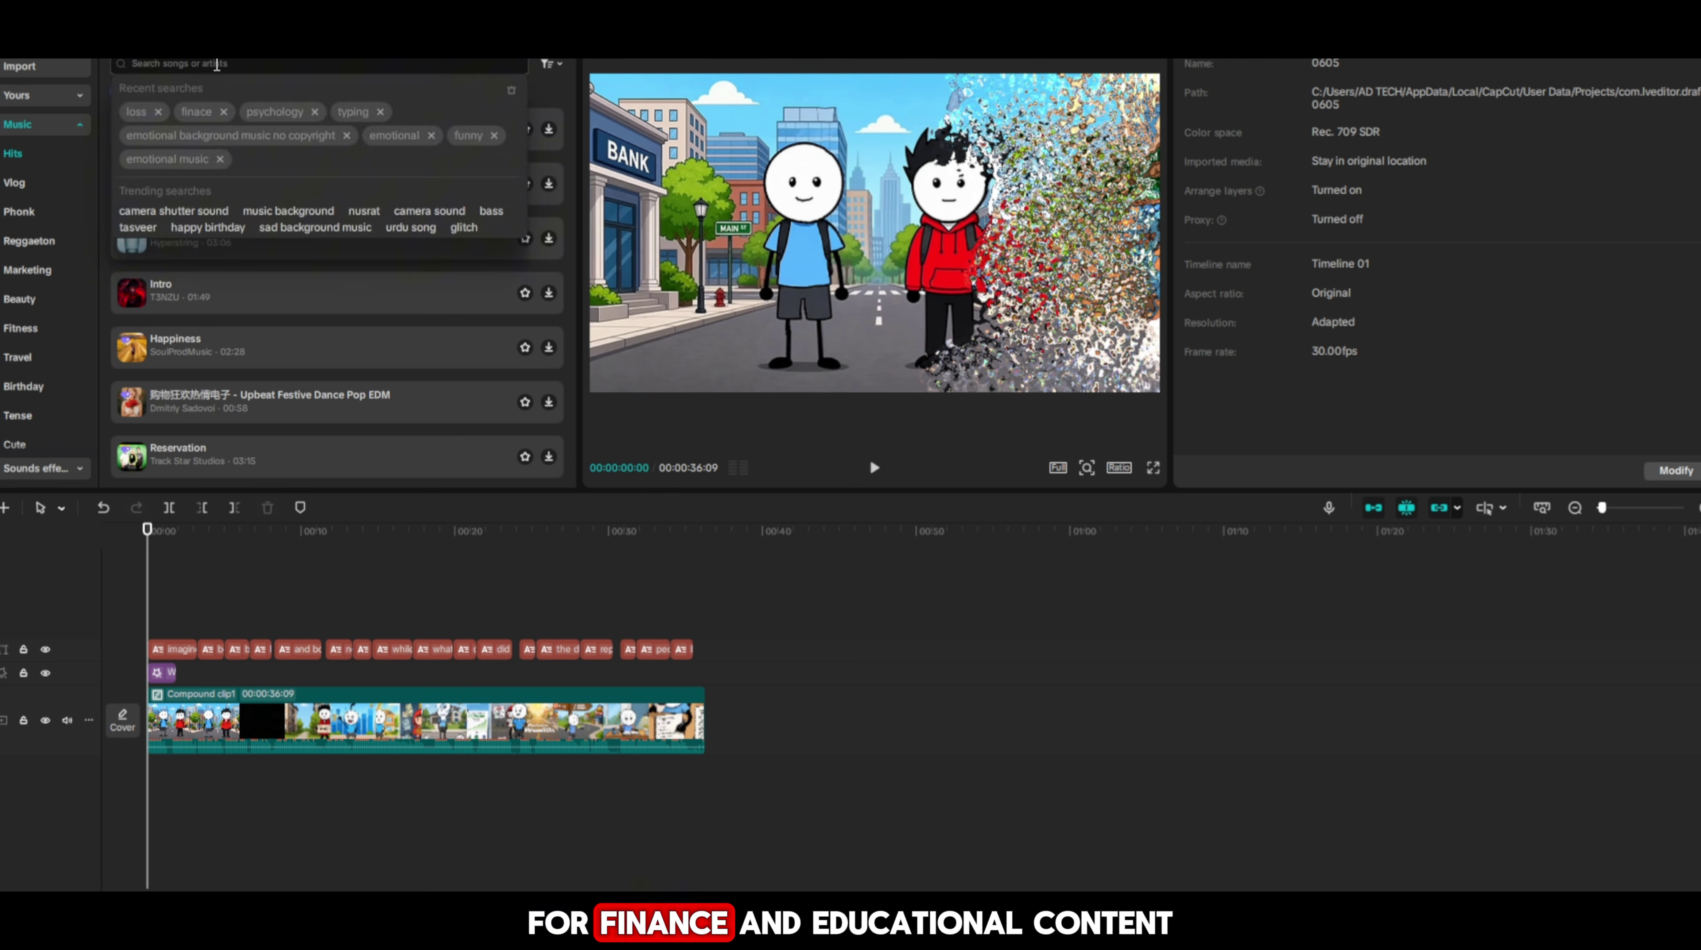
Search the music library for "finance" and preview Corporate Finance, Idealistic Finance, Loving Finance and Finance
text(finan)
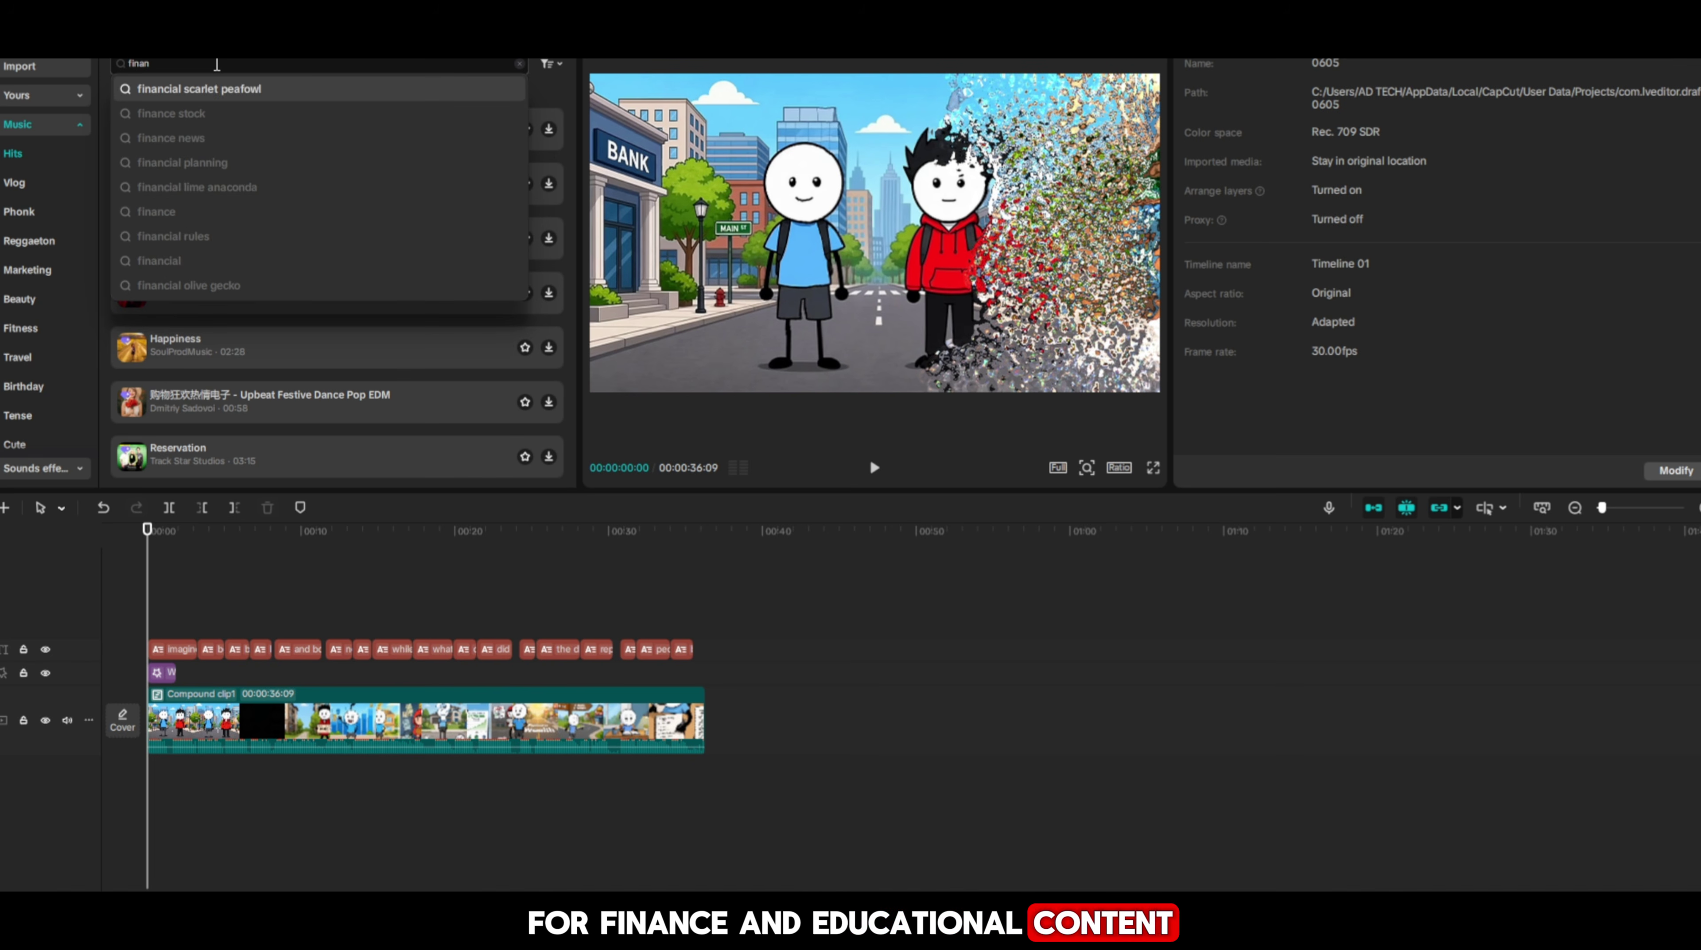
text(ce)
key(Return)
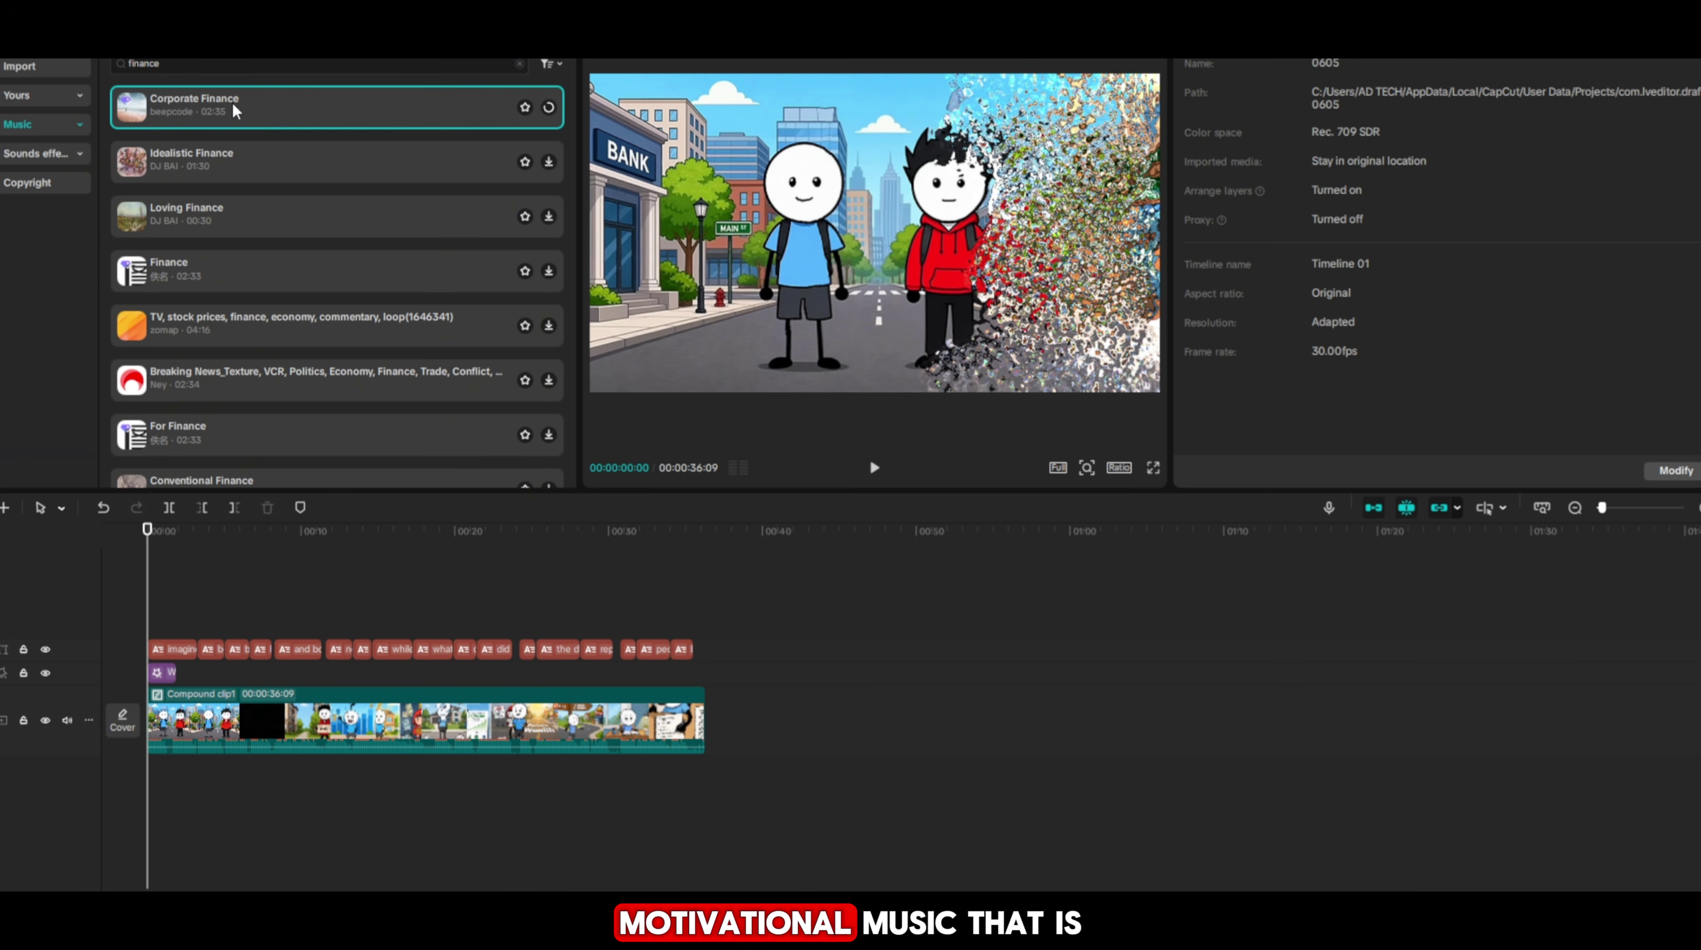
click(229, 109)
click(242, 170)
click(257, 218)
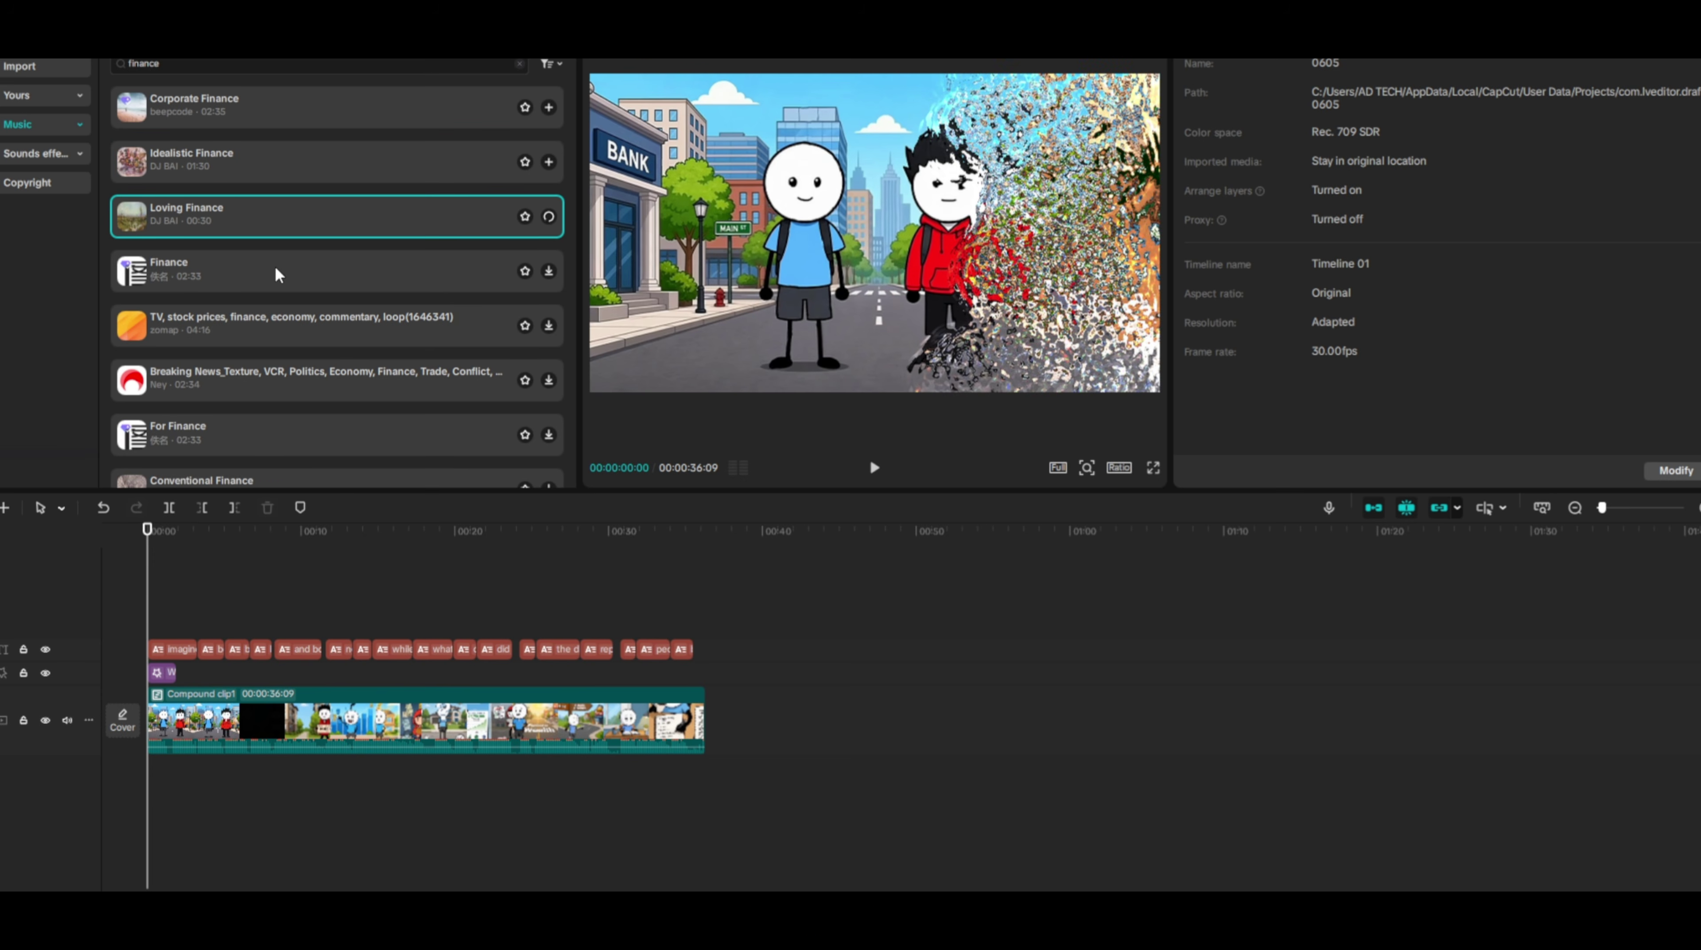
click(279, 274)
Search the music library for "emotional" and preview Cinematic Love and Epic Emotion.Or.Loop(975345)
click(191, 67)
key(ctrl+a)
text(emotiona;l)
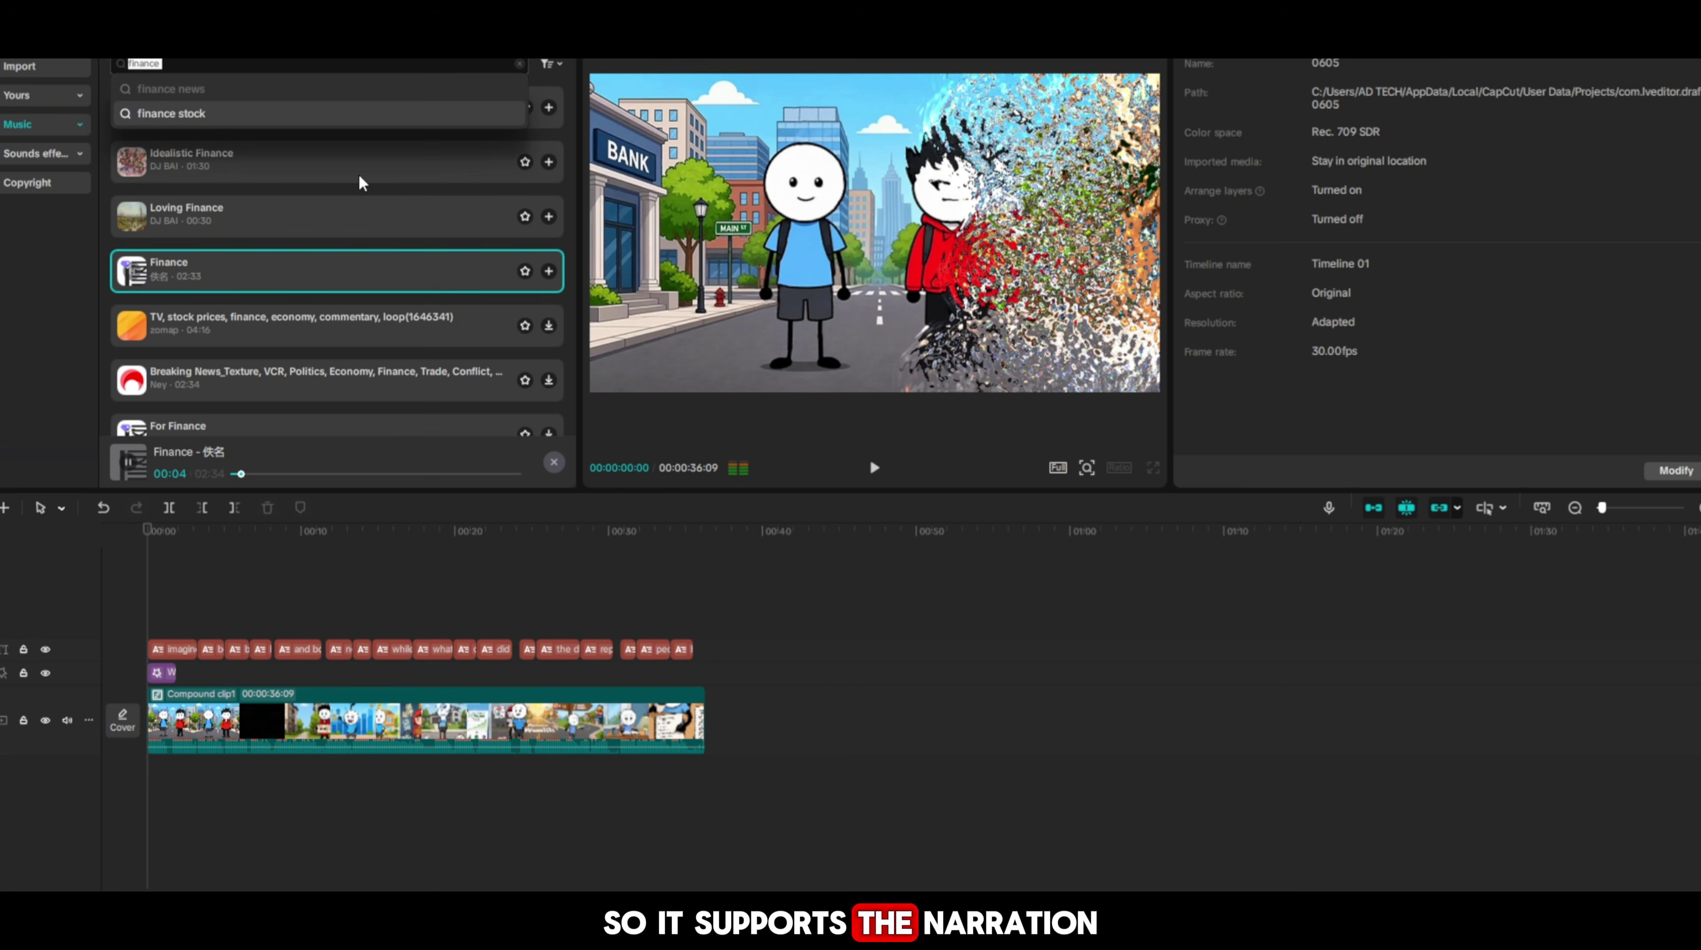
key(Return)
click(241, 172)
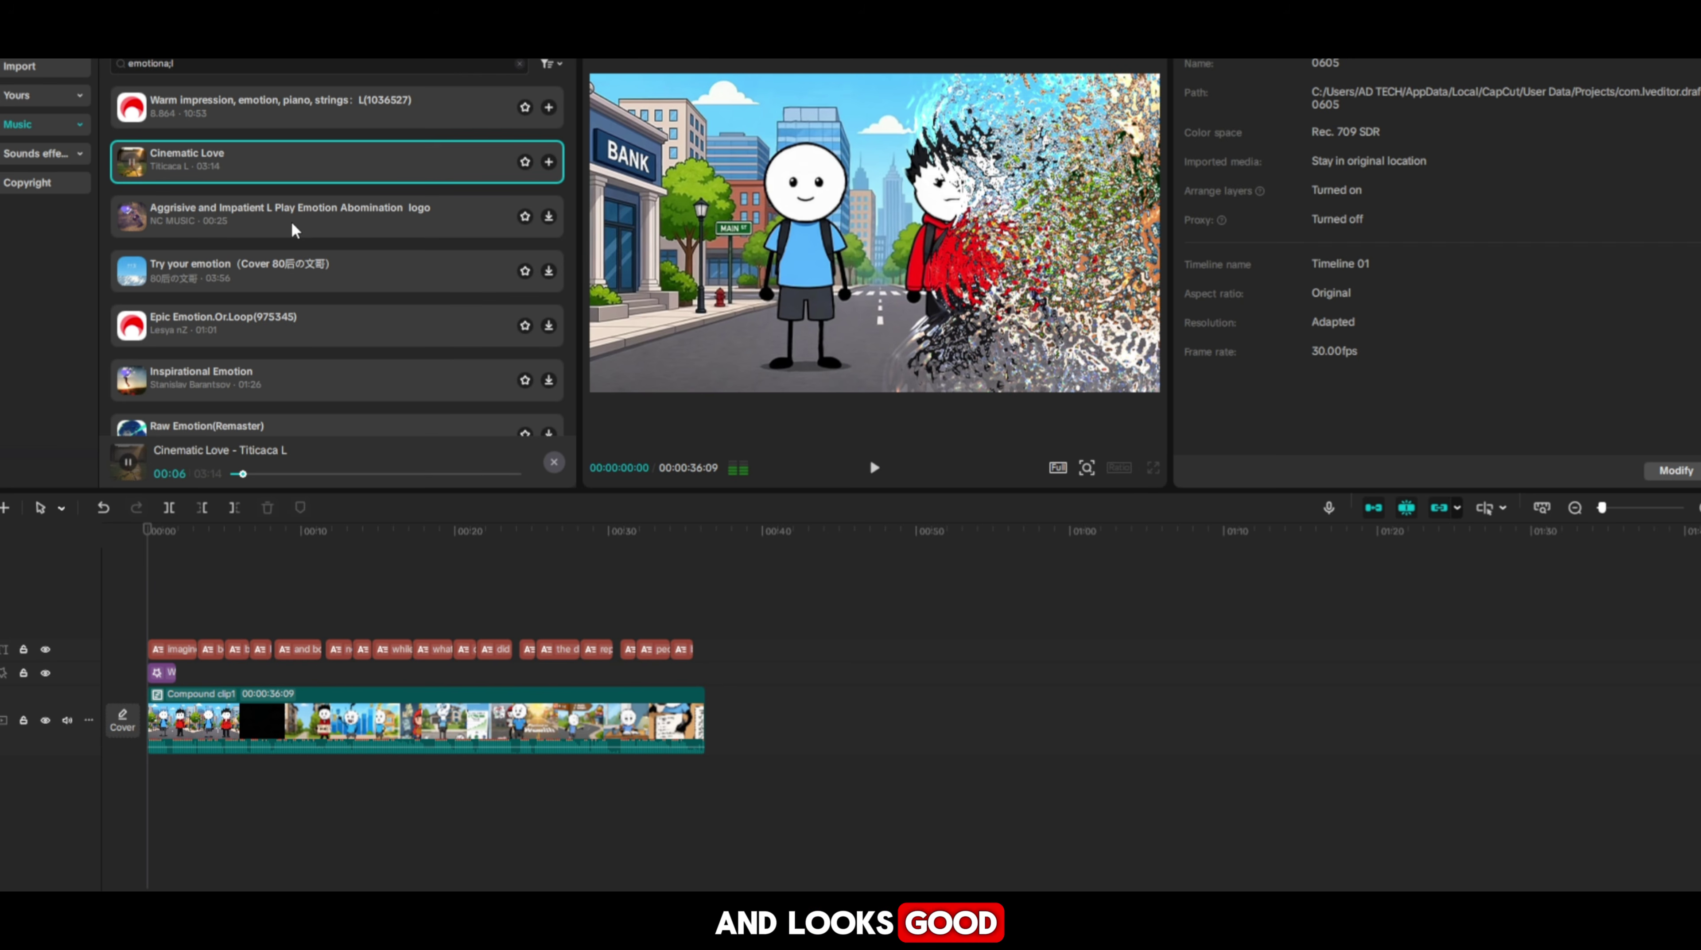
click(267, 323)
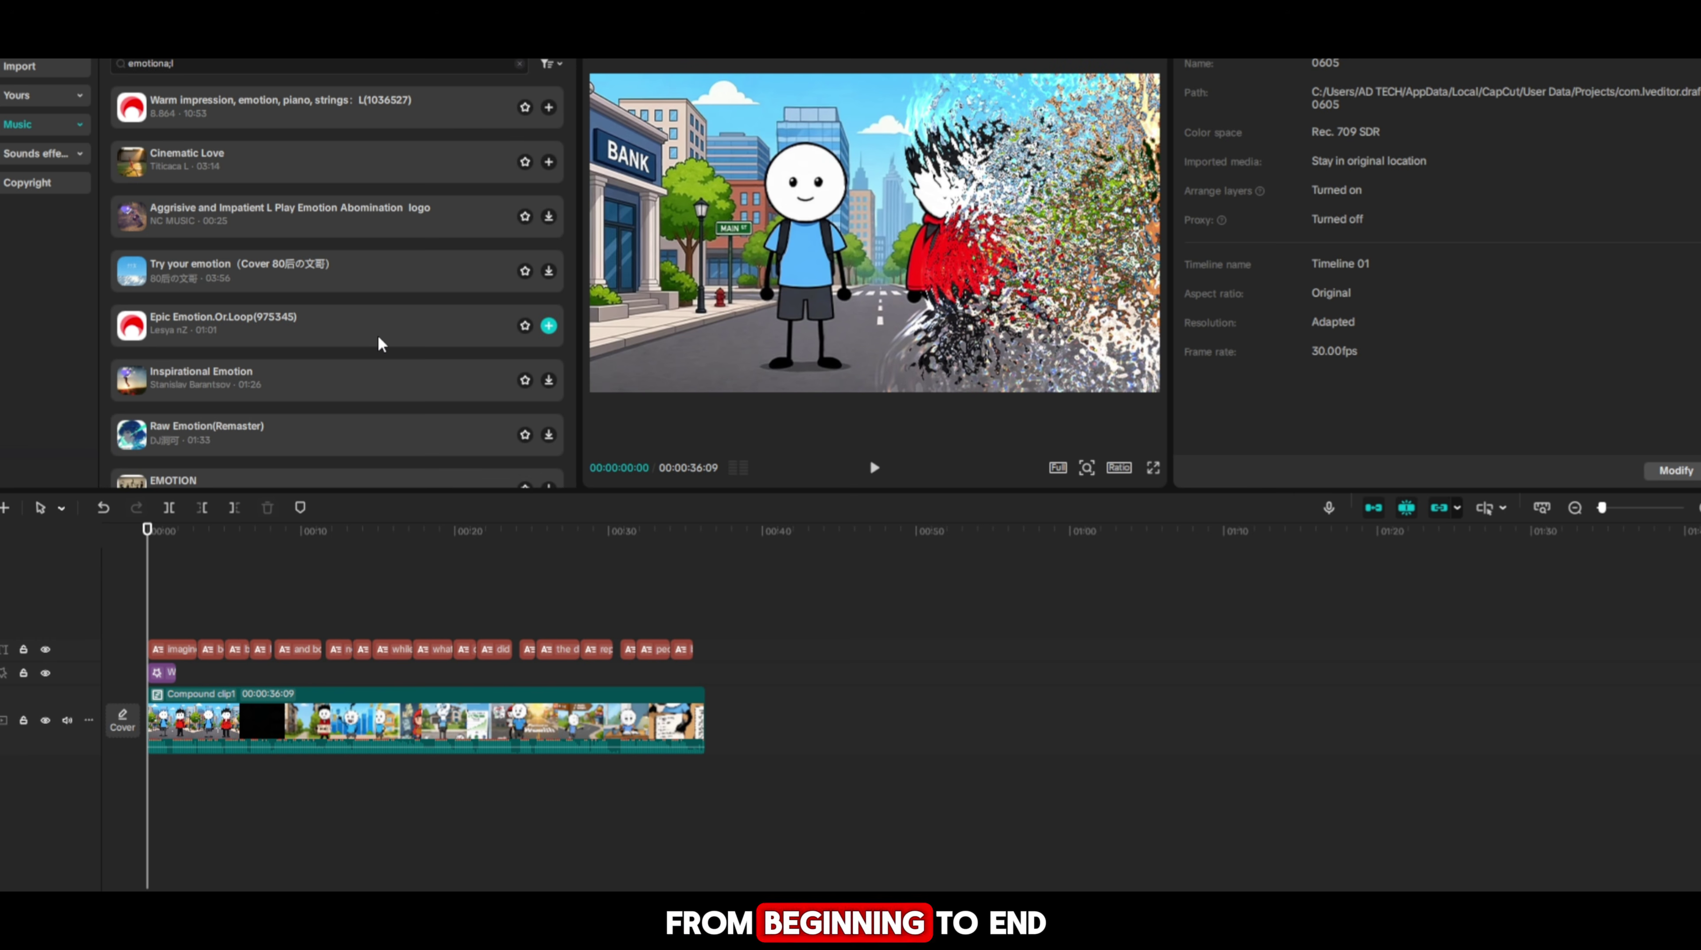
Add Epic Emotion.Or.Loop(975345) below the compound clip from the start of the timeline and set its volume to -24.2 dB
drag(377, 337, 216, 785)
key(space)
drag(1493, 113, 1364, 125)
Trim the background music to end exactly with the compound clip and play the video from the start
click(706, 719)
drag(1091, 776, 706, 747)
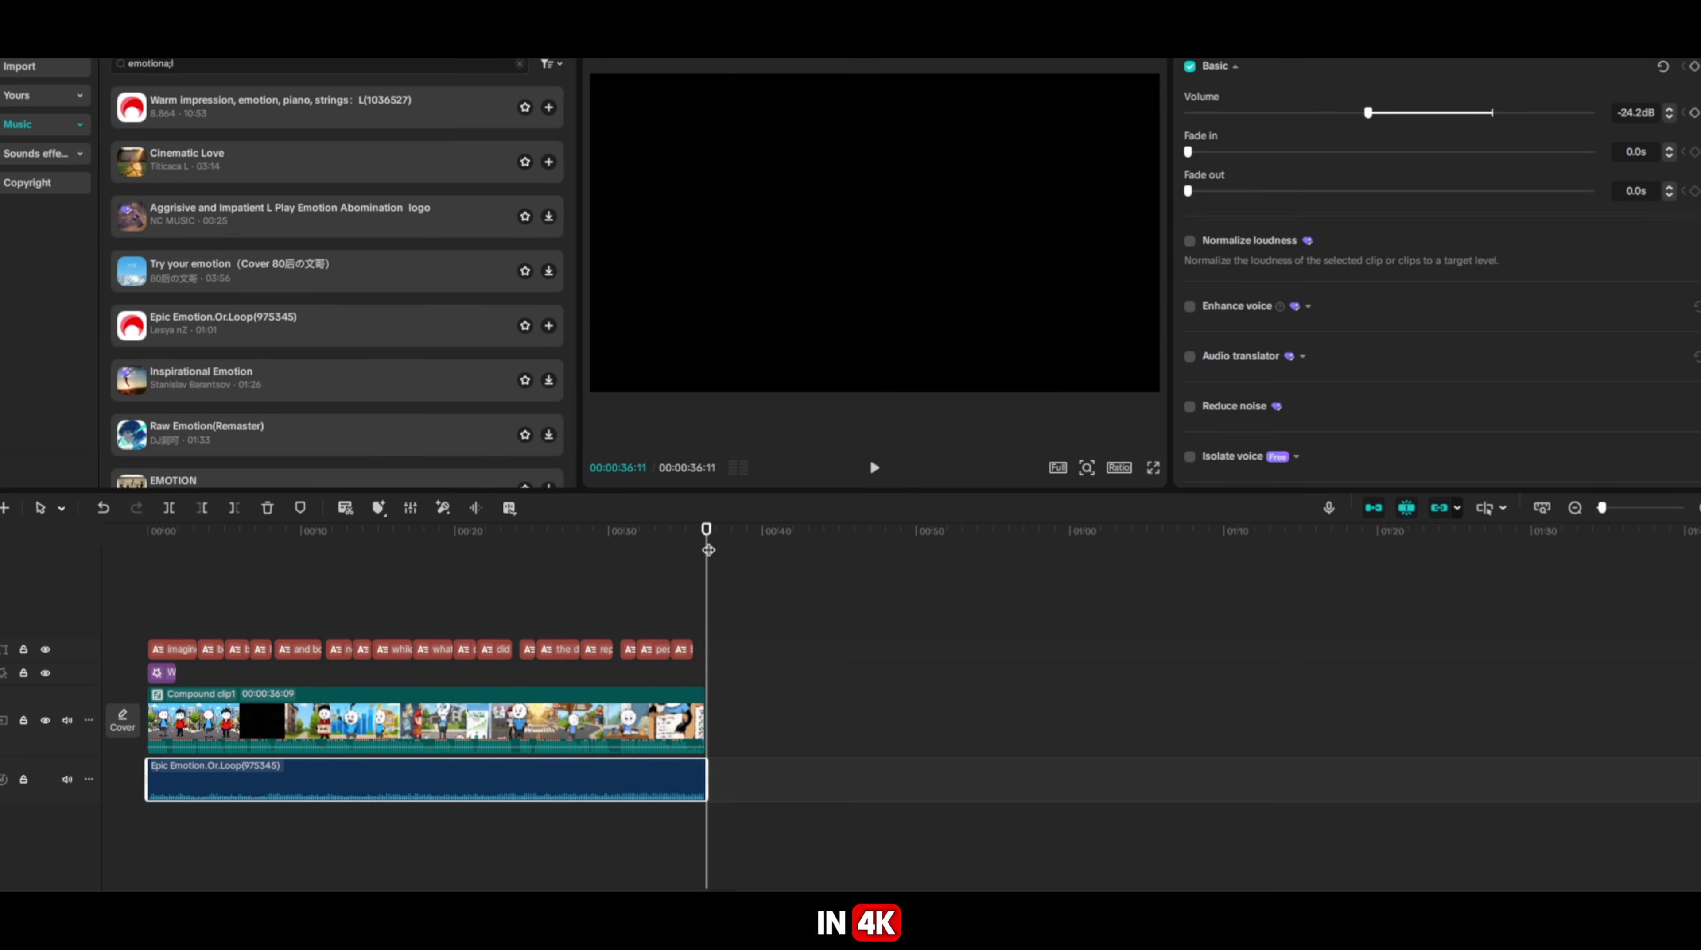
drag(708, 550, 692, 551)
drag(1601, 508, 1628, 511)
drag(1331, 779, 1322, 779)
key(Home)
drag(1628, 508, 1608, 508)
key(space)
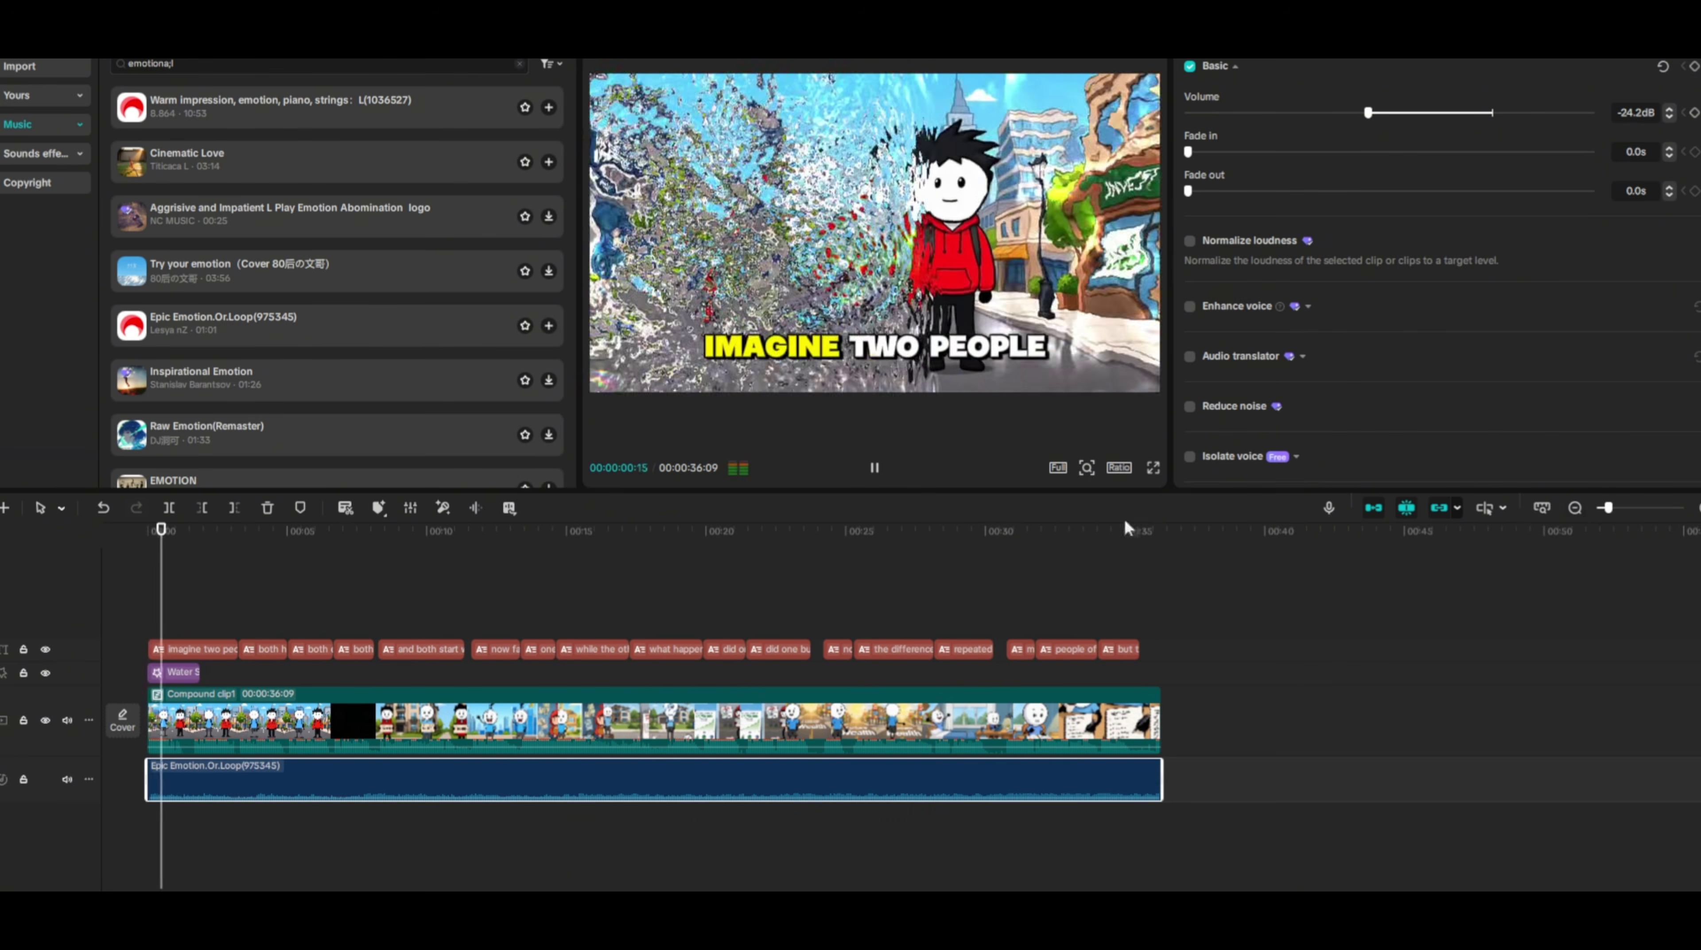